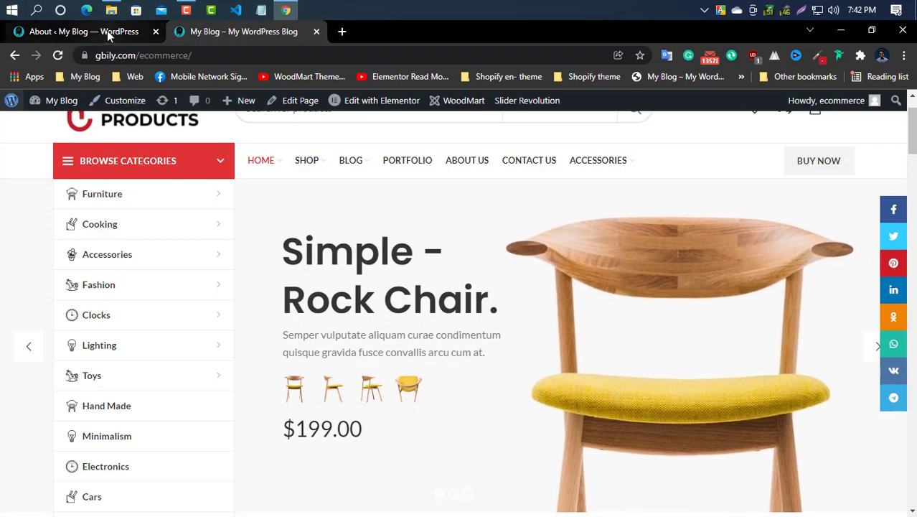
Switch to the site's WordPress admin and open the Slider Revolution overview
{"action": "left_click", "coordinate": [107, 31]}
{"action": "scroll", "coordinate": [57, 129], "scroll_direction": "down", "scroll_amount": 1}
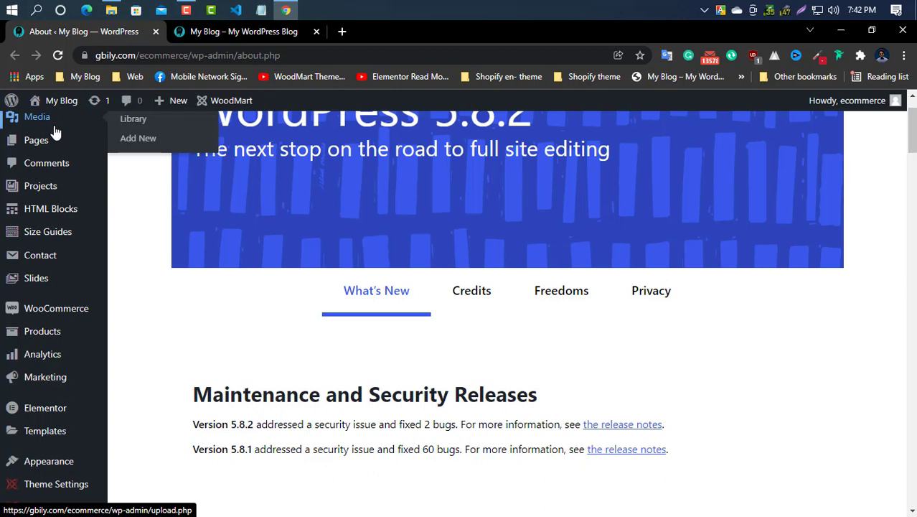
{"action": "scroll", "coordinate": [43, 144], "scroll_direction": "down", "scroll_amount": 3}
{"action": "scroll", "coordinate": [43, 154], "scroll_direction": "down", "scroll_amount": 4}
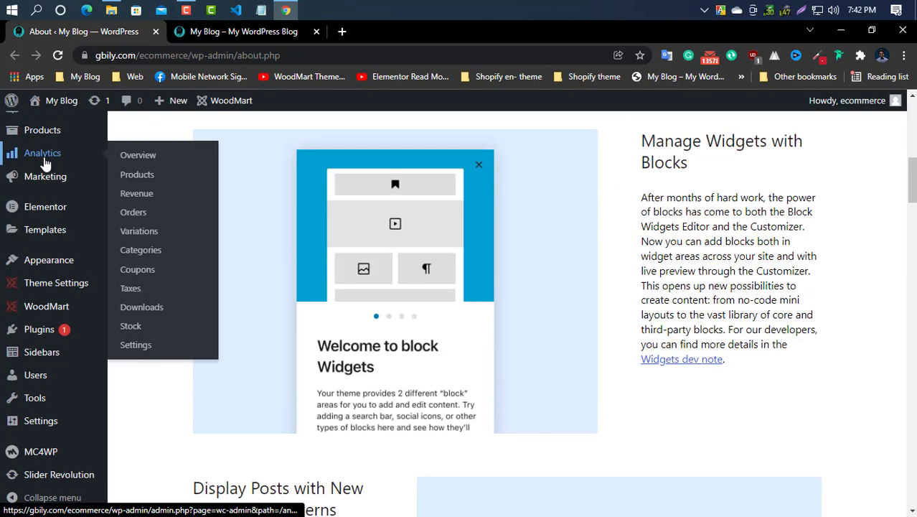
{"action": "scroll", "coordinate": [29, 169], "scroll_direction": "down", "scroll_amount": 2}
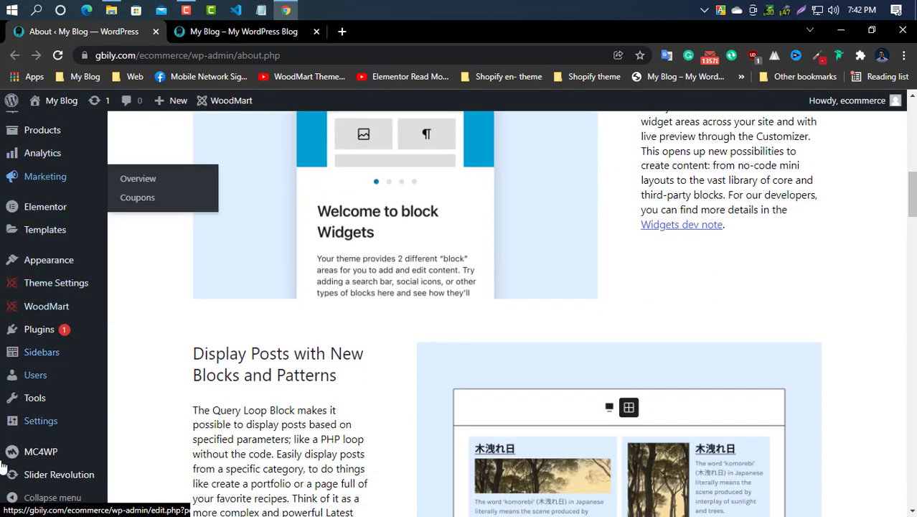
{"action": "left_click", "coordinate": [63, 475]}
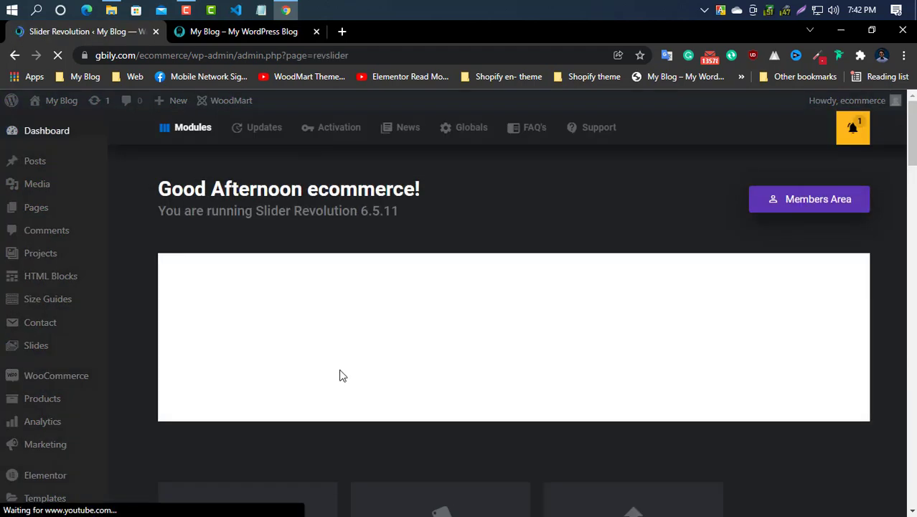
Examine the Slider Revolution overview, including its modules, plugin updates and license key registration section
{"action": "scroll", "coordinate": [339, 371], "scroll_direction": "down", "scroll_amount": 4}
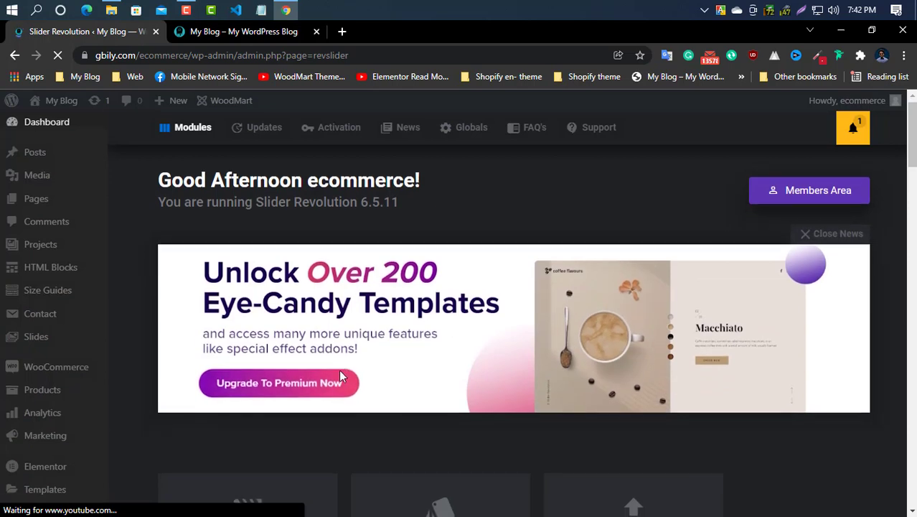
{"action": "scroll", "coordinate": [341, 377], "scroll_direction": "down", "scroll_amount": 3}
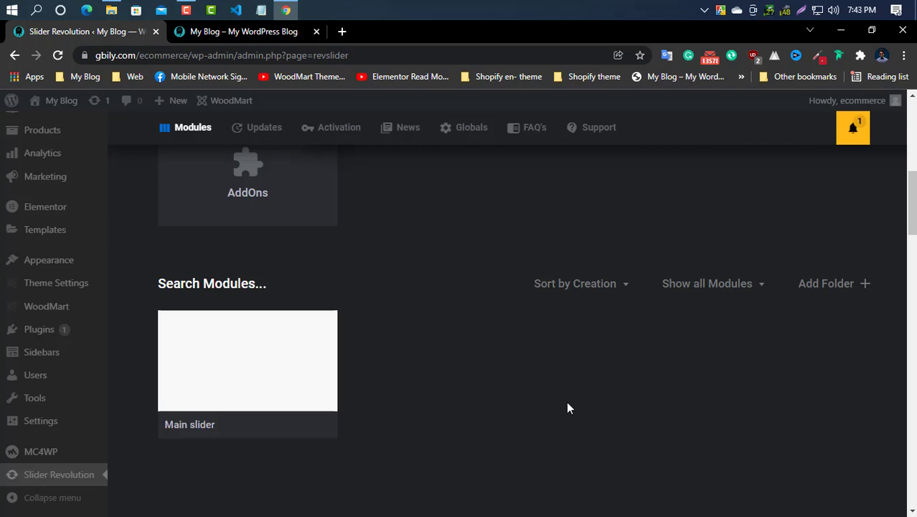
{"action": "scroll", "coordinate": [472, 368], "scroll_direction": "down", "scroll_amount": 6}
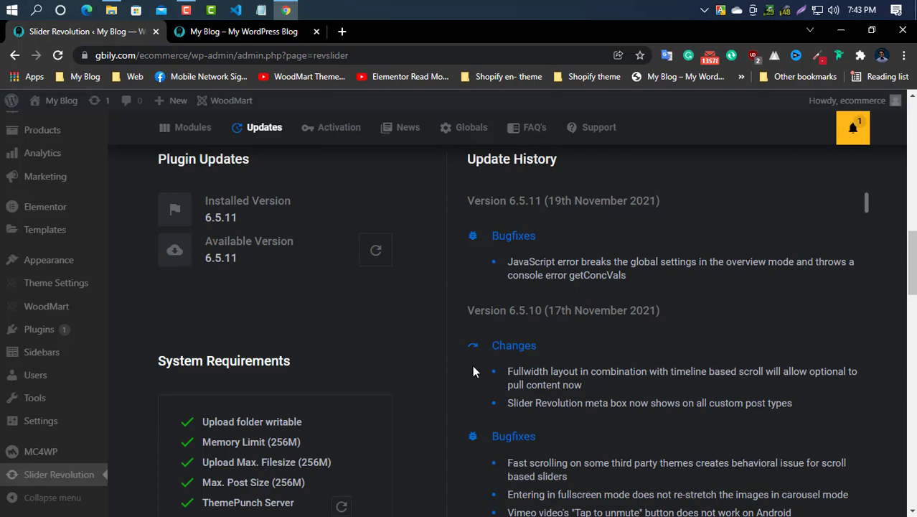
{"action": "scroll", "coordinate": [452, 352], "scroll_direction": "down", "scroll_amount": 8}
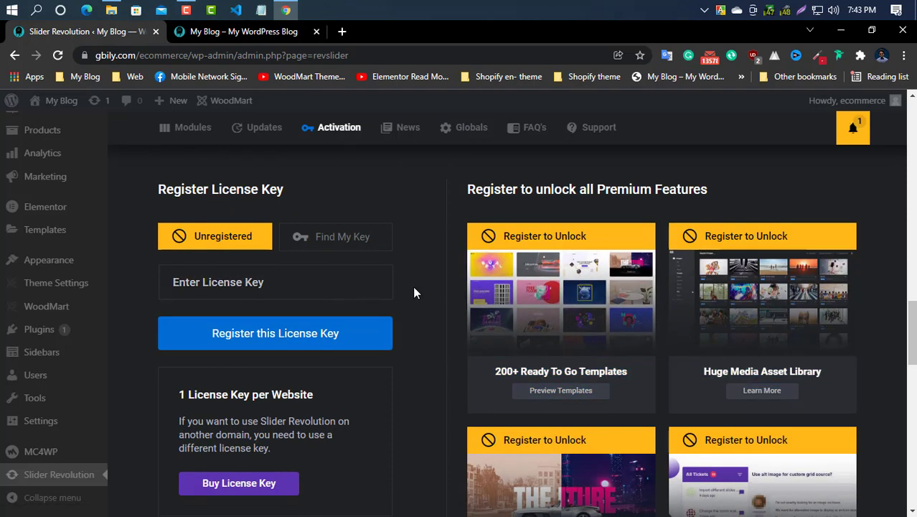
{"action": "left_click", "coordinate": [261, 286]}
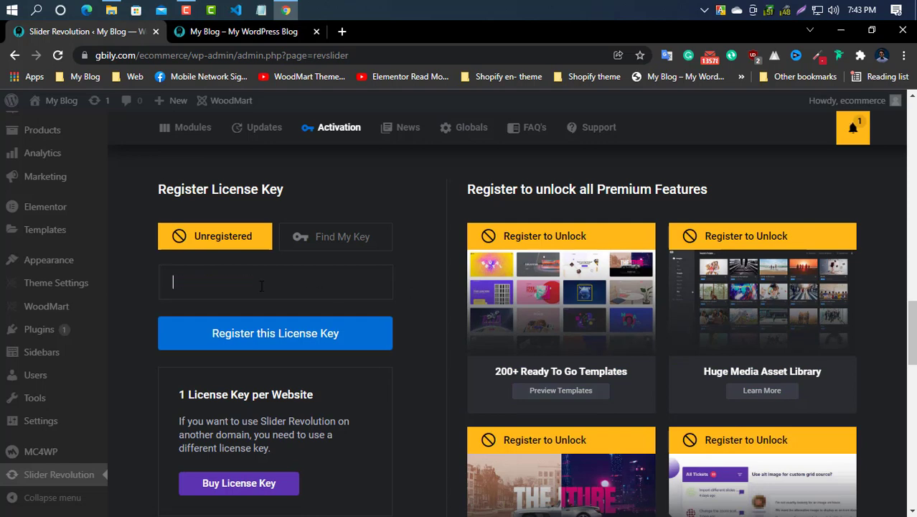
{"action": "scroll", "coordinate": [410, 275], "scroll_direction": "up", "scroll_amount": 5}
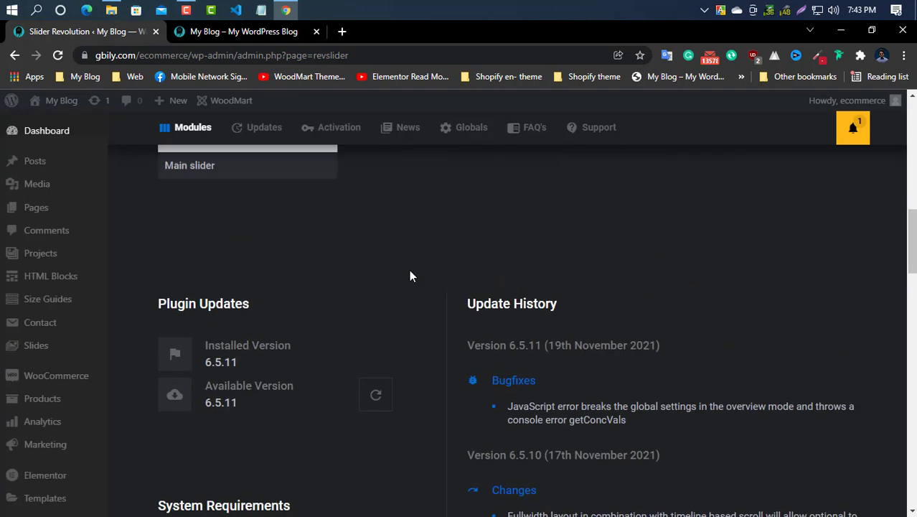
Open the Main slider module for editing
{"action": "scroll", "coordinate": [410, 275], "scroll_direction": "up", "scroll_amount": 3}
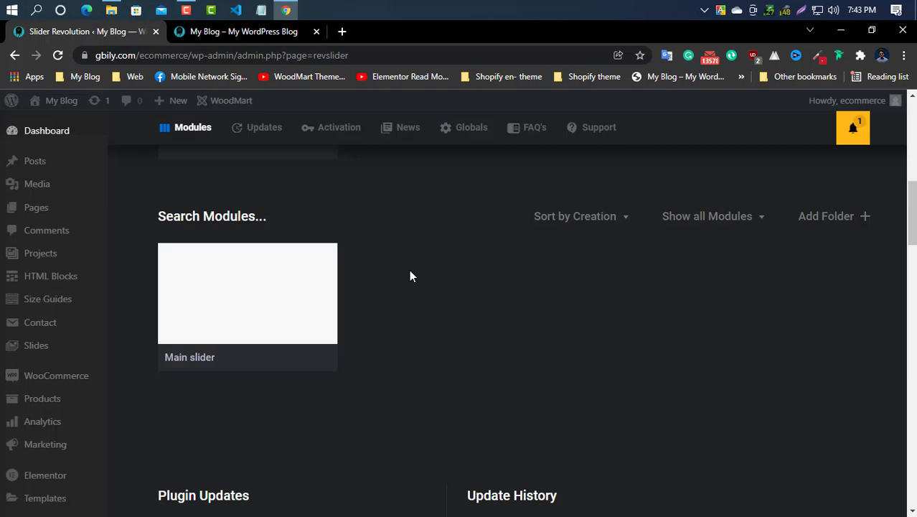
{"action": "mouse_move", "coordinate": [315, 252]}
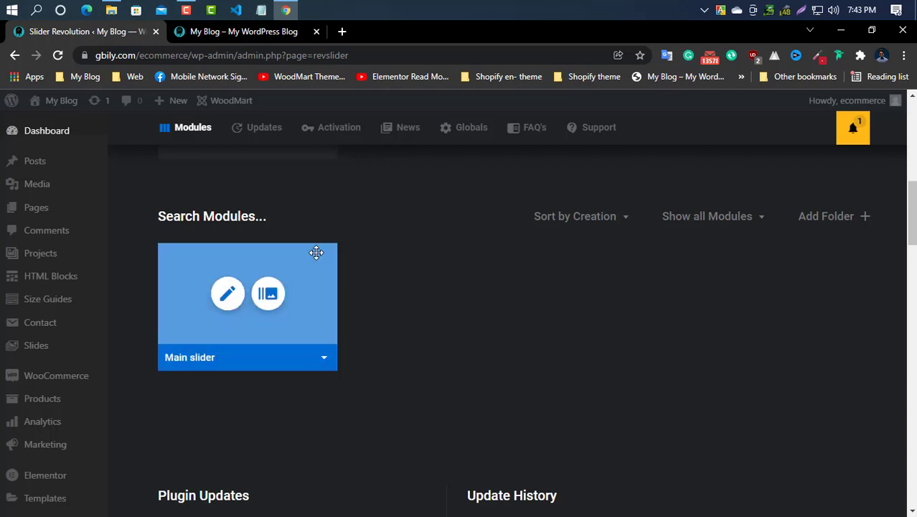
{"action": "left_click", "coordinate": [226, 296]}
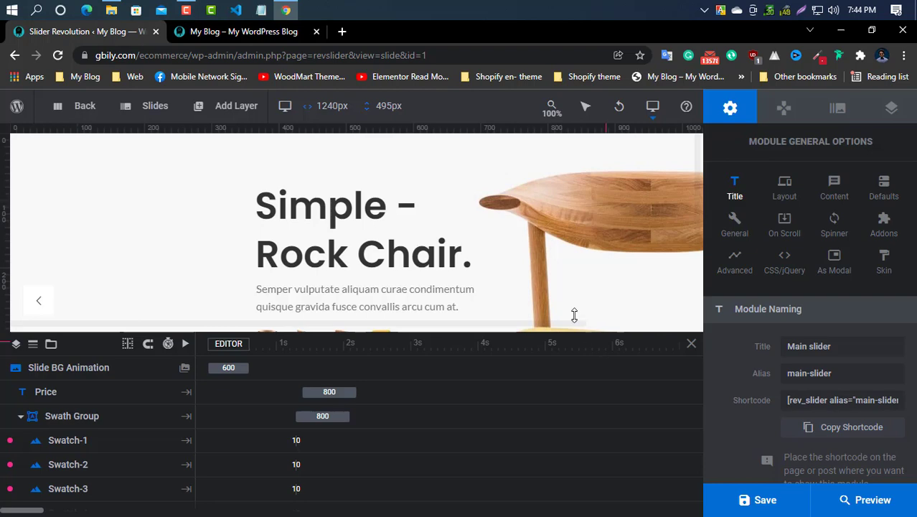
{"action": "left_click", "coordinate": [117, 449]}
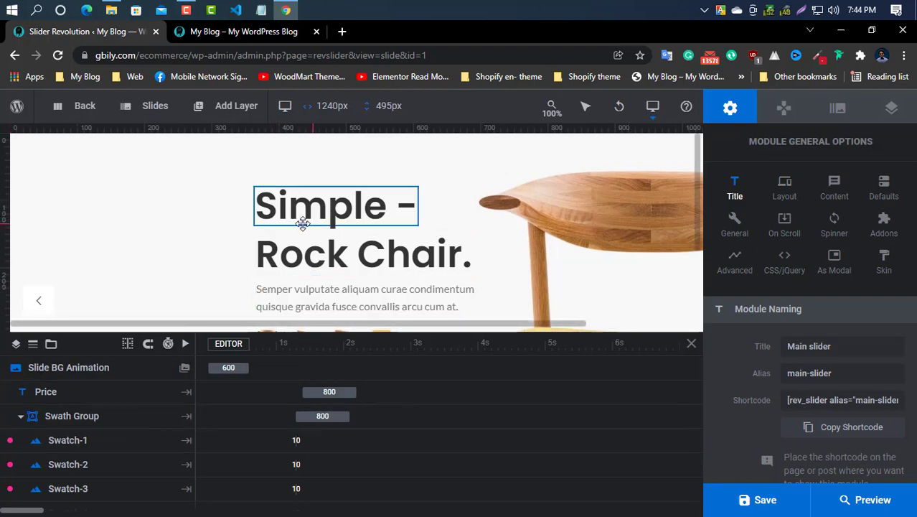
Change the first title line on the slide to "New -"
{"action": "left_click", "coordinate": [362, 208]}
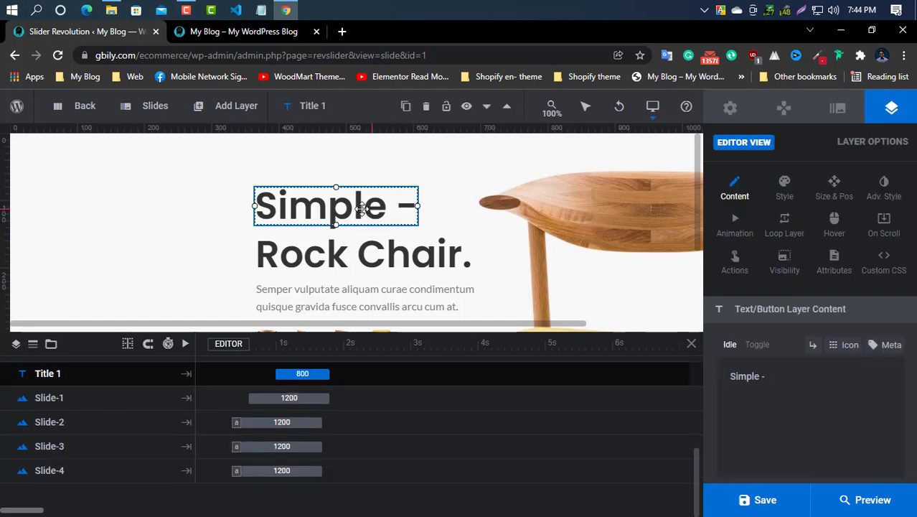
{"action": "left_click", "coordinate": [772, 378]}
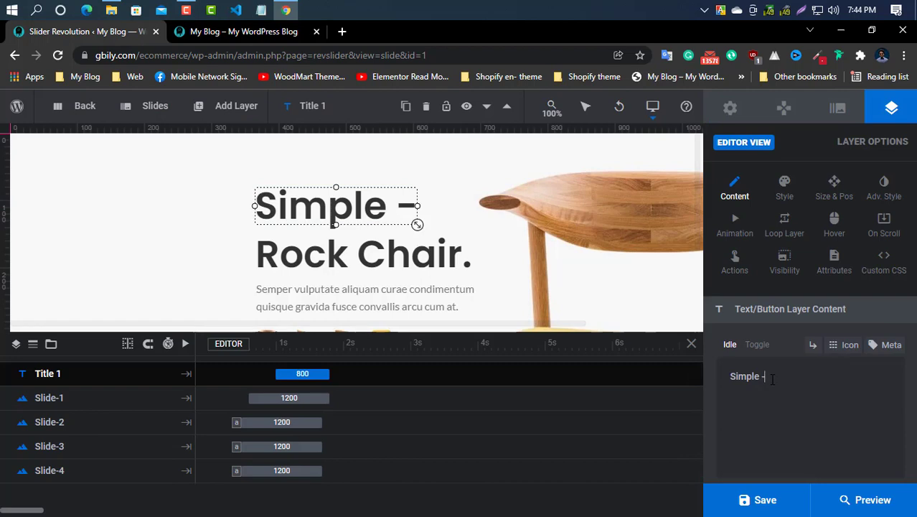
{"action": "key", "text": "Left"}
{"action": "key", "text": "Left"}
{"action": "key", "text": "BackSpace"}
{"action": "key", "text": "BackSpace"}
{"action": "key", "text": "BackSpace"}
{"action": "key", "text": "BackSpace"}
{"action": "key", "text": "BackSpace"}
{"action": "key", "text": "BackSpace"}
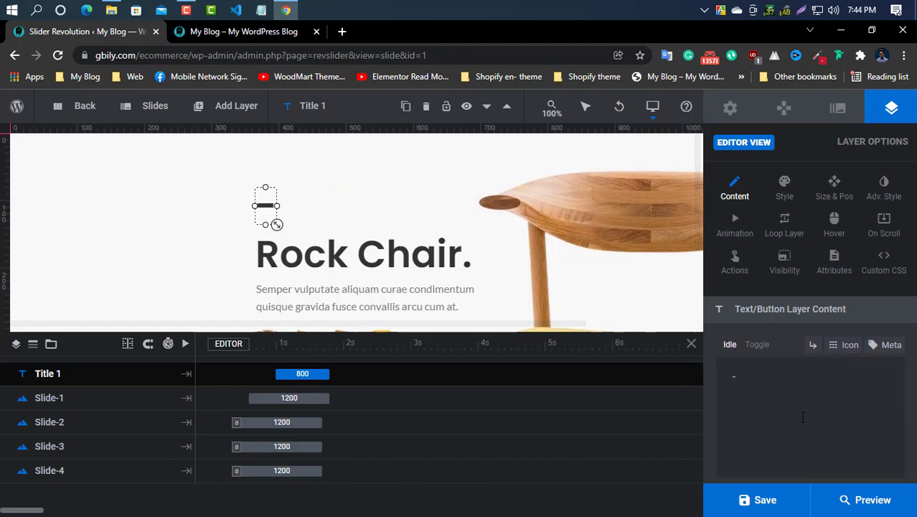
{"action": "type", "text": "N "}
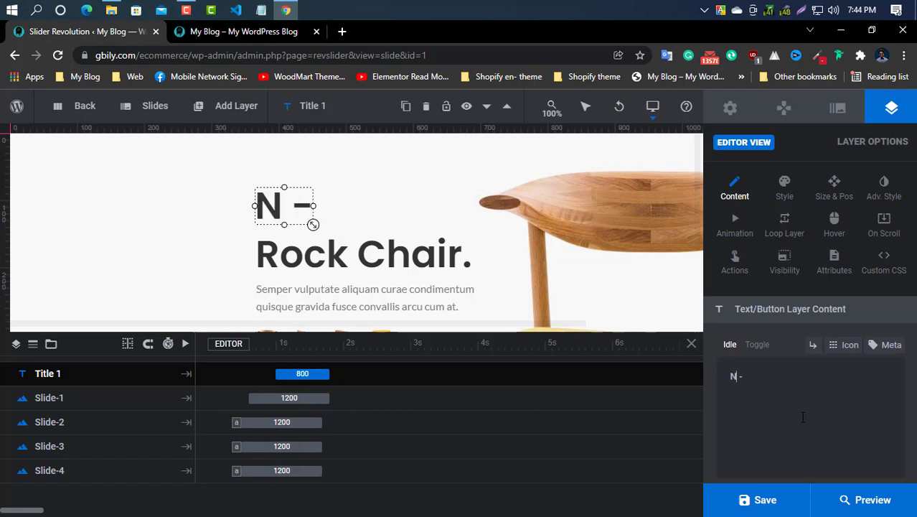
{"action": "type", "text": "ew"}
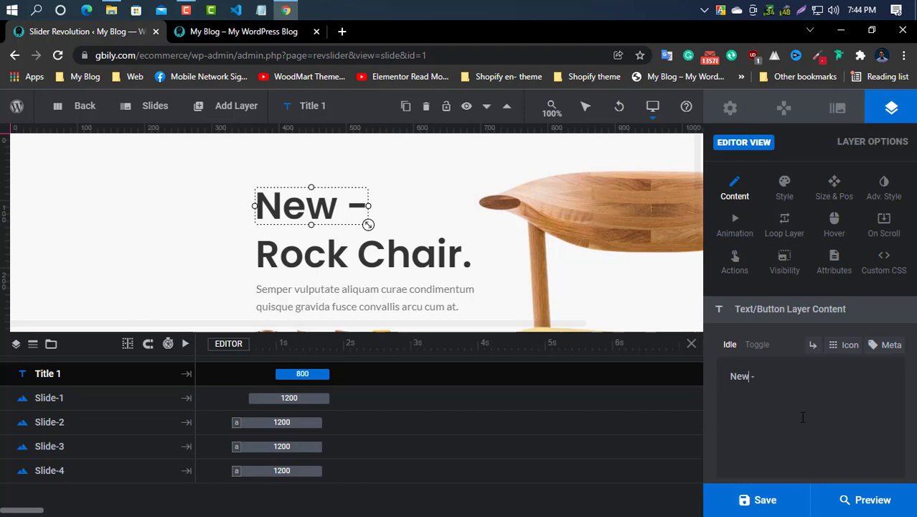
Insert a <br> line break after "fusce" in the description text below the Rock Chair title
{"action": "left_click", "coordinate": [422, 256]}
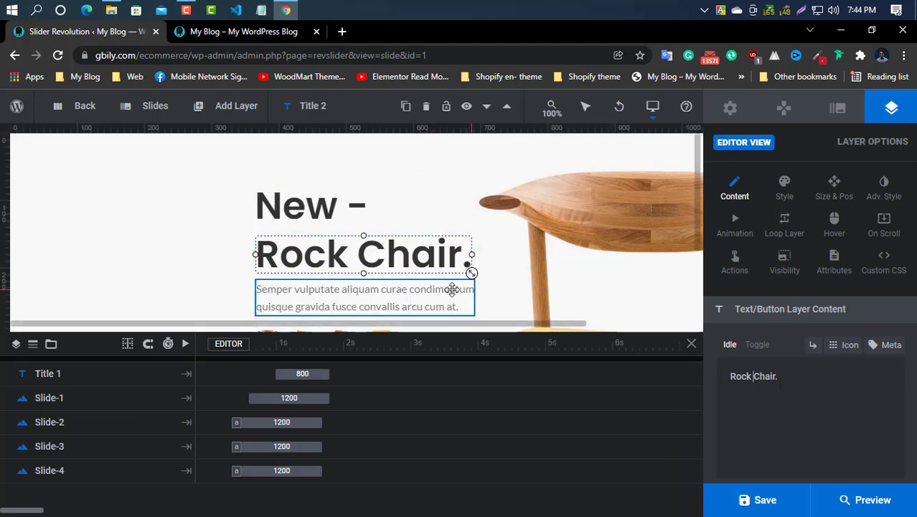
{"action": "left_click", "coordinate": [467, 308]}
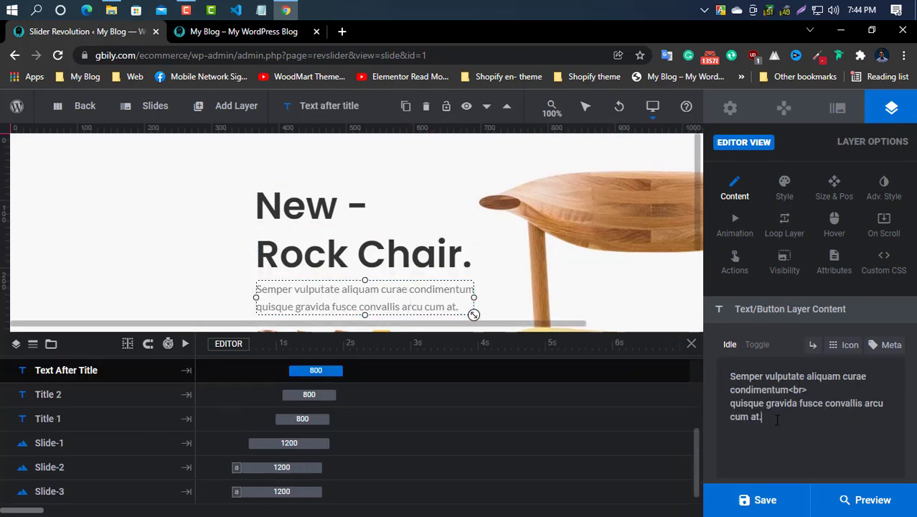
{"action": "left_click_drag", "start_coordinate": [765, 418], "coordinate": [738, 377]}
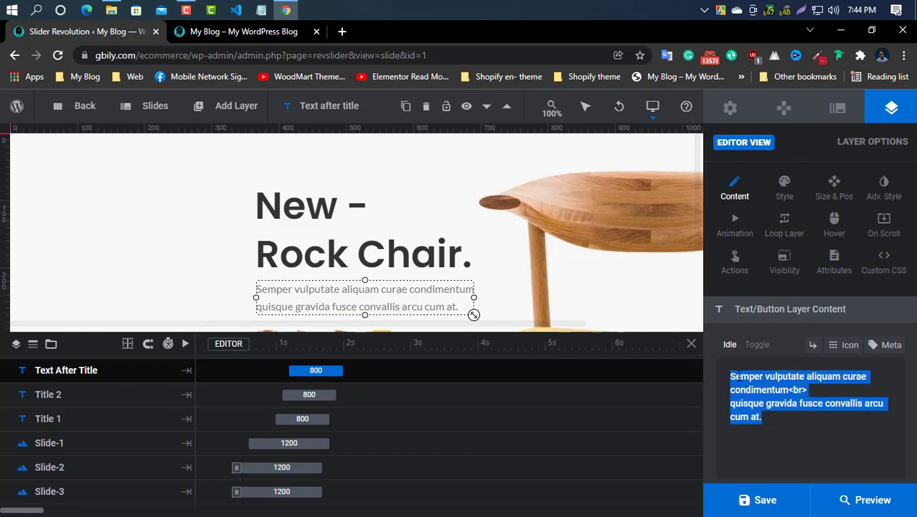
{"action": "left_click", "coordinate": [795, 387]}
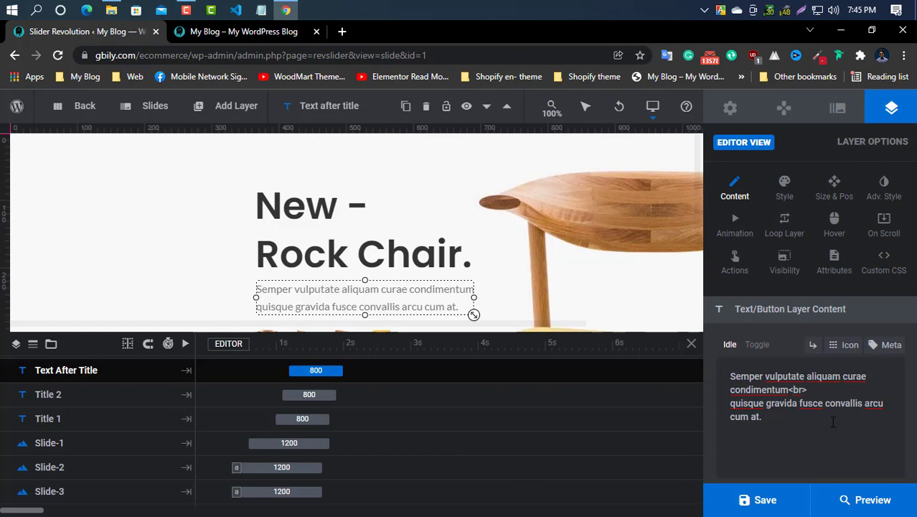
{"action": "left_click", "coordinate": [822, 403]}
{"action": "type", "text": "<b"}
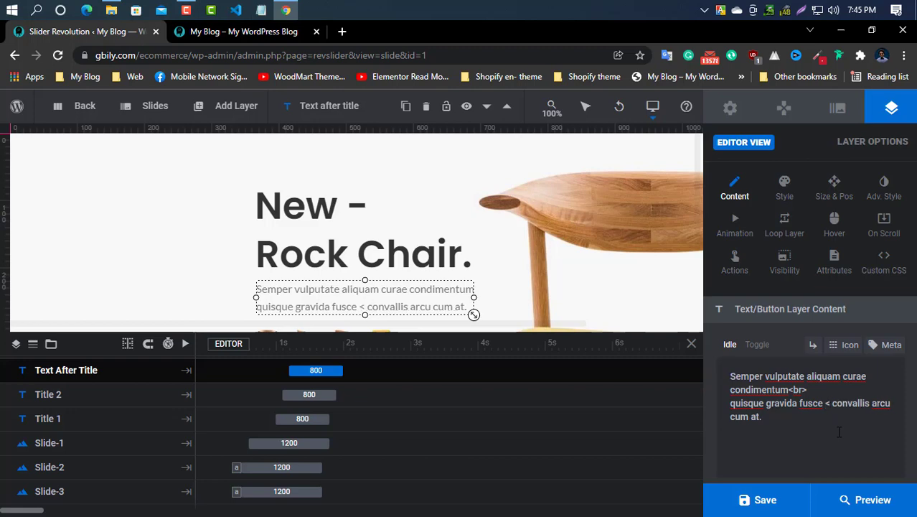
{"action": "type", "text": "r"}
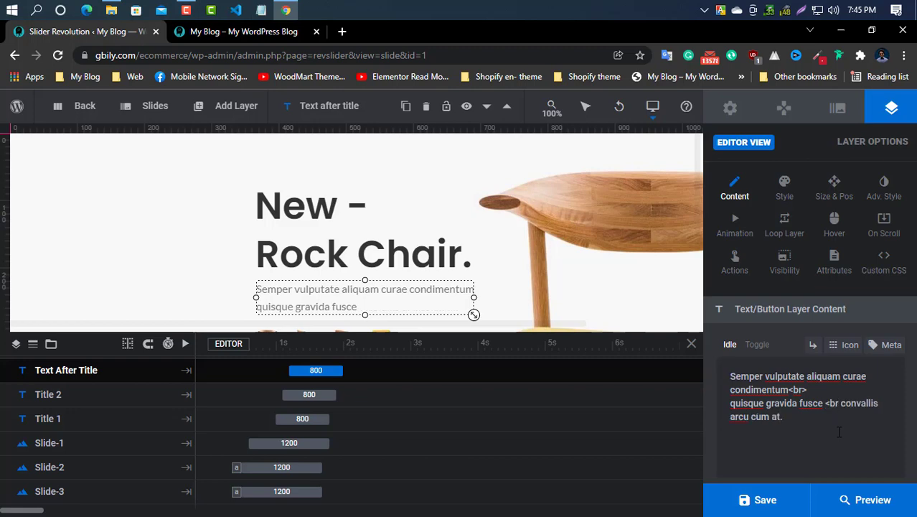
{"action": "type", "text": ">"}
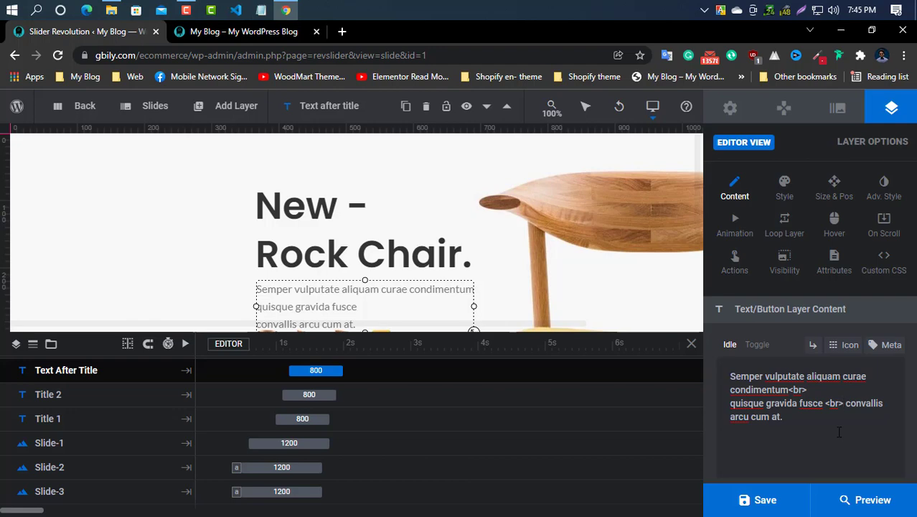
Remove the <br> tag after "fusce" from the description text
{"action": "key", "text": "BackSpace"}
{"action": "key", "text": "BackSpace"}
{"action": "key", "text": "BackSpace"}
{"action": "key", "text": "BackSpace"}
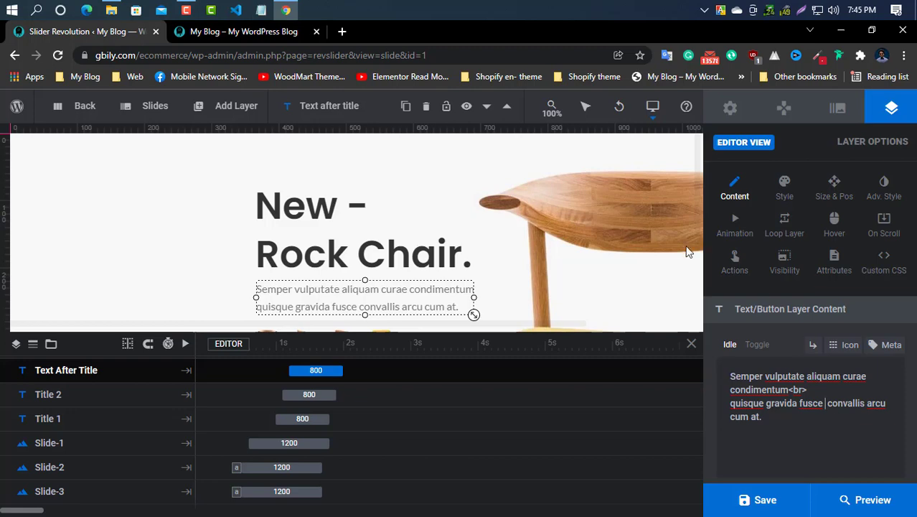
Replace the Swatch-1 image with the red-seat chair slider-main-demo-2-11.jpg from the media library and resize it to 47 × 46 px
{"action": "scroll", "coordinate": [292, 262], "scroll_direction": "down", "scroll_amount": 2}
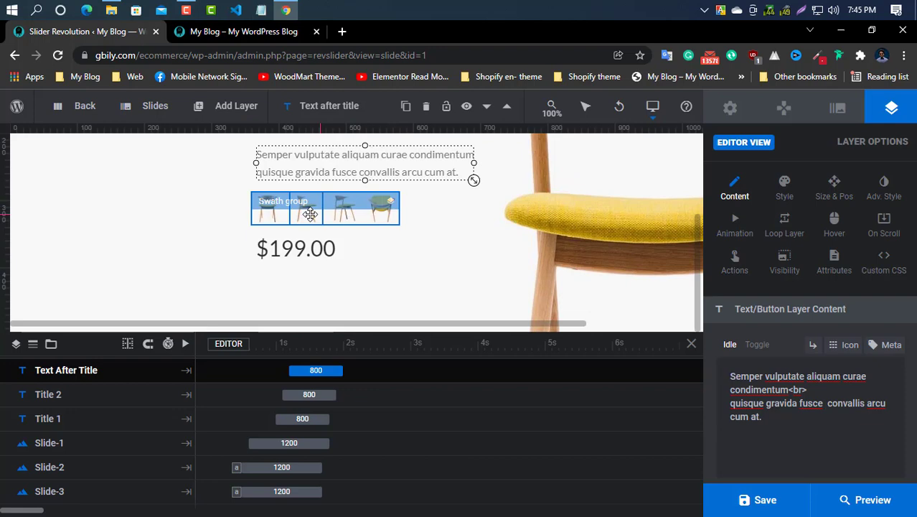
{"action": "left_click", "coordinate": [361, 210]}
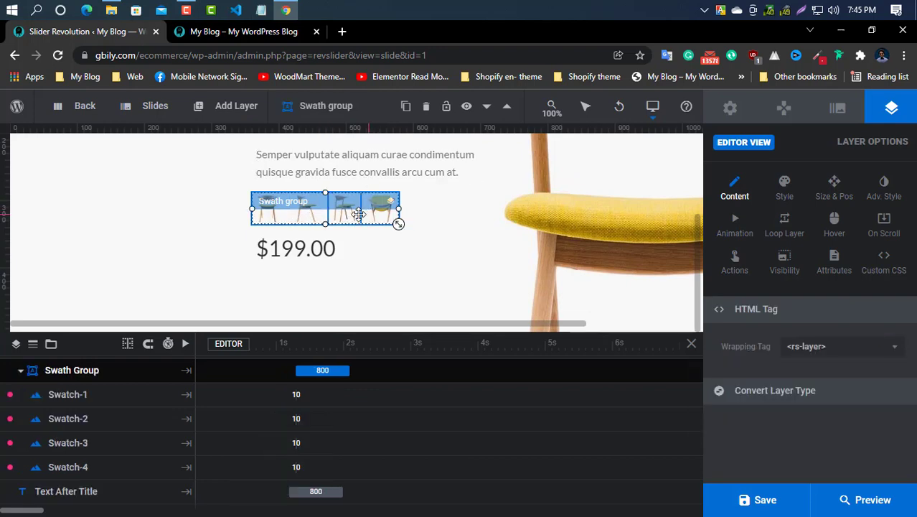
{"action": "left_click", "coordinate": [69, 402]}
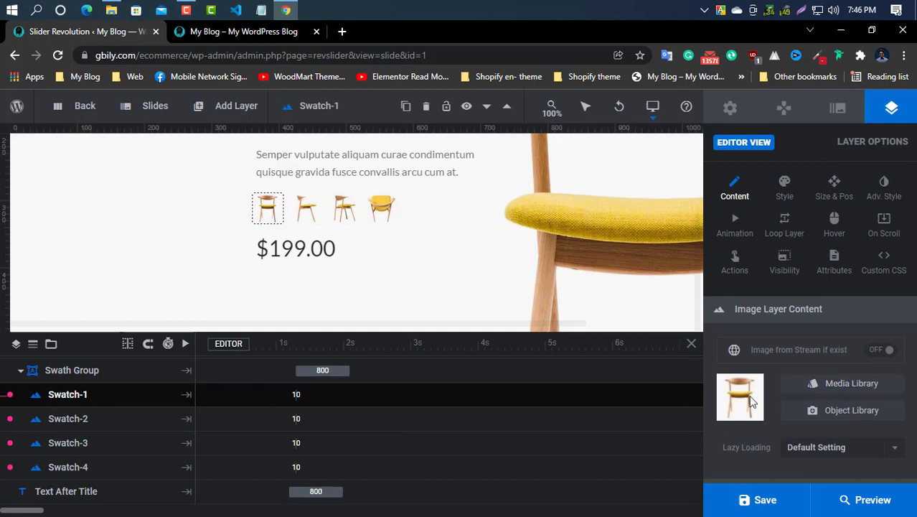
{"action": "left_click", "coordinate": [852, 387]}
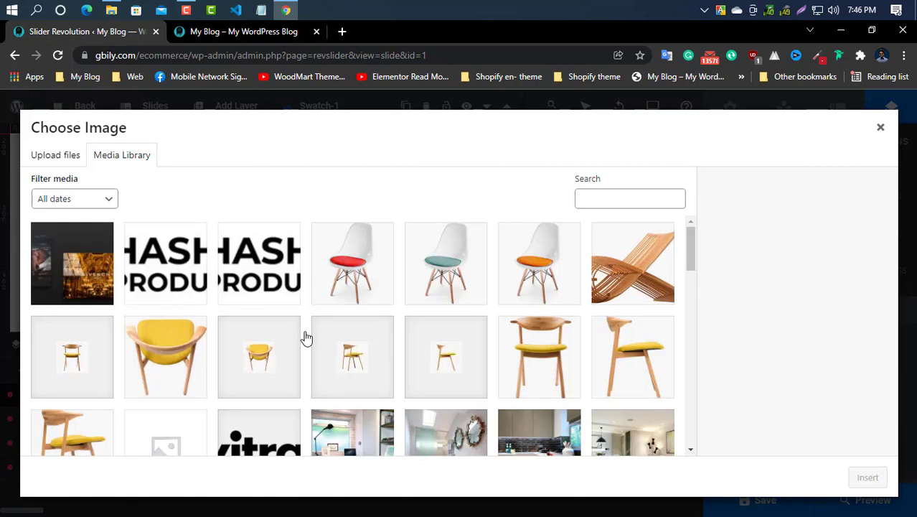
{"action": "left_click", "coordinate": [346, 274]}
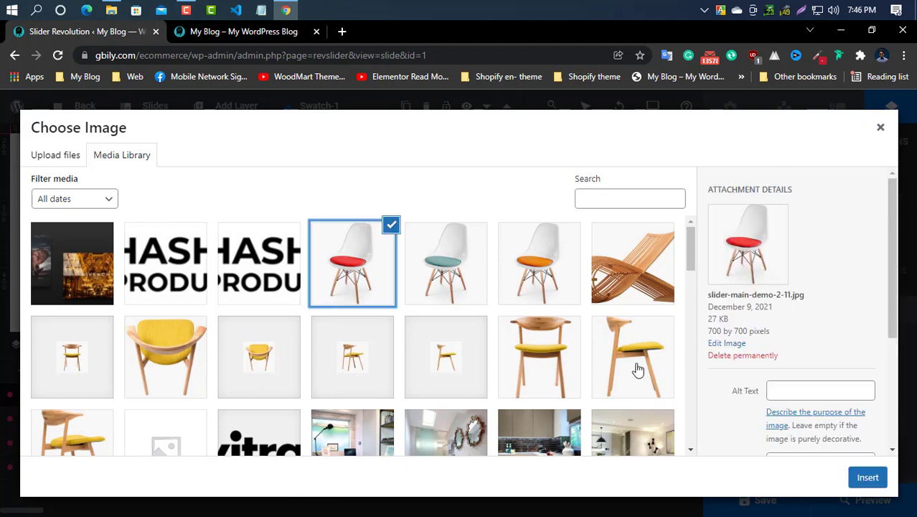
{"action": "left_click", "coordinate": [868, 478]}
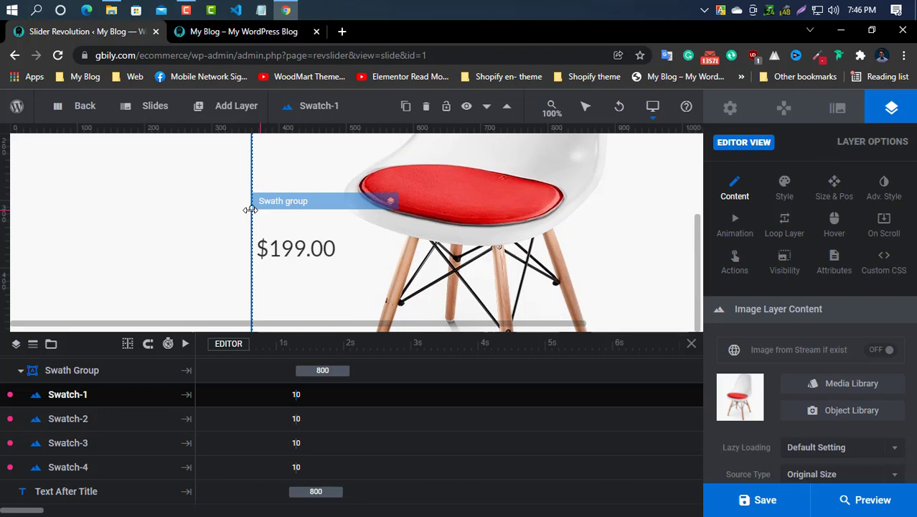
{"action": "left_click_drag", "start_coordinate": [250, 209], "coordinate": [287, 209]}
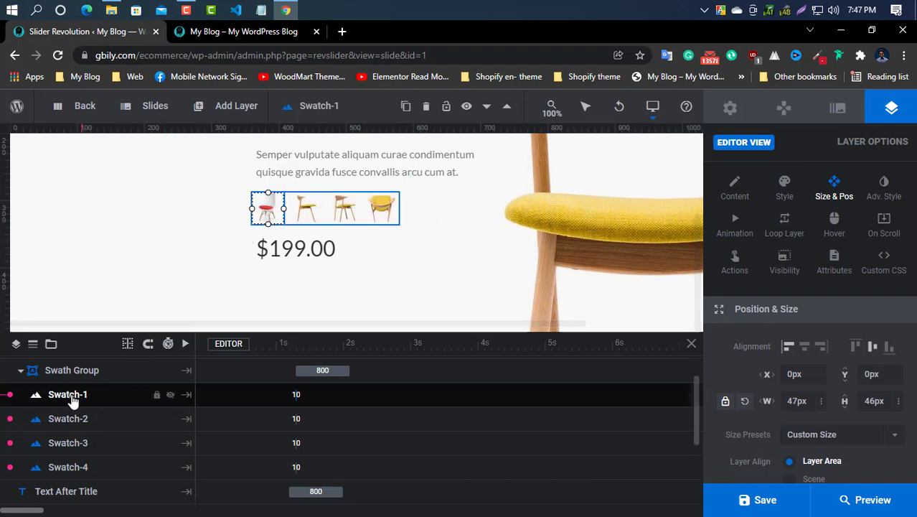
Examine the four Swatch layers and their matching Slide-1 to Slide-4 image layers in the layer list
{"action": "scroll", "coordinate": [74, 407], "scroll_direction": "down", "scroll_amount": 1}
{"action": "scroll", "coordinate": [74, 407], "scroll_direction": "down", "scroll_amount": 1}
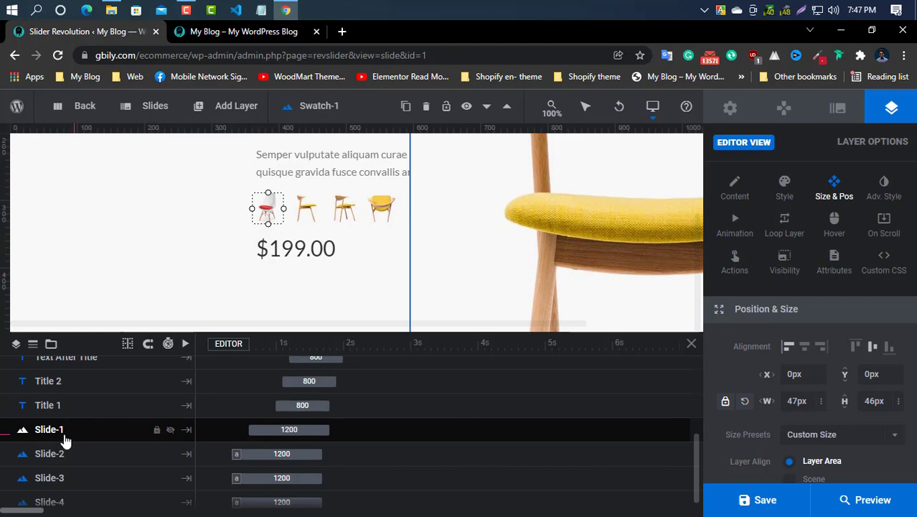
{"action": "scroll", "coordinate": [85, 434], "scroll_direction": "up", "scroll_amount": 2}
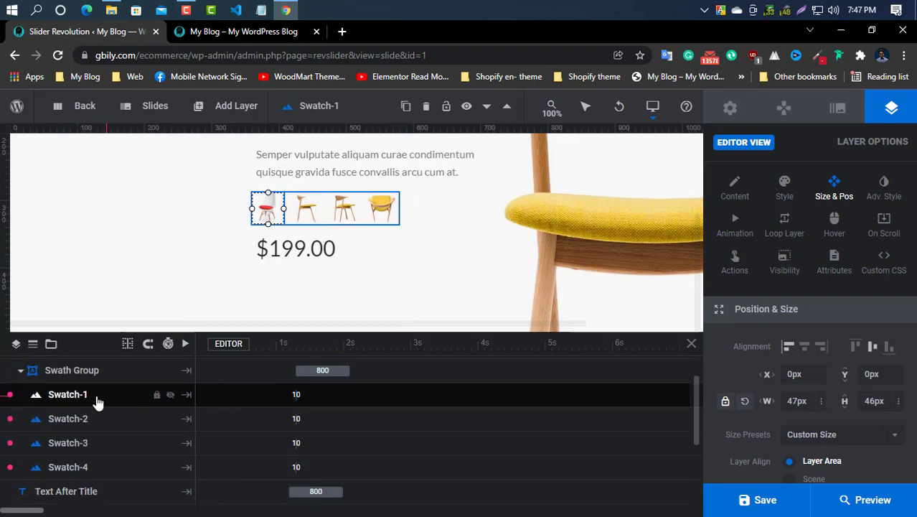
{"action": "scroll", "coordinate": [93, 462], "scroll_direction": "down", "scroll_amount": 1}
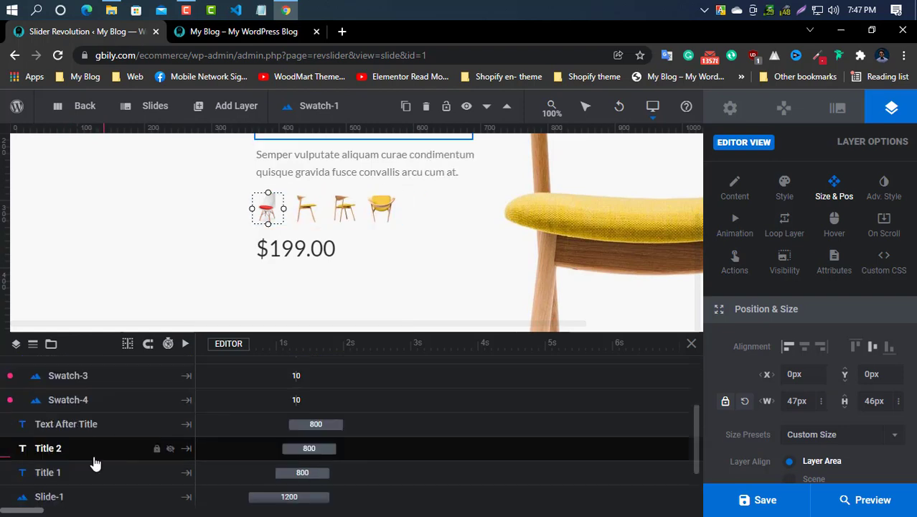
{"action": "scroll", "coordinate": [92, 460], "scroll_direction": "down", "scroll_amount": 2}
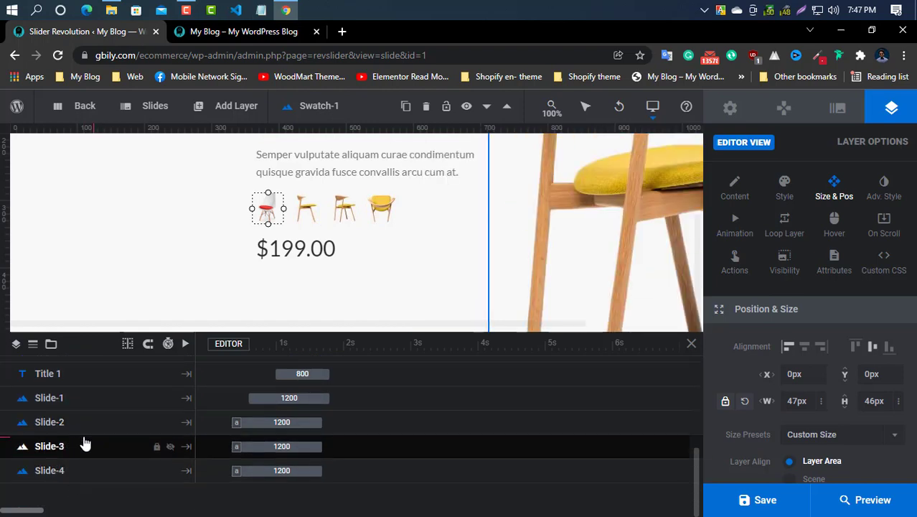
{"action": "scroll", "coordinate": [84, 445], "scroll_direction": "up", "scroll_amount": 2}
{"action": "scroll", "coordinate": [113, 423], "scroll_direction": "down", "scroll_amount": 1}
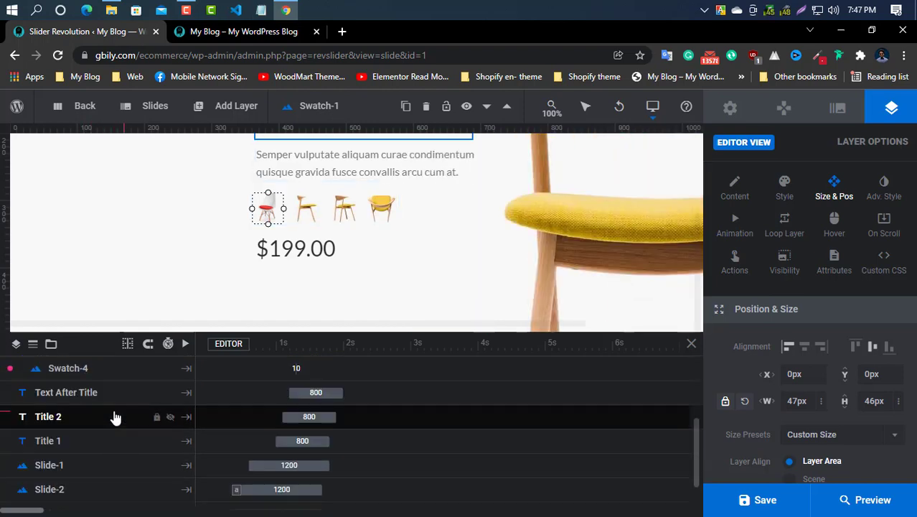
{"action": "scroll", "coordinate": [99, 451], "scroll_direction": "down", "scroll_amount": 1}
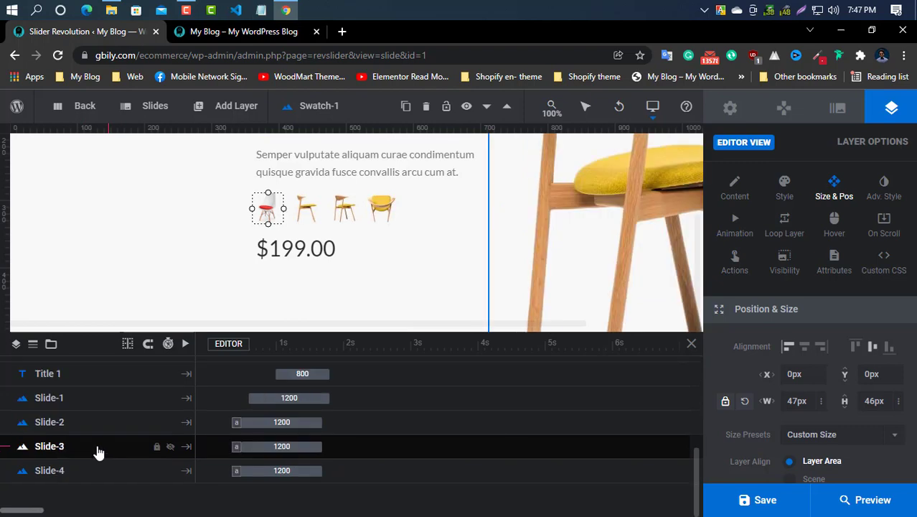
Replace the large chair image in the Slide-1 layer with the red-seat chair slider-main-demo-2-11.jpg from the media library
{"action": "left_click", "coordinate": [77, 399]}
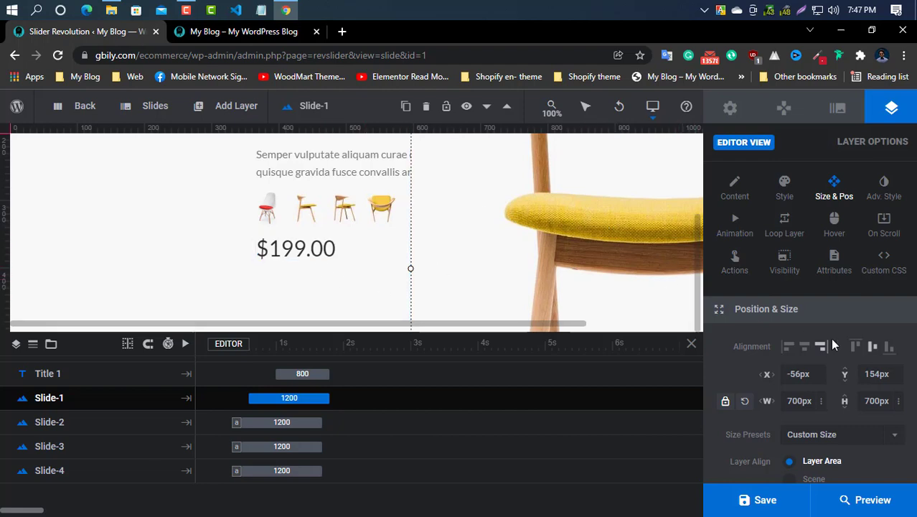
{"action": "scroll", "coordinate": [845, 338], "scroll_direction": "down", "scroll_amount": 4}
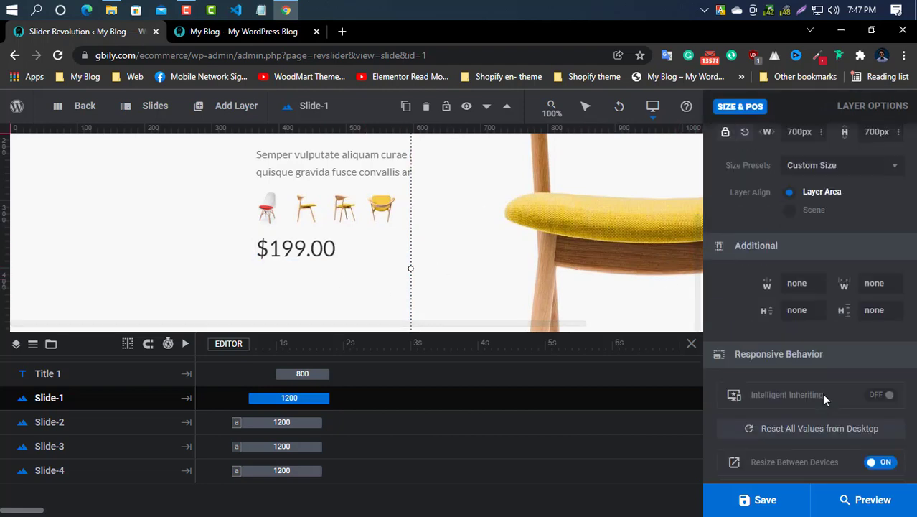
{"action": "scroll", "coordinate": [824, 399], "scroll_direction": "down", "scroll_amount": 1}
{"action": "scroll", "coordinate": [824, 400], "scroll_direction": "up", "scroll_amount": 5}
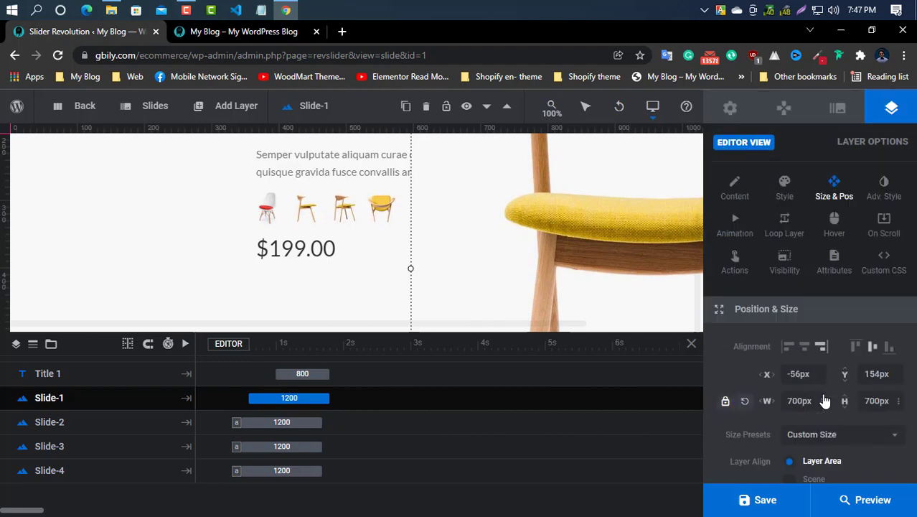
{"action": "double_click", "coordinate": [548, 241]}
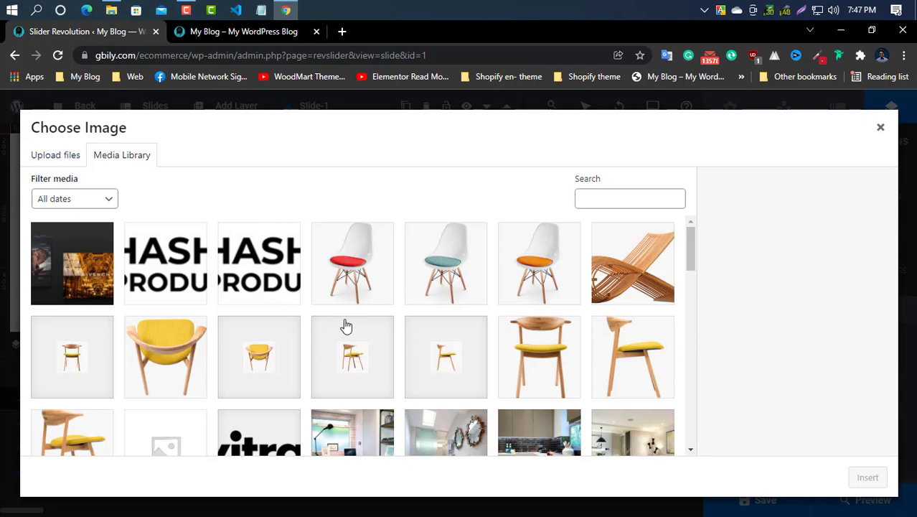
{"action": "left_click", "coordinate": [357, 272]}
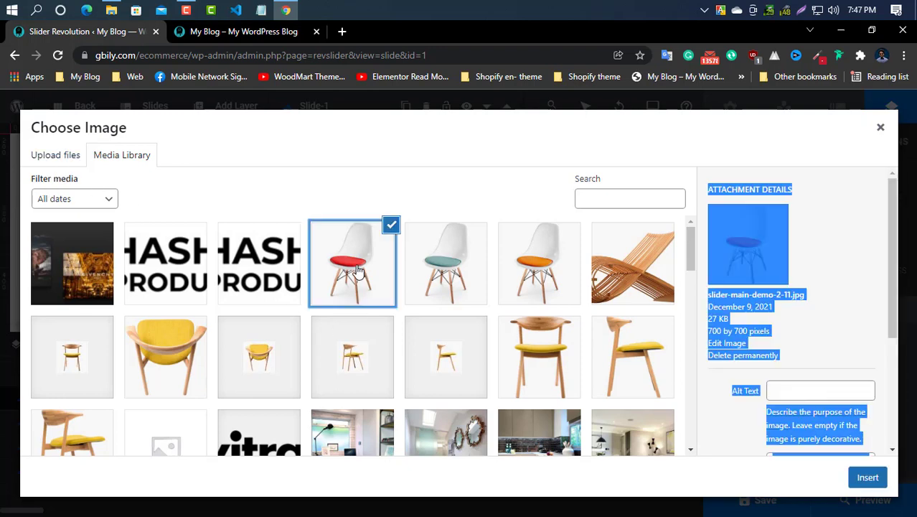
{"action": "left_click", "coordinate": [868, 478]}
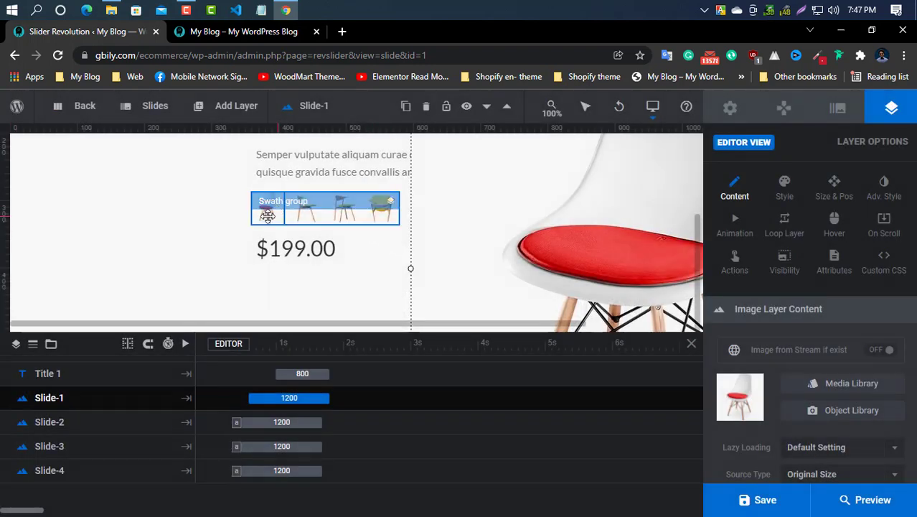
{"action": "left_click", "coordinate": [607, 251]}
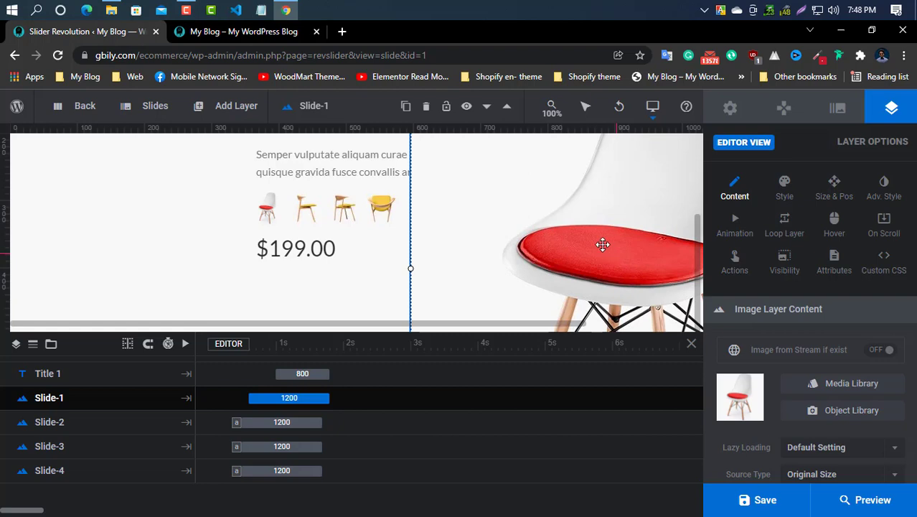
Replace the Swatch-2 image with the teal-seat chair slider-main-demo-21.jpg from the media library and resize it to about 41 × 42 px
{"action": "left_click", "coordinate": [304, 216]}
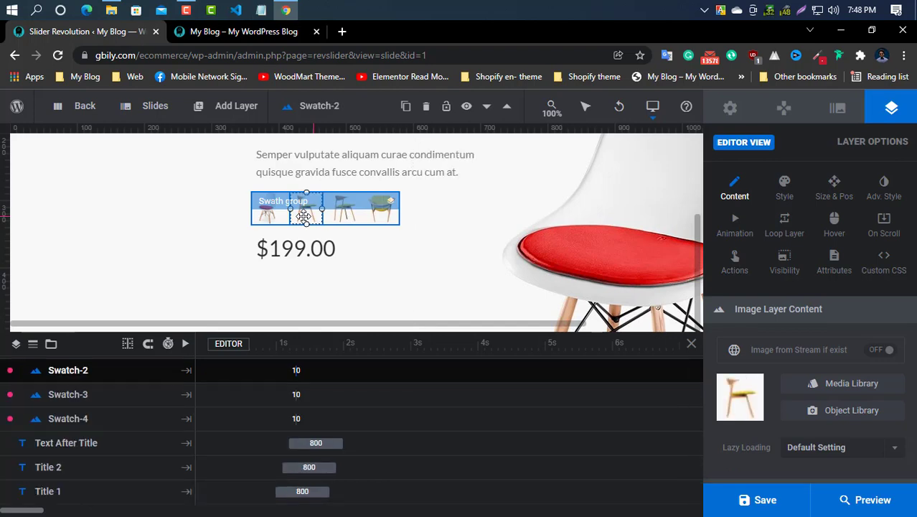
{"action": "left_click", "coordinate": [837, 385]}
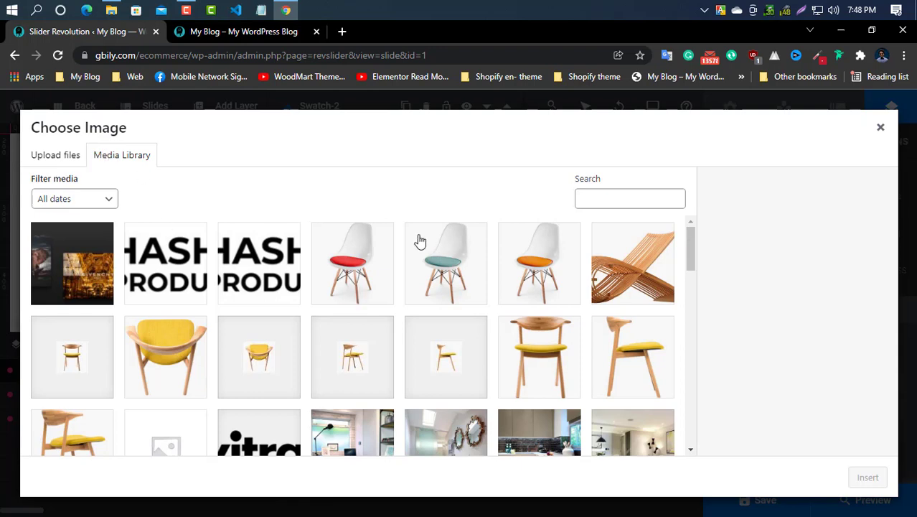
{"action": "left_click", "coordinate": [452, 265]}
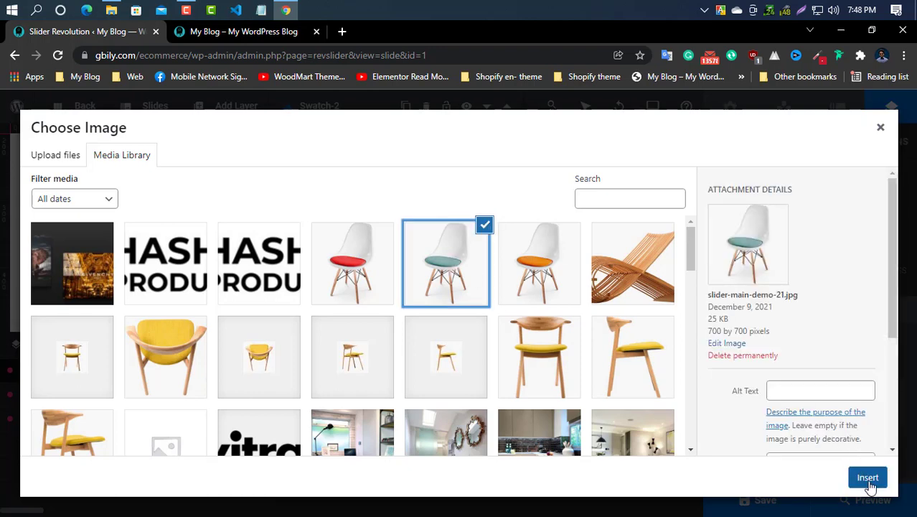
{"action": "left_click", "coordinate": [869, 478]}
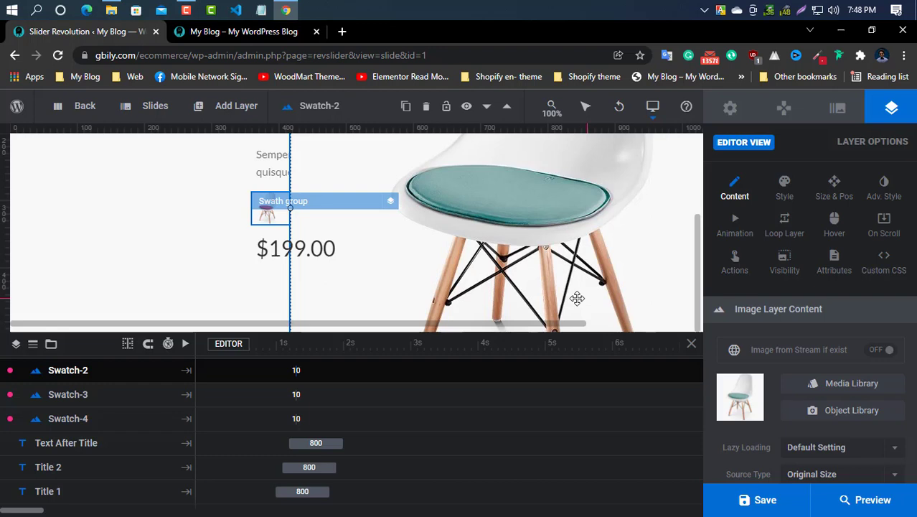
{"action": "left_click", "coordinate": [290, 208]}
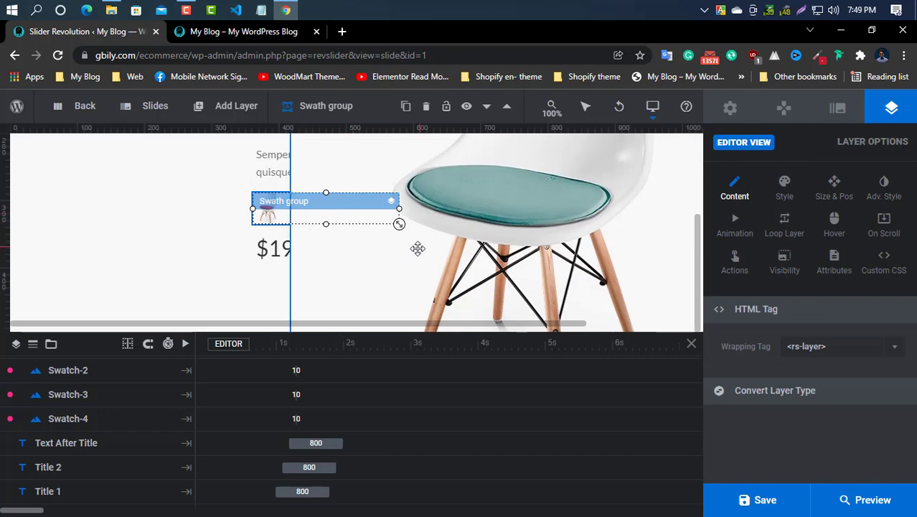
{"action": "left_click", "coordinate": [290, 211]}
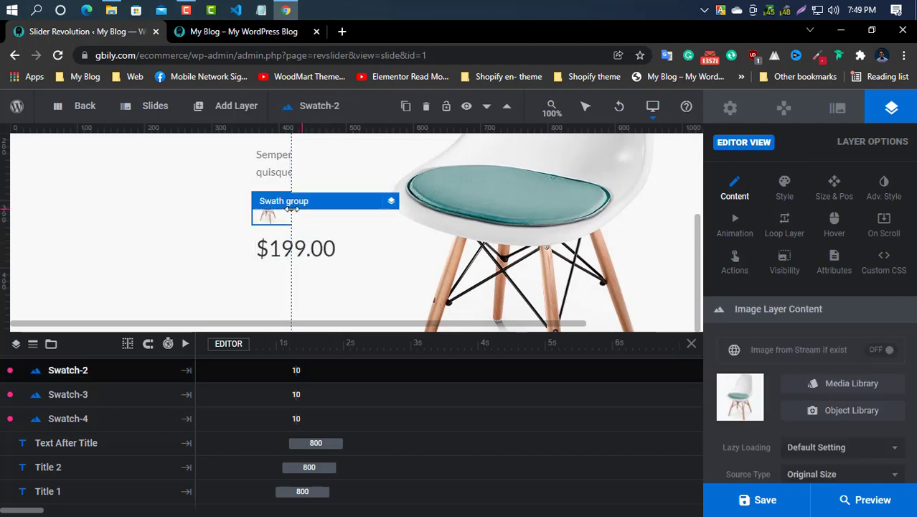
{"action": "left_click_drag", "start_coordinate": [291, 210], "coordinate": [612, 230]}
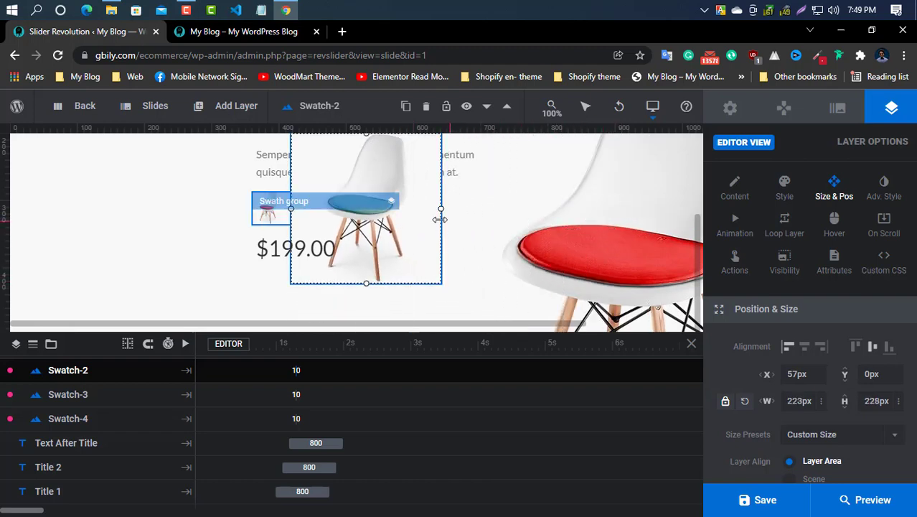
{"action": "left_click_drag", "start_coordinate": [441, 209], "coordinate": [320, 215]}
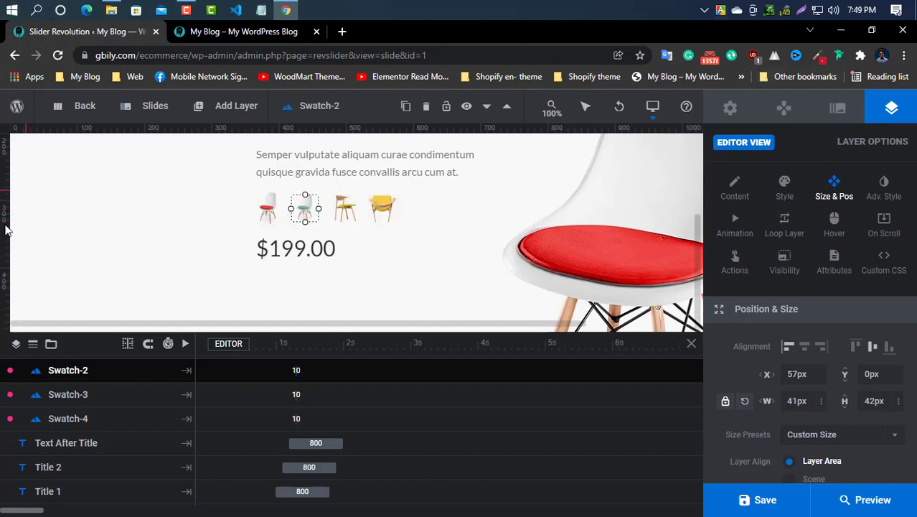
Replace the large chair image in the Slide-2 layer with the teal-seat chair slider-main-demo-21.jpg from the media library
{"action": "scroll", "coordinate": [96, 417], "scroll_direction": "down", "scroll_amount": 5}
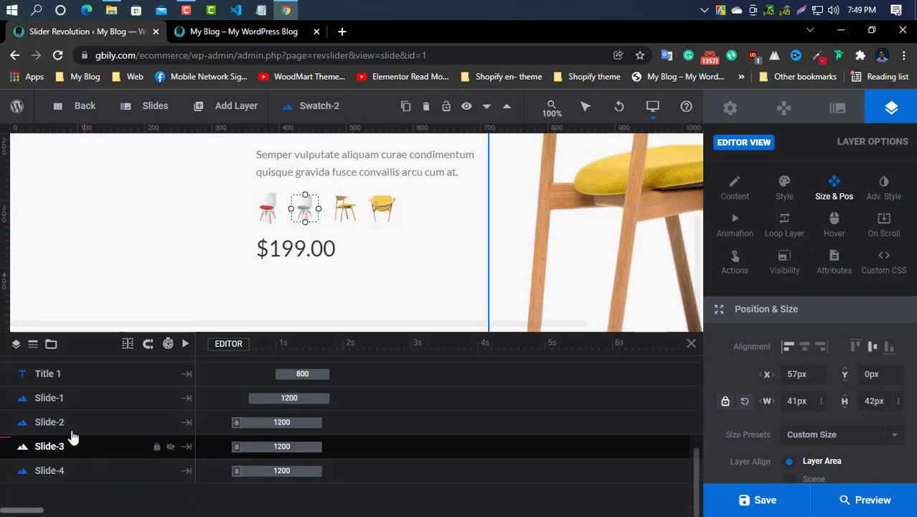
{"action": "left_click", "coordinate": [64, 402]}
{"action": "left_click", "coordinate": [77, 427]}
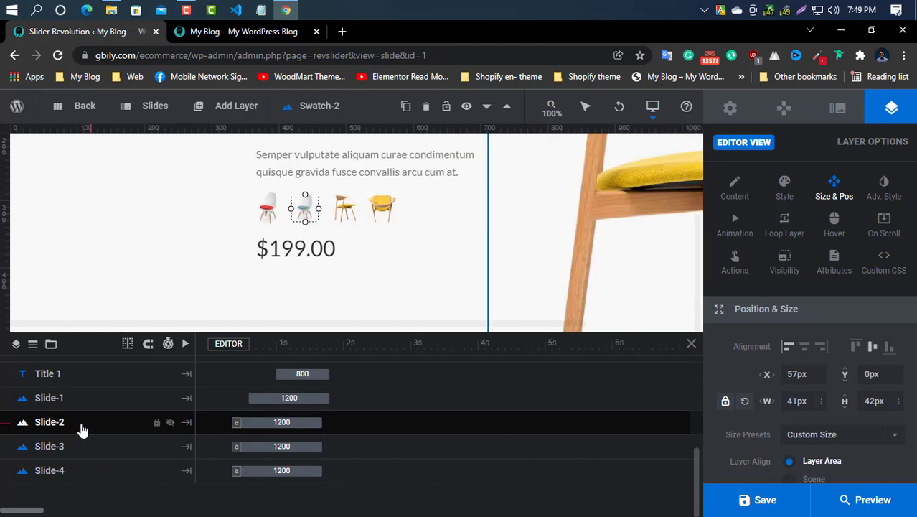
{"action": "left_click", "coordinate": [81, 429]}
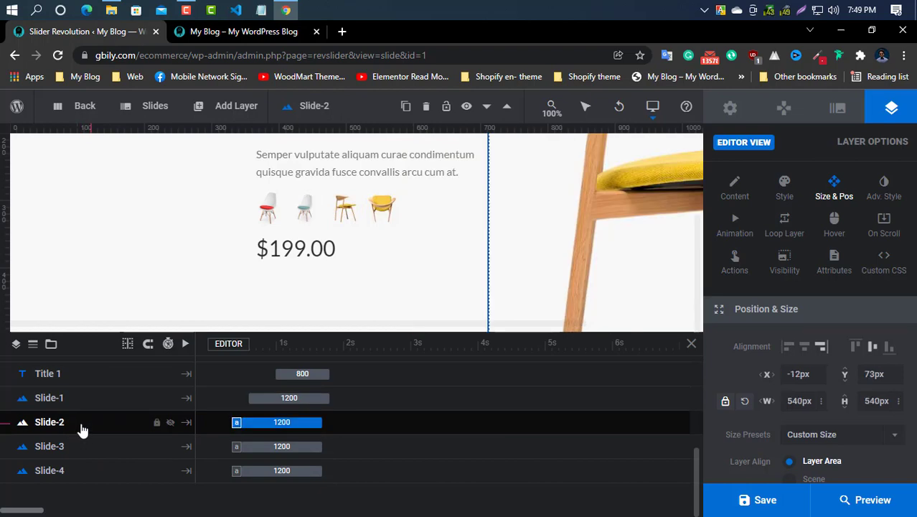
{"action": "double_click", "coordinate": [82, 429]}
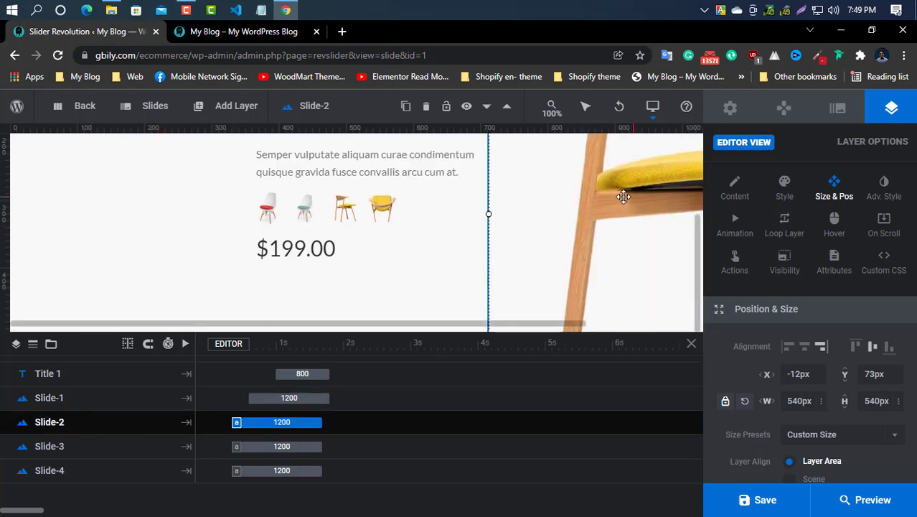
{"action": "double_click", "coordinate": [624, 198]}
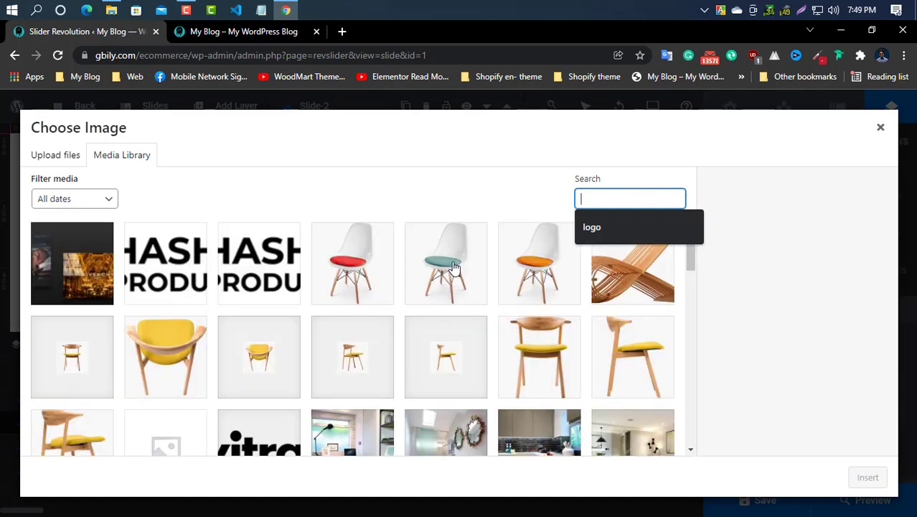
{"action": "left_click", "coordinate": [453, 267]}
{"action": "left_click", "coordinate": [868, 479]}
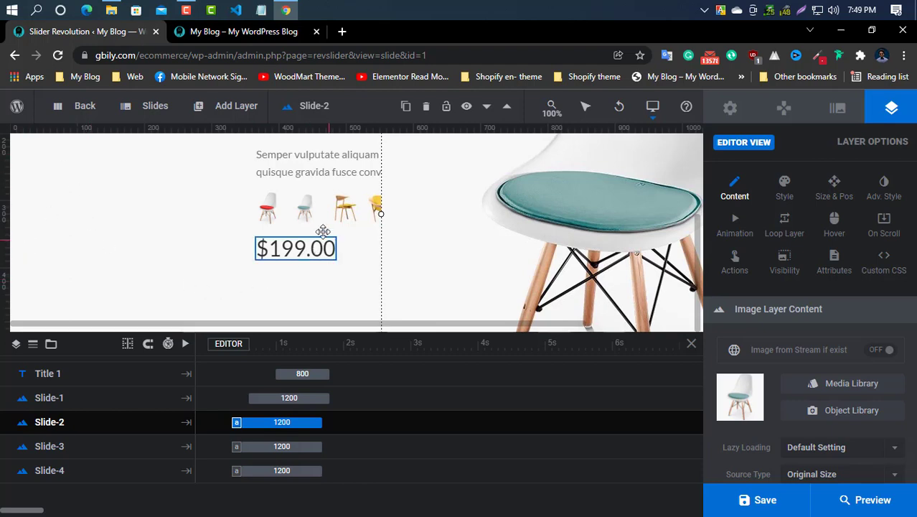
Replace the Swatch-3 image with the orange-seat chair slider-main-demo-2-21.jpg from the media library and resize it to about 44 × 43 px
{"action": "left_click", "coordinate": [343, 216]}
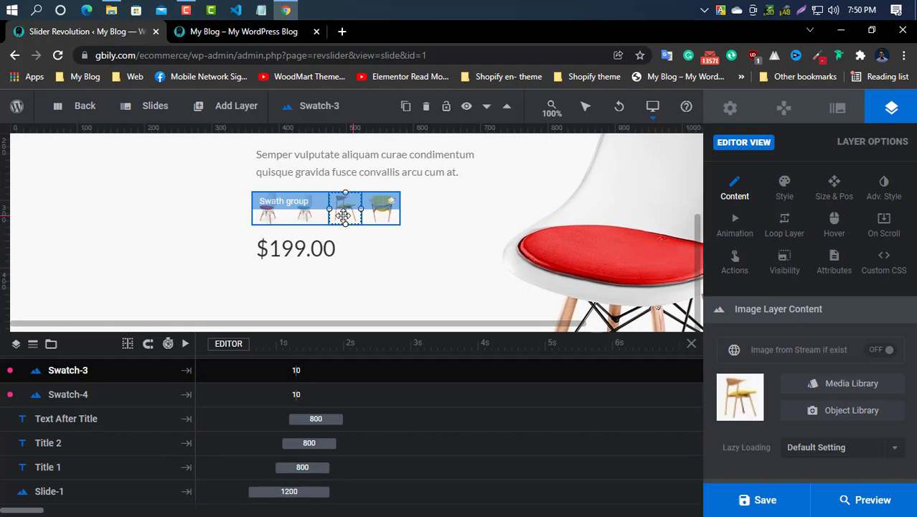
{"action": "left_click", "coordinate": [823, 386]}
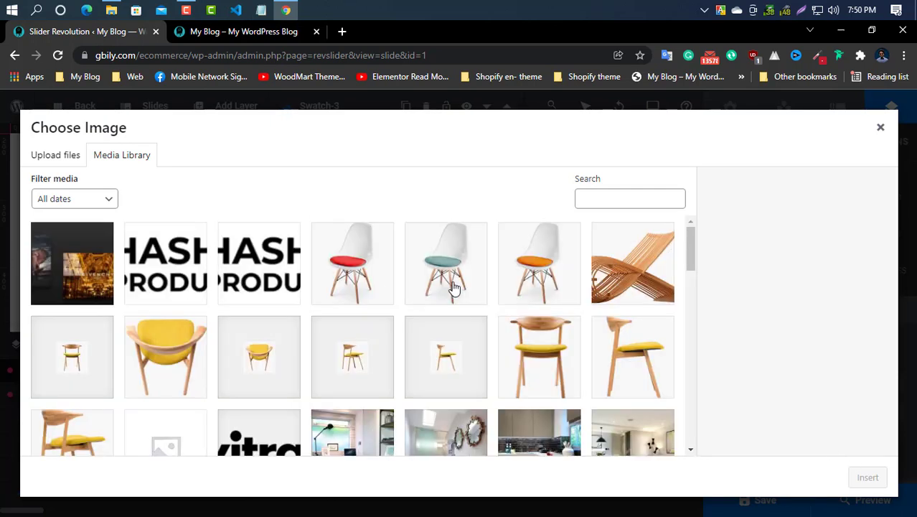
{"action": "left_click", "coordinate": [528, 267]}
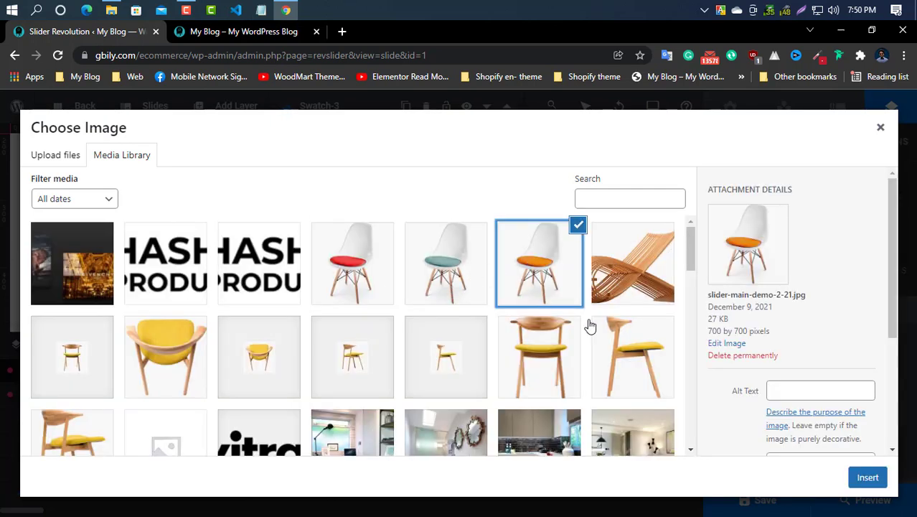
{"action": "left_click", "coordinate": [867, 478]}
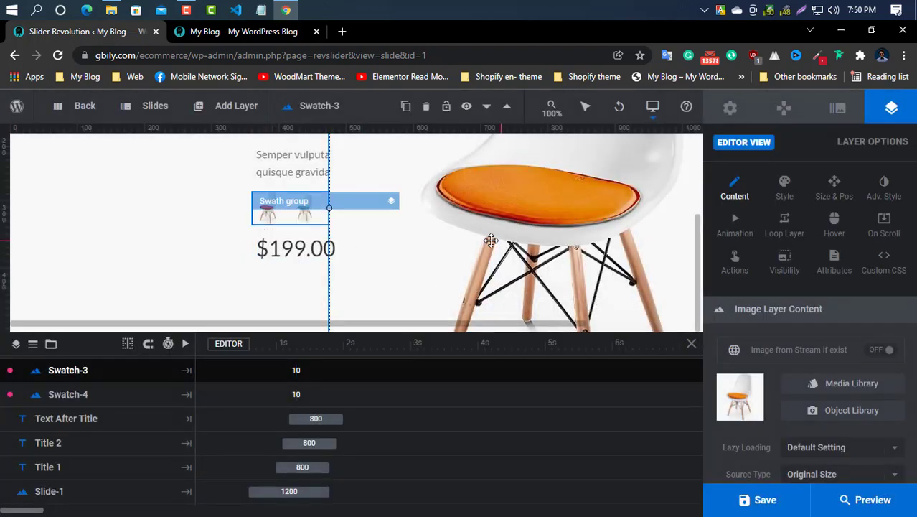
{"action": "left_click", "coordinate": [328, 208]}
{"action": "left_click", "coordinate": [330, 209]}
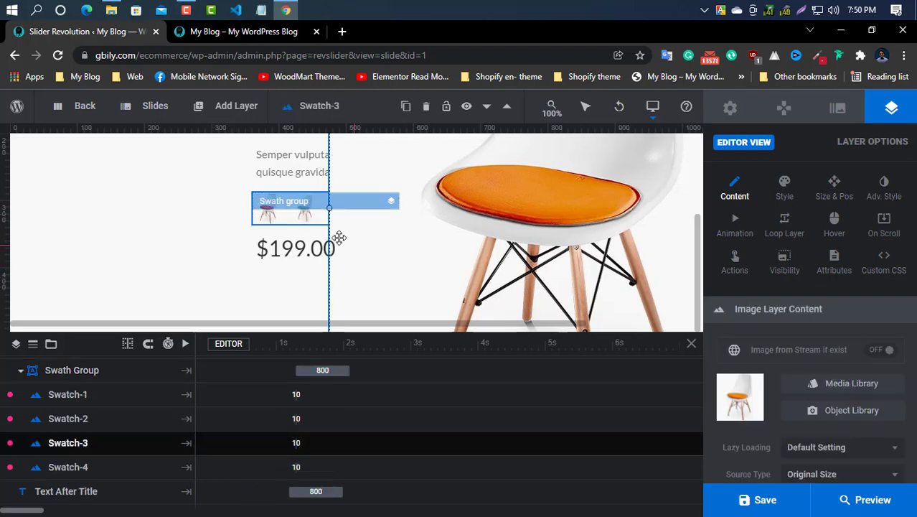
{"action": "left_click_drag", "start_coordinate": [331, 210], "coordinate": [361, 219]}
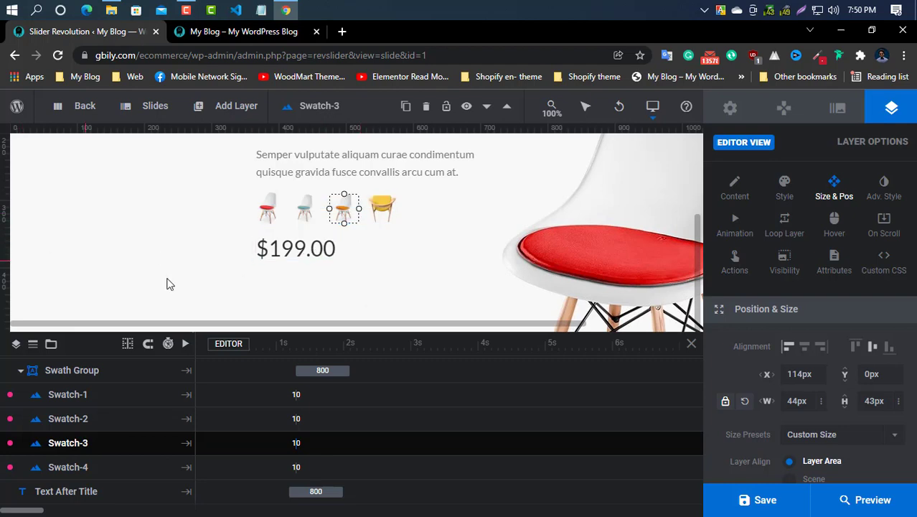
Replace the large chair image in the Slide-3 layer with the orange-seat chair slider-main-demo-2-21.jpg from the media library
{"action": "scroll", "coordinate": [94, 438], "scroll_direction": "down", "scroll_amount": 2}
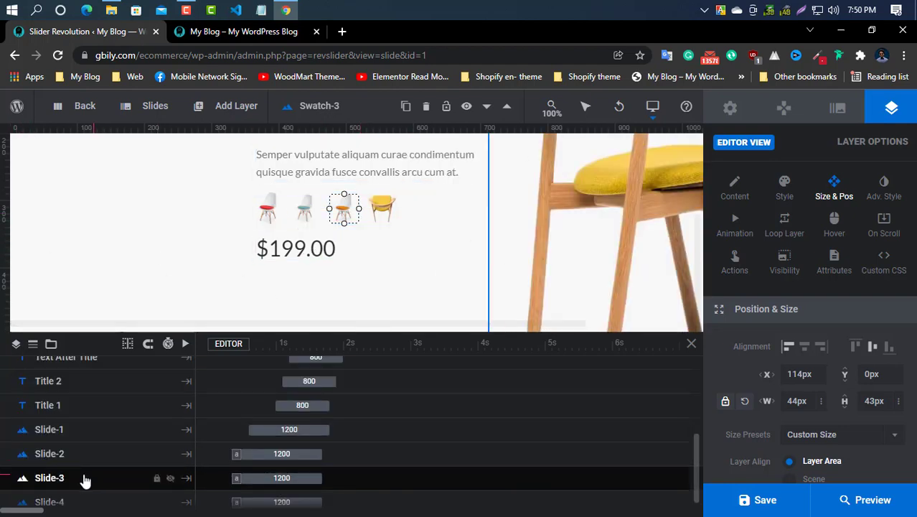
{"action": "left_click", "coordinate": [84, 480]}
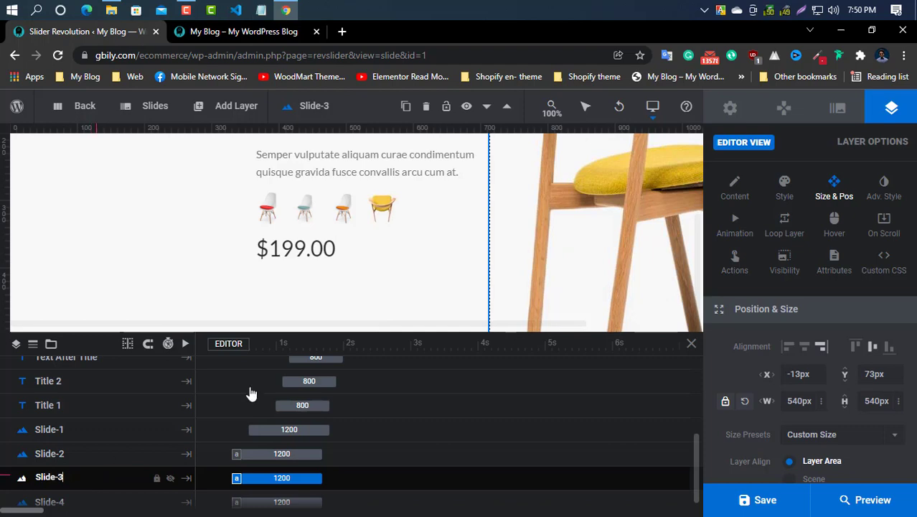
{"action": "double_click", "coordinate": [597, 223]}
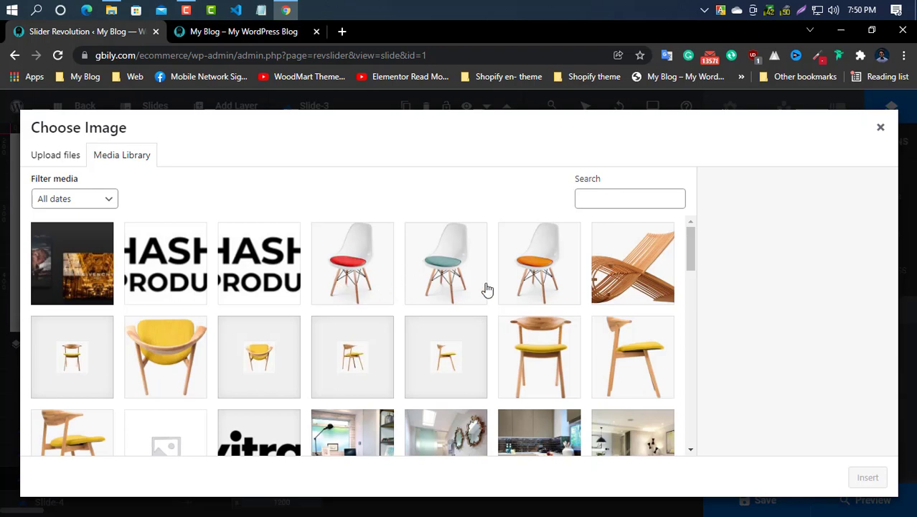
{"action": "left_click", "coordinate": [544, 265]}
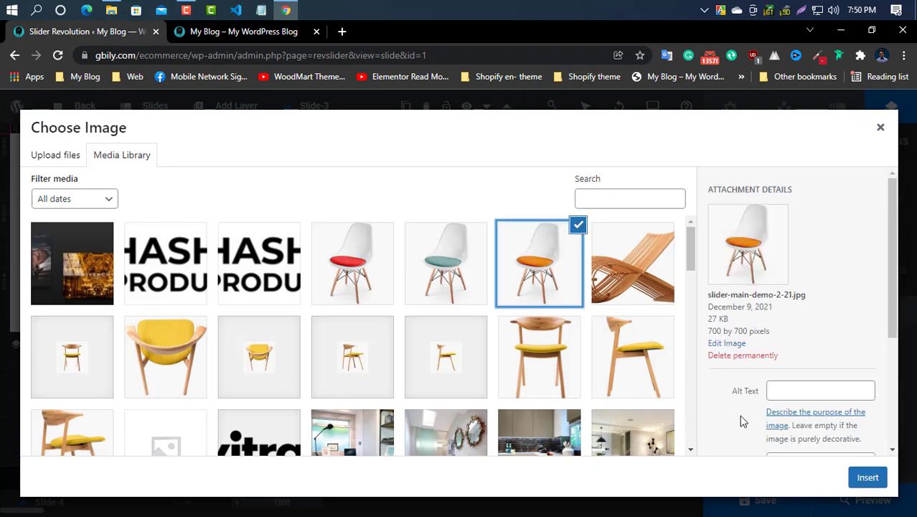
{"action": "left_click", "coordinate": [865, 479]}
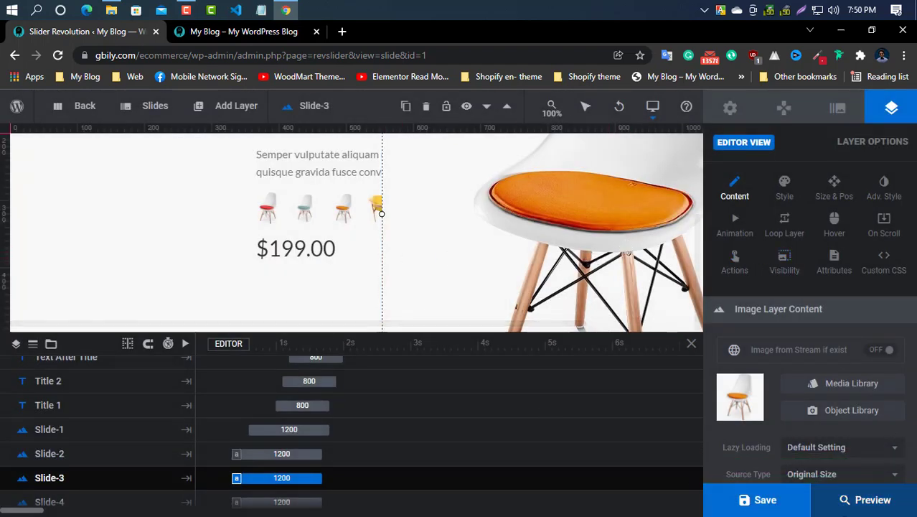
Select the price text layer and preview the Main slider, trying the teal and orange chair swatches before closing the preview
{"action": "left_click", "coordinate": [317, 249]}
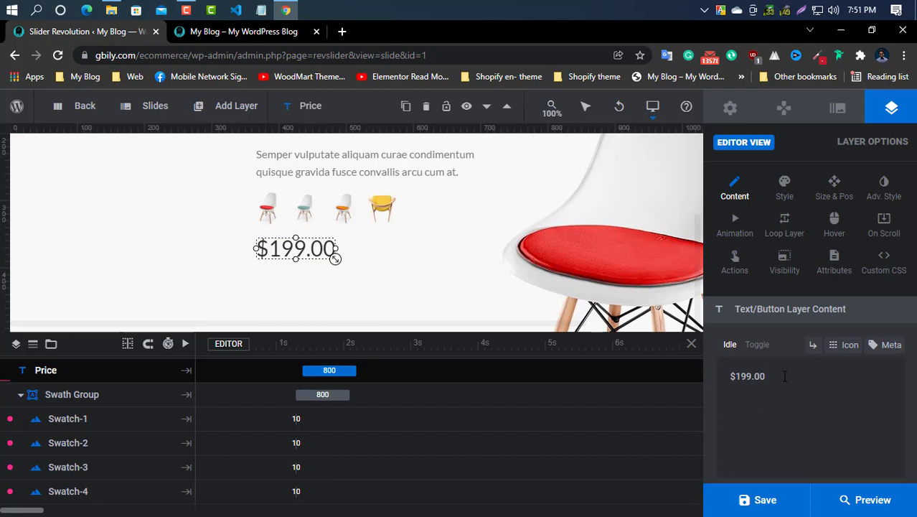
{"action": "left_click", "coordinate": [873, 503]}
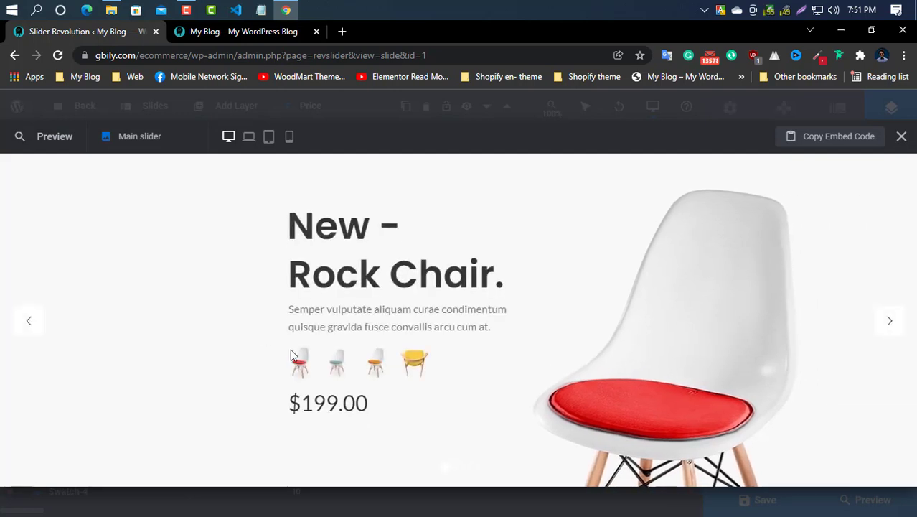
{"action": "left_click", "coordinate": [341, 364]}
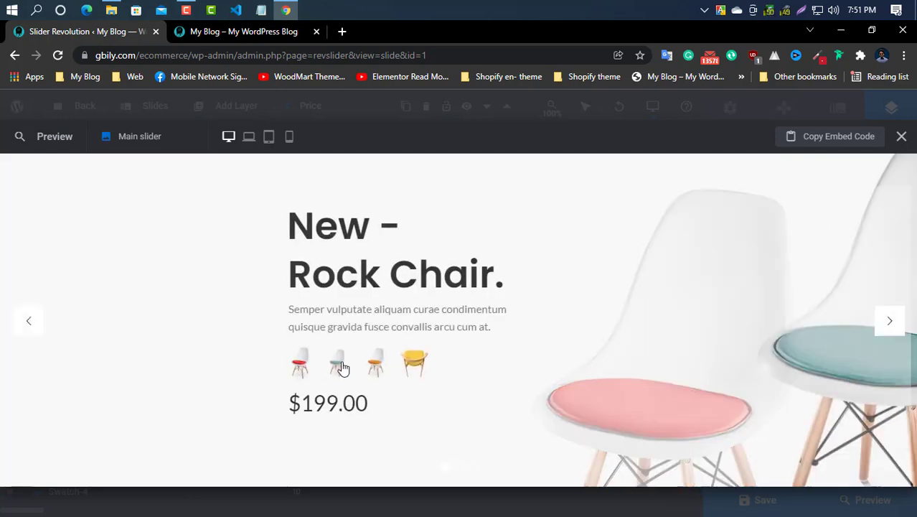
{"action": "left_click", "coordinate": [376, 366]}
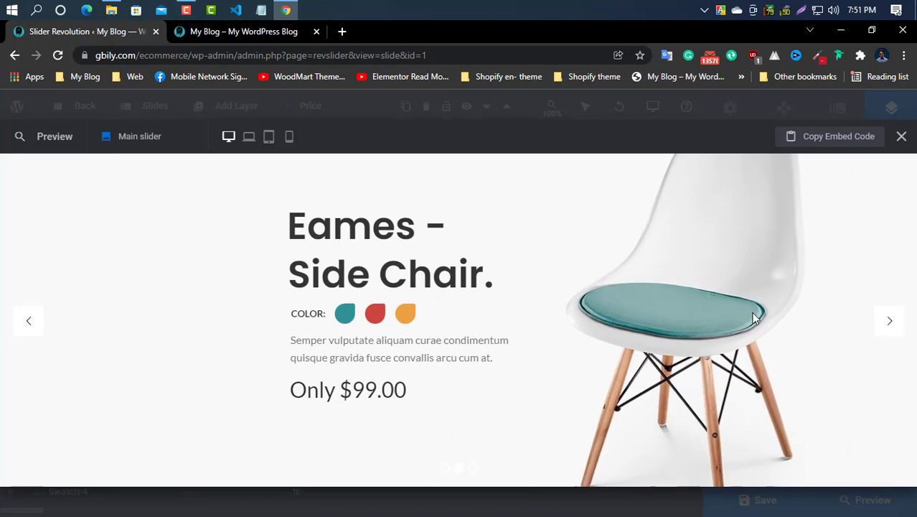
{"action": "left_click", "coordinate": [29, 323]}
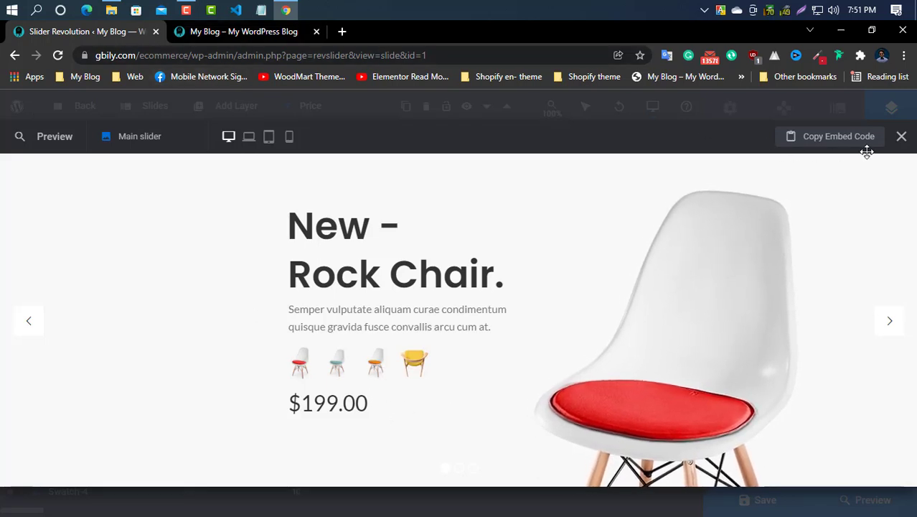
{"action": "left_click", "coordinate": [902, 137]}
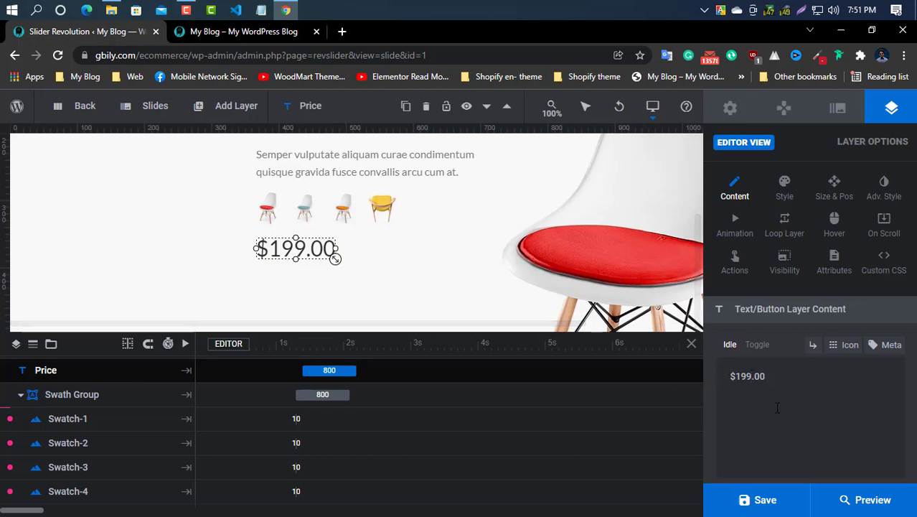
Change the Price layer's text to $1000.00
{"action": "key", "text": "BackSpace"}
{"action": "key", "text": "BackSpace"}
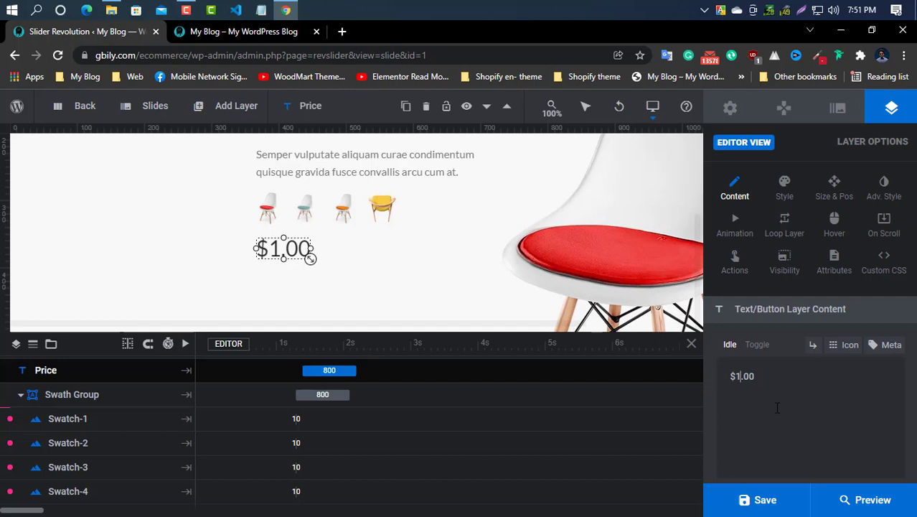
{"action": "type", "text": "000"}
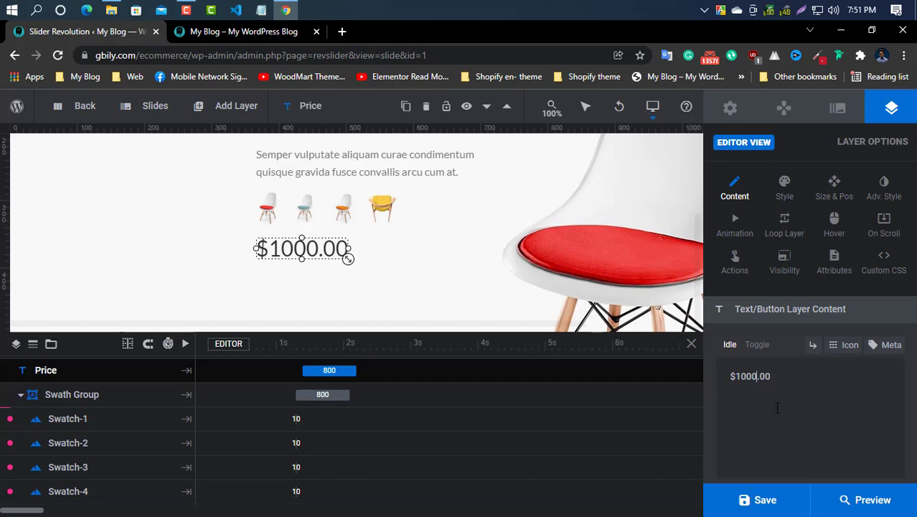
Replace the Swatch-4 image with the yellow-seat wooden chair slider-main-demo-11.jpg from the media library and resize it to about 41 × 40 px
{"action": "left_click", "coordinate": [383, 211]}
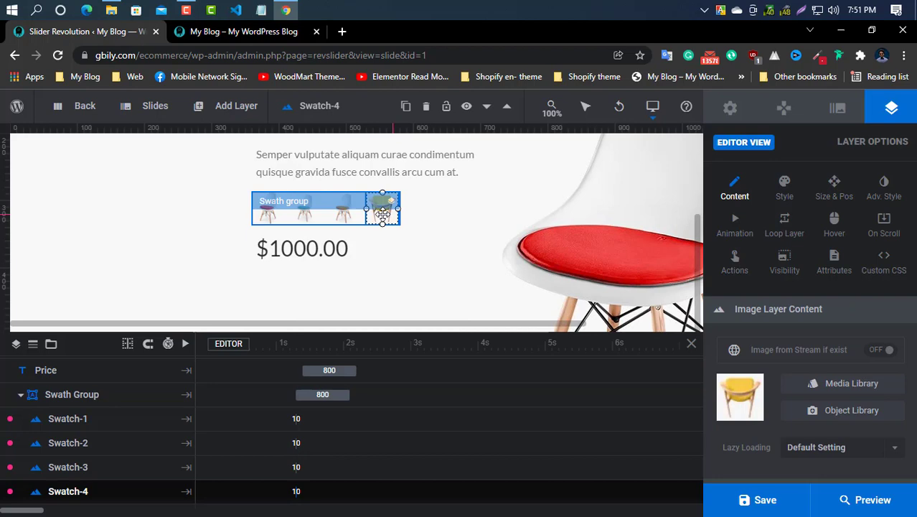
{"action": "left_click", "coordinate": [830, 388]}
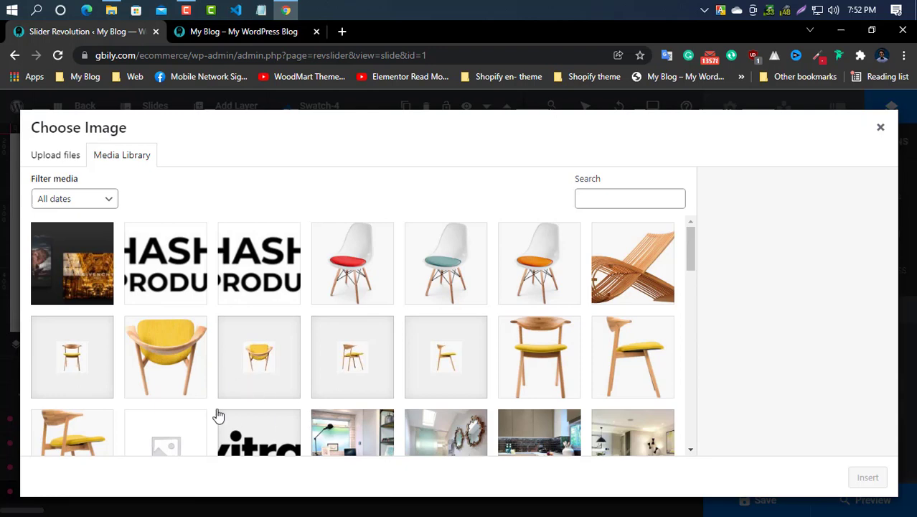
{"action": "scroll", "coordinate": [92, 389], "scroll_direction": "down", "scroll_amount": 1}
{"action": "scroll", "coordinate": [316, 373], "scroll_direction": "down", "scroll_amount": 2}
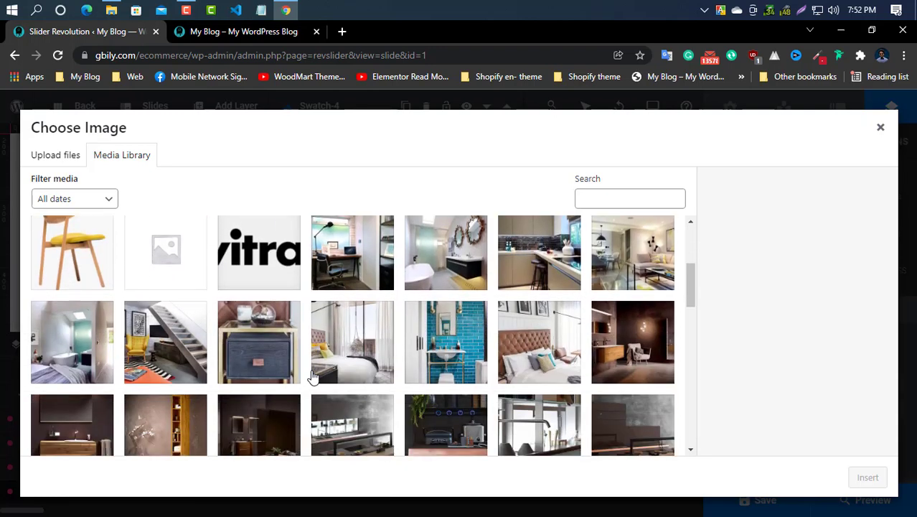
{"action": "scroll", "coordinate": [313, 377], "scroll_direction": "up", "scroll_amount": 3}
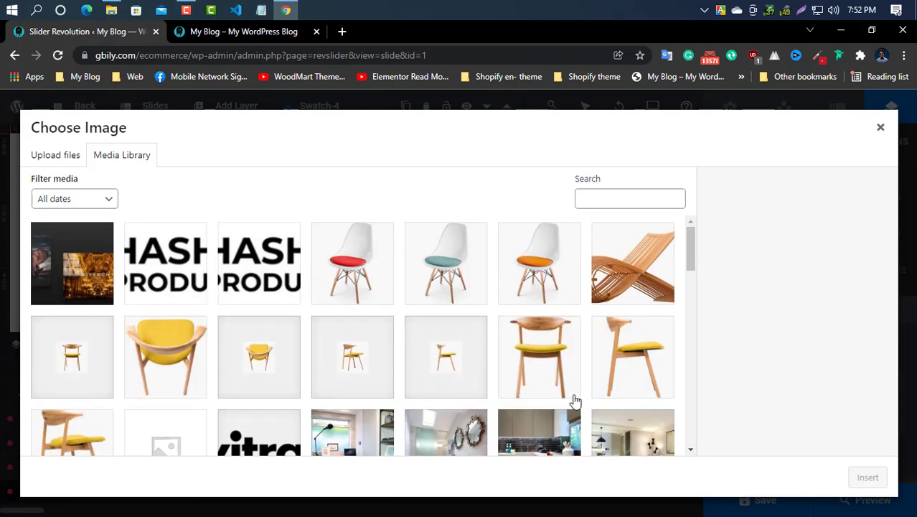
{"action": "left_click", "coordinate": [539, 359]}
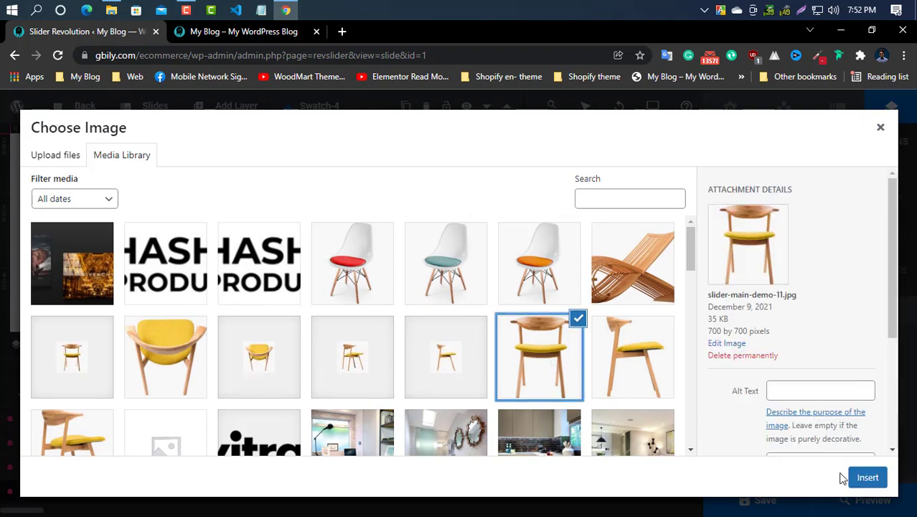
{"action": "left_click", "coordinate": [872, 480]}
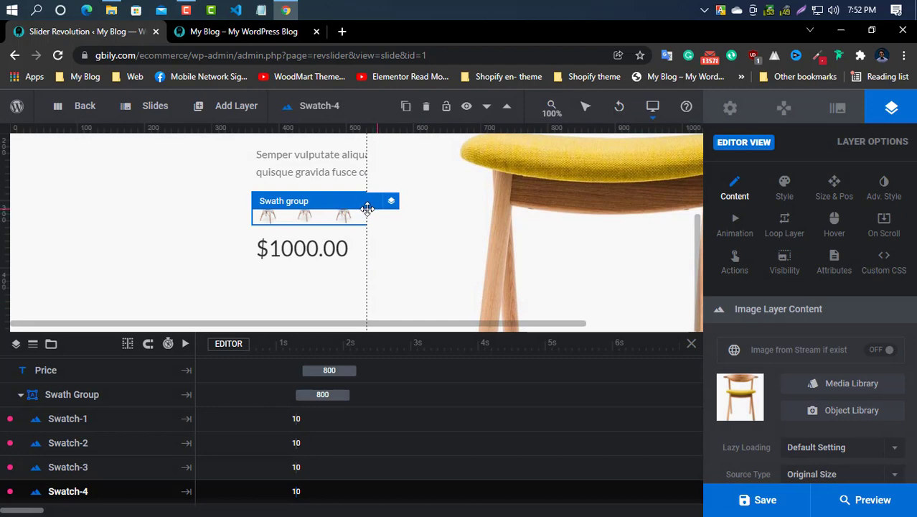
{"action": "left_click_drag", "start_coordinate": [455, 213], "coordinate": [397, 214]}
Replace the large chair image in the Slide-4 layer with the yellow-seat wooden chair slider-main-demo-11.jpg from the media library
{"action": "scroll", "coordinate": [84, 438], "scroll_direction": "down", "scroll_amount": 2}
{"action": "left_click", "coordinate": [85, 425]}
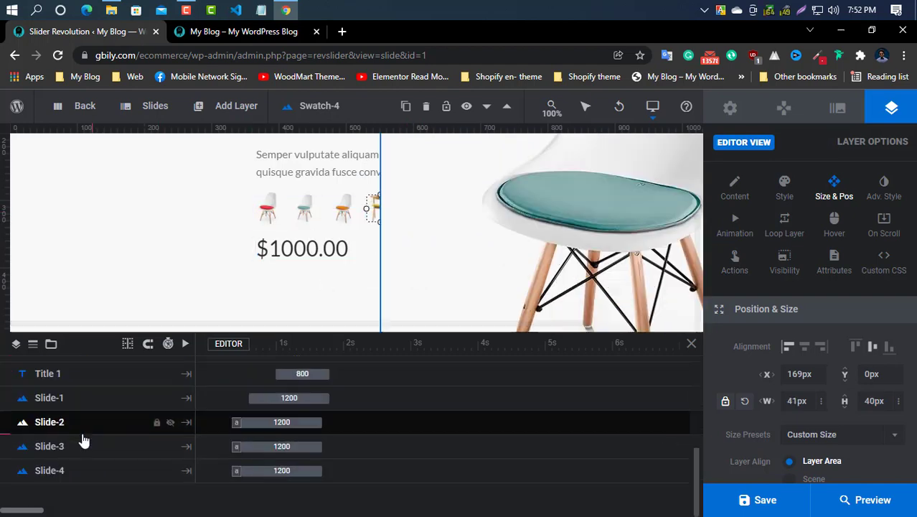
{"action": "left_click", "coordinate": [86, 447]}
{"action": "left_click", "coordinate": [85, 469]}
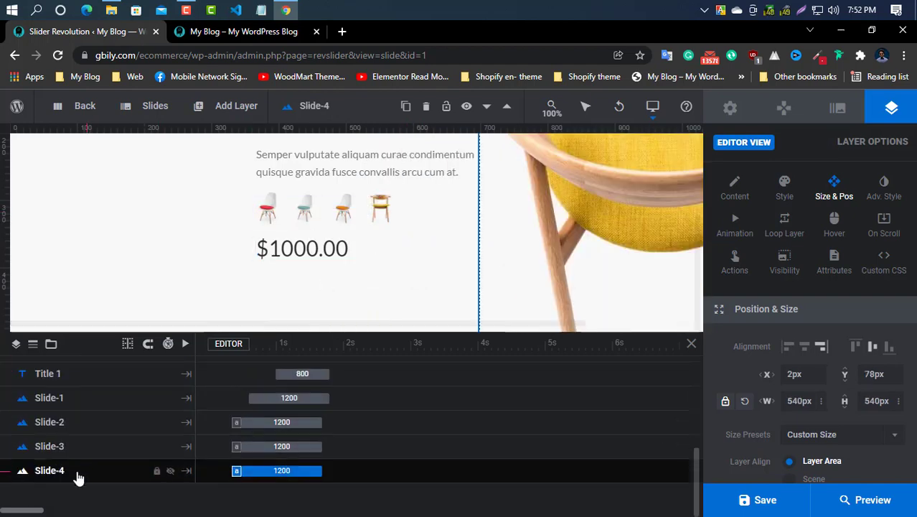
{"action": "double_click", "coordinate": [567, 238]}
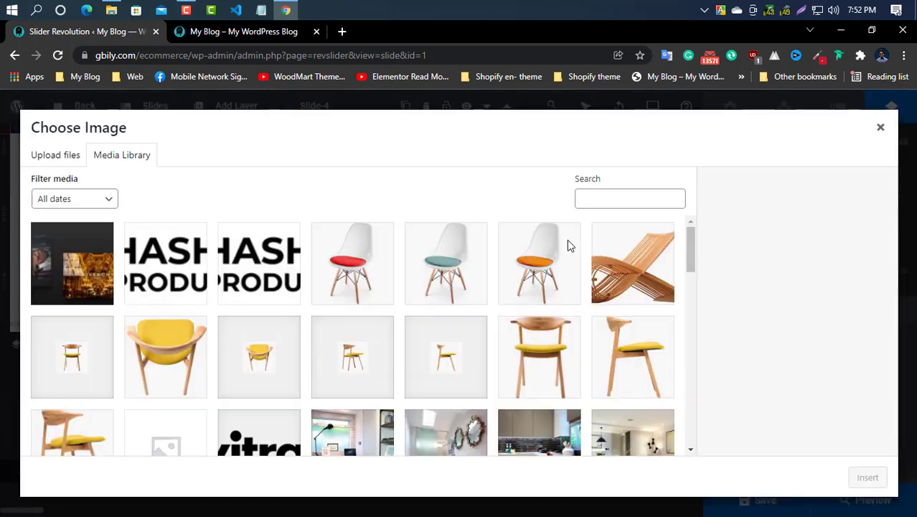
{"action": "double_click", "coordinate": [535, 363]}
{"action": "left_click", "coordinate": [867, 478]}
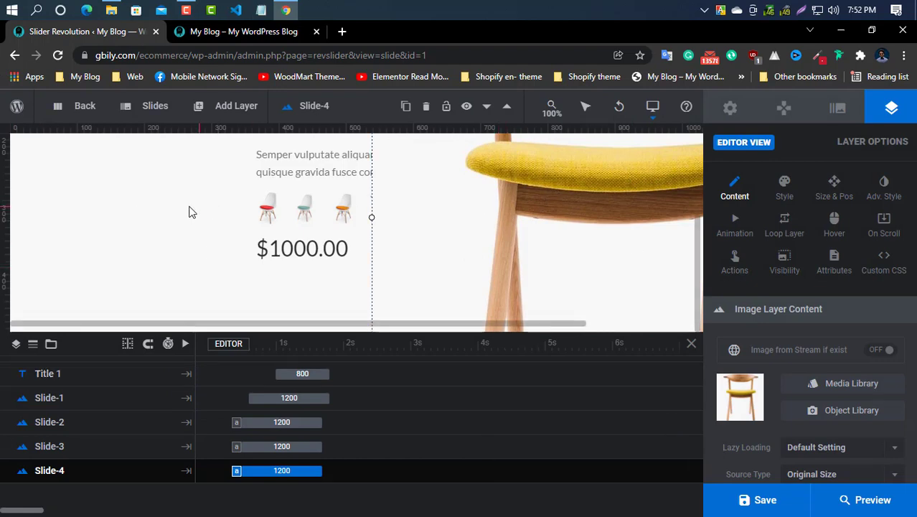
Save the slider and reload the shop homepage in the My Blog browser tab
{"action": "left_click", "coordinate": [762, 502]}
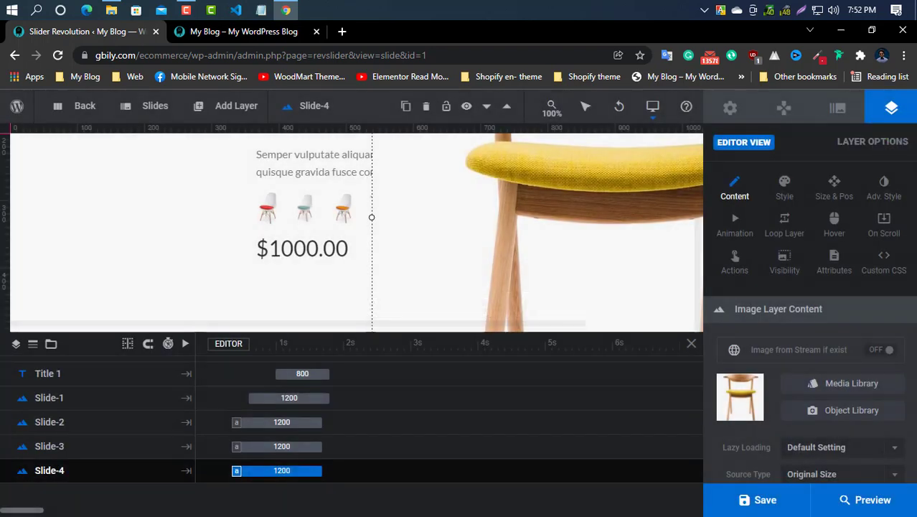
{"action": "left_click", "coordinate": [243, 33]}
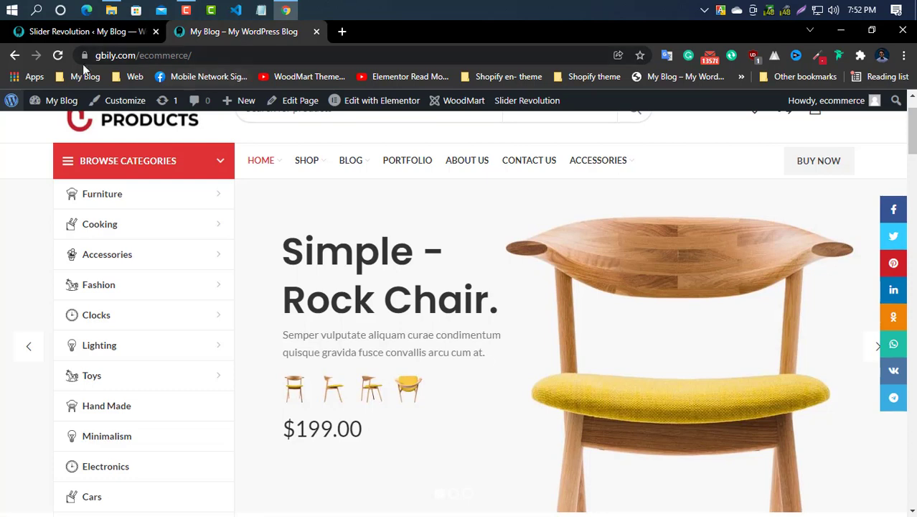
{"action": "left_click", "coordinate": [57, 56]}
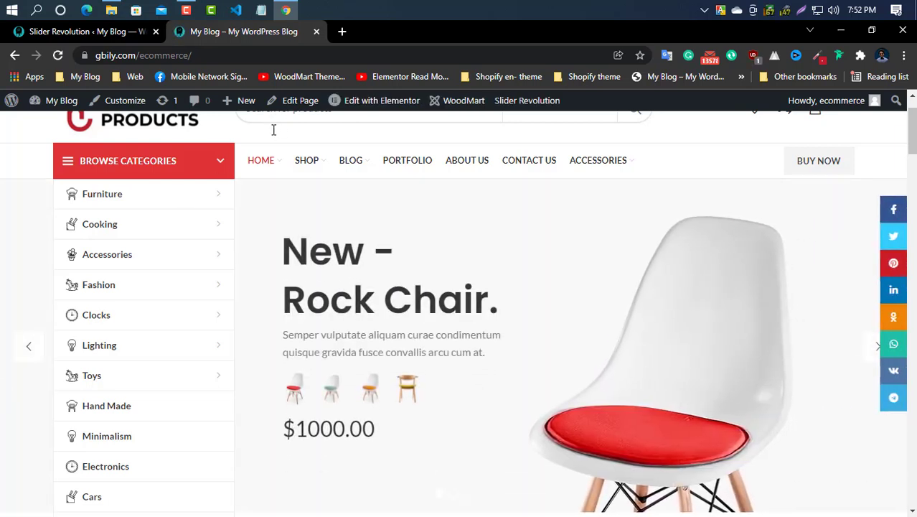
Check the homepage slider by switching through the teal, orange and yellow chair swatches and reviewing the slide on the page
{"action": "left_click", "coordinate": [334, 391]}
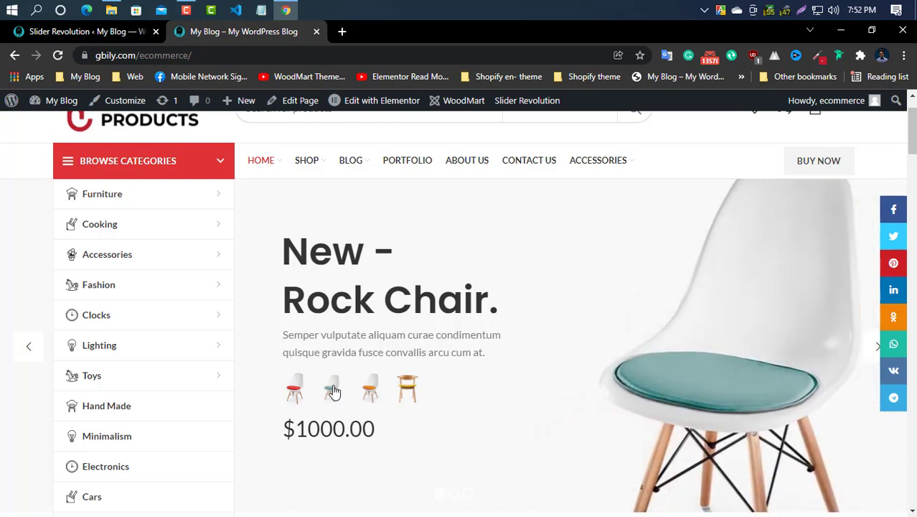
{"action": "left_click", "coordinate": [372, 388]}
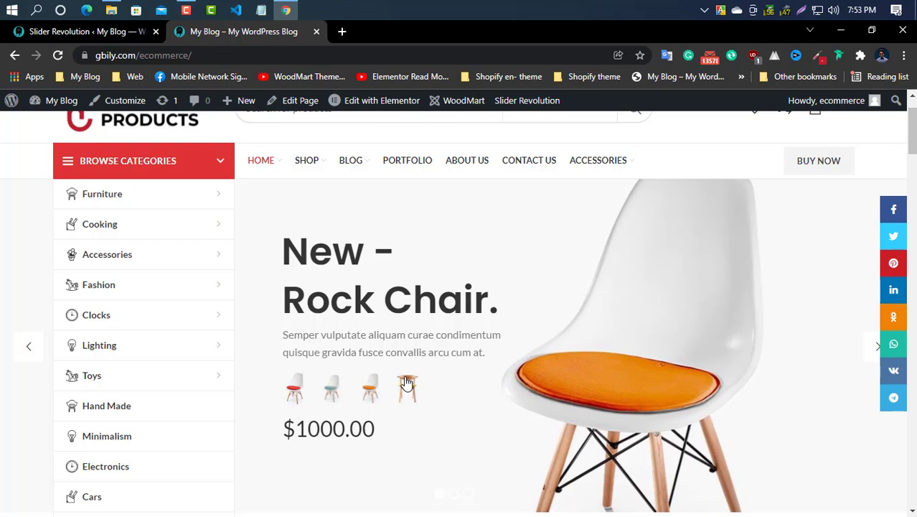
{"action": "left_click", "coordinate": [407, 384]}
{"action": "scroll", "coordinate": [681, 330], "scroll_direction": "up", "scroll_amount": 1}
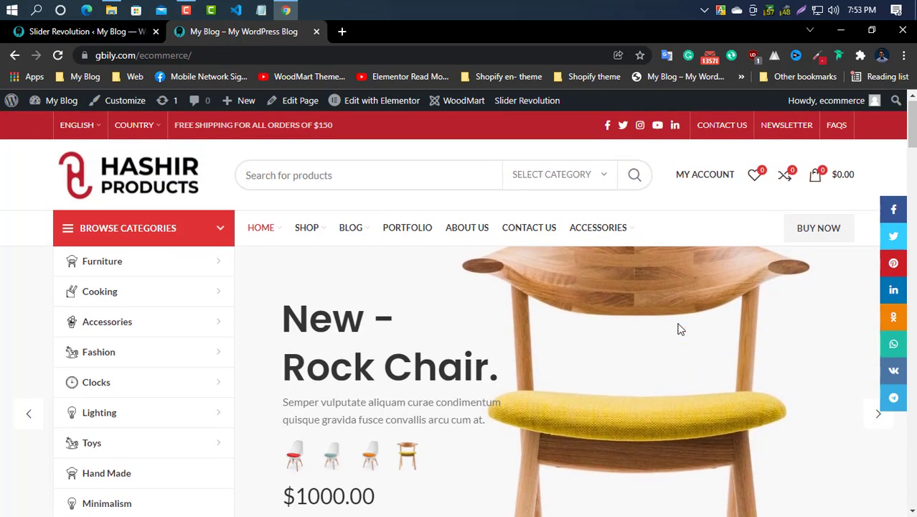
{"action": "scroll", "coordinate": [680, 328], "scroll_direction": "down", "scroll_amount": 4}
{"action": "scroll", "coordinate": [645, 224], "scroll_direction": "up", "scroll_amount": 2}
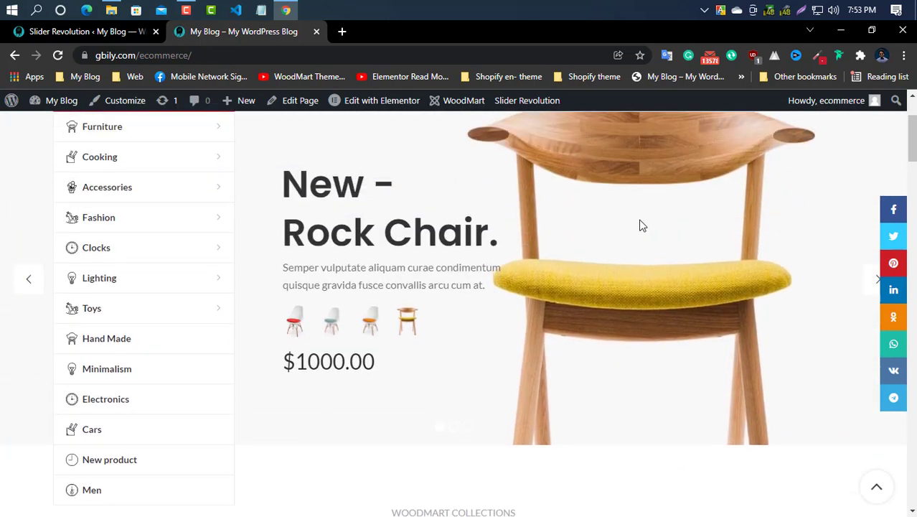
{"action": "left_click", "coordinate": [104, 33]}
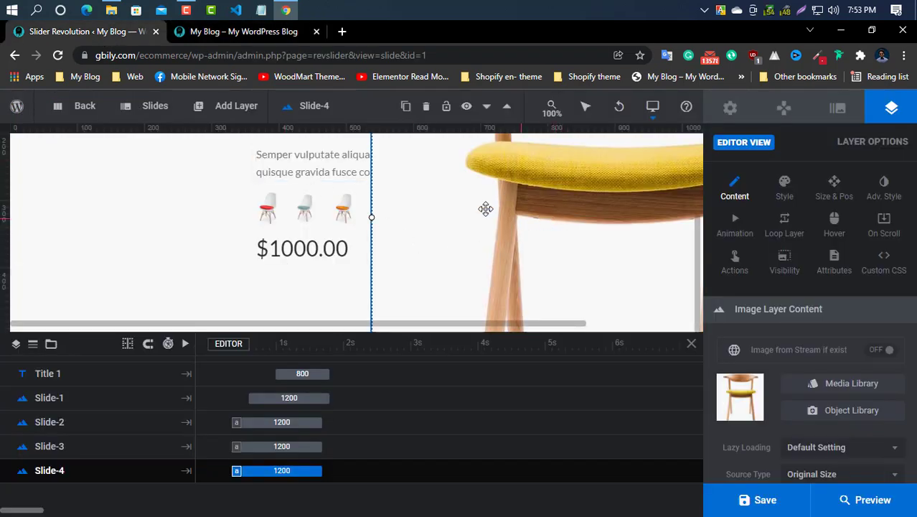
{"action": "left_click", "coordinate": [235, 29]}
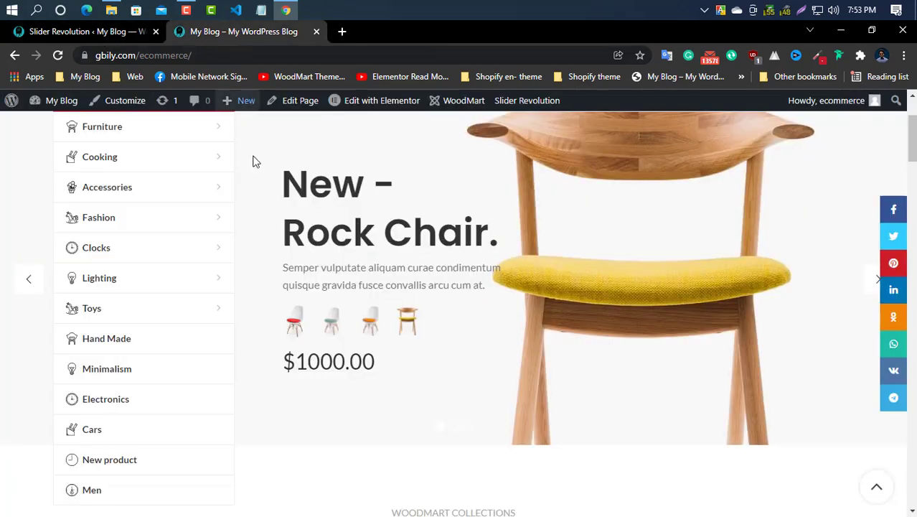
{"action": "scroll", "coordinate": [158, 227], "scroll_direction": "up", "scroll_amount": 2}
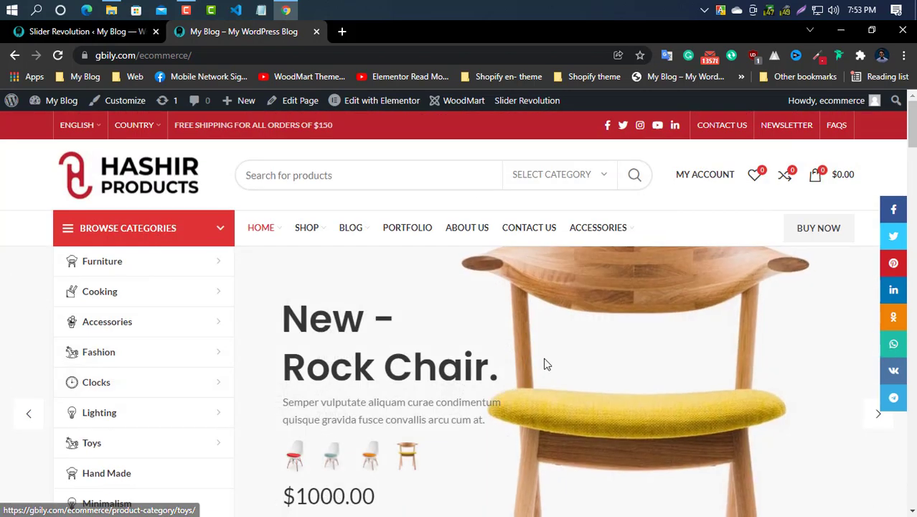
{"action": "scroll", "coordinate": [545, 364], "scroll_direction": "down", "scroll_amount": 1}
{"action": "right_click", "coordinate": [663, 311]}
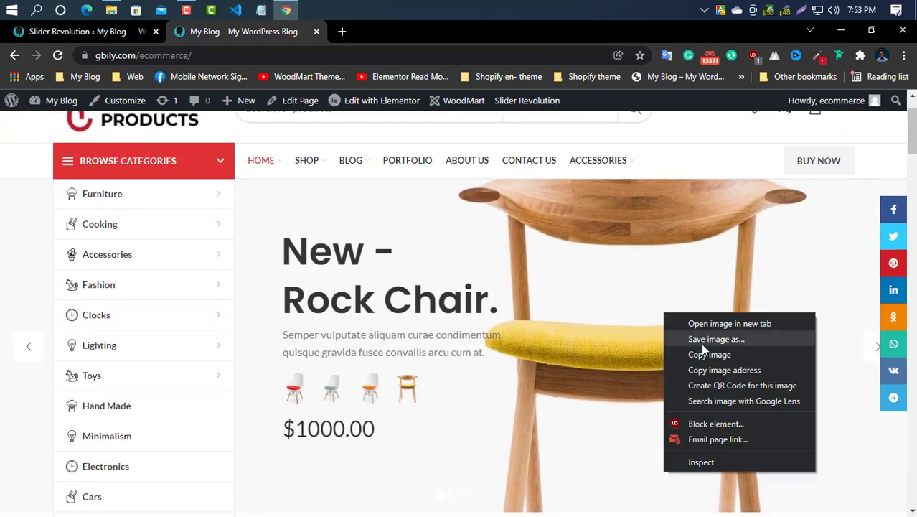
{"action": "left_click", "coordinate": [504, 262]}
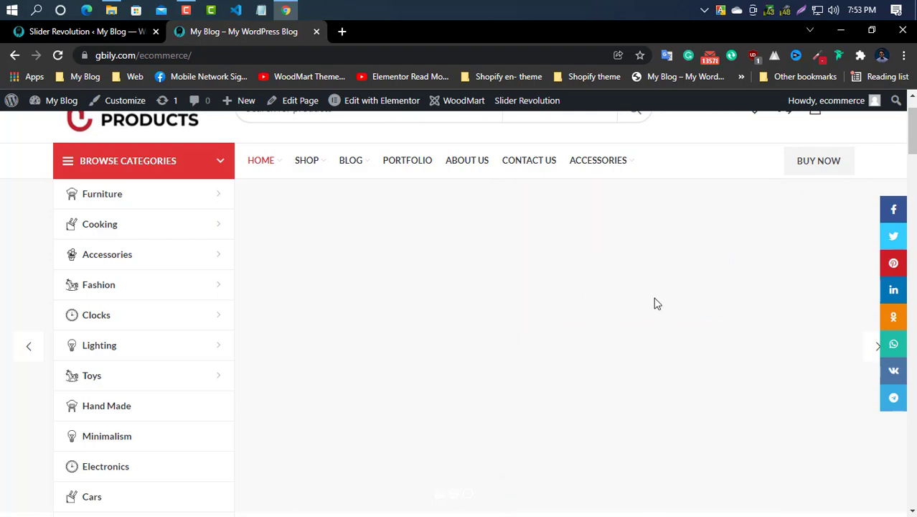
Open the WordPress admin area in a new browser tab and show the Media Library
{"action": "right_click", "coordinate": [681, 273]}
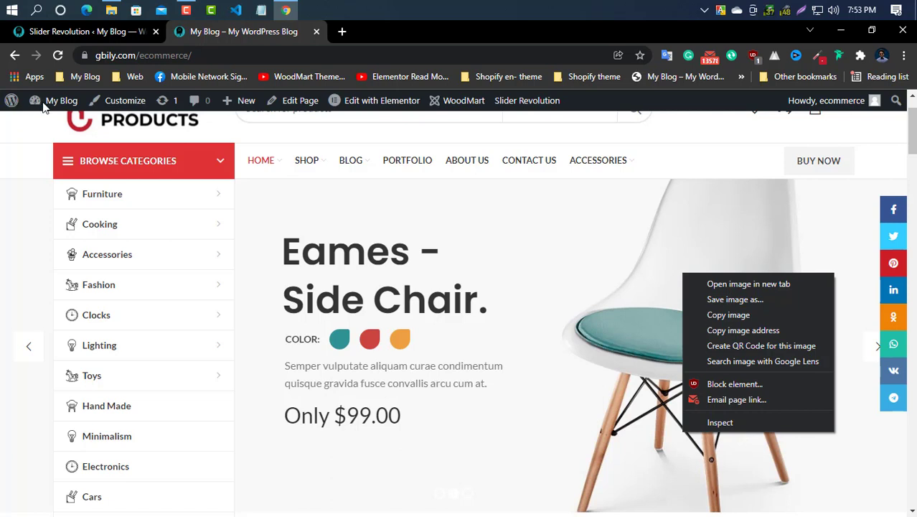
{"action": "left_click", "coordinate": [3, 207]}
{"action": "right_click", "coordinate": [11, 101]}
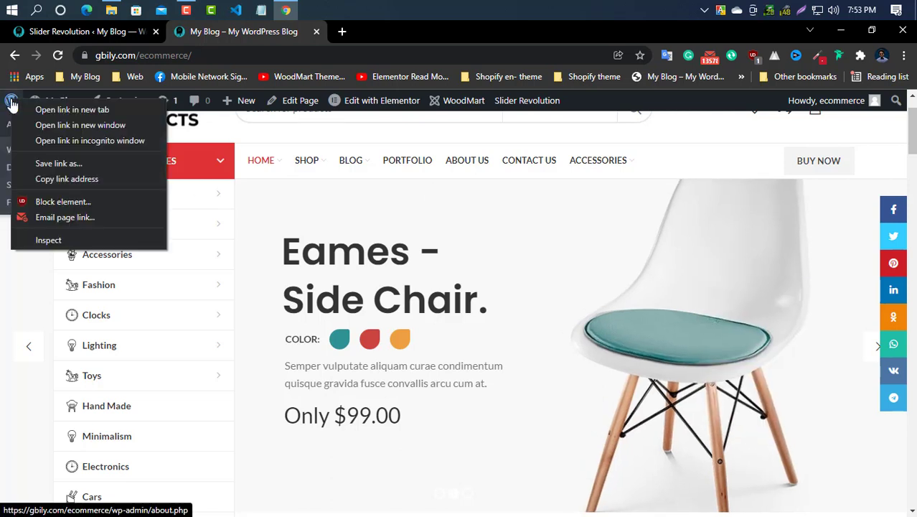
{"action": "left_click", "coordinate": [65, 111]}
{"action": "left_click", "coordinate": [381, 29]}
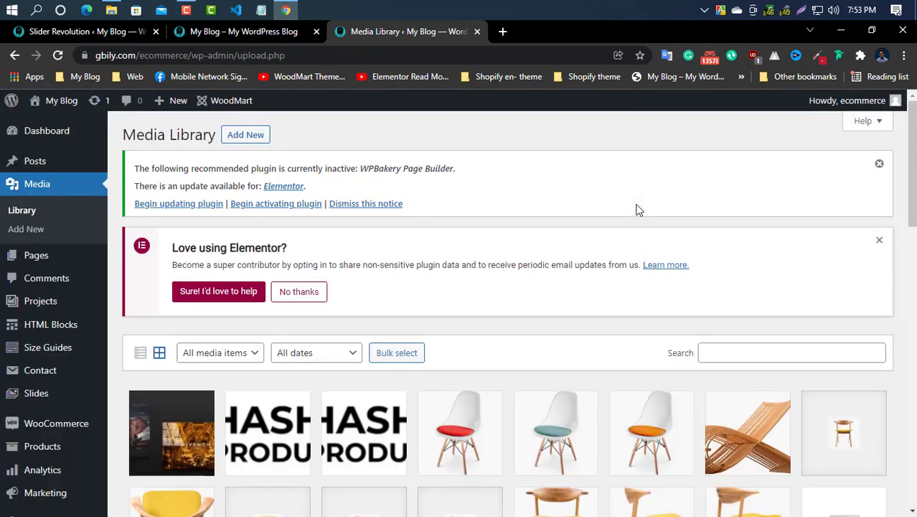
Browse the Media Library and check the attachment details of the red-seat chair image slider-main-demo-2-11.jpg, including its dimensions
{"action": "scroll", "coordinate": [340, 365], "scroll_direction": "down", "scroll_amount": 15}
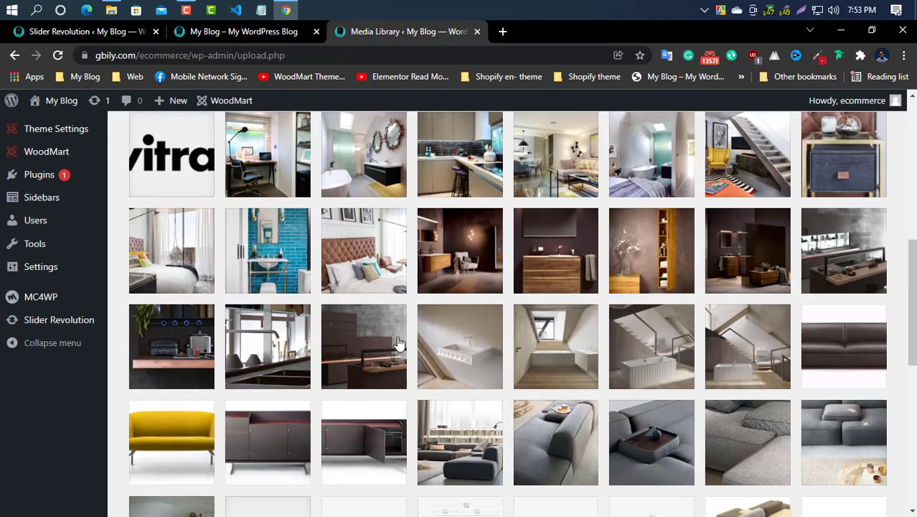
{"action": "scroll", "coordinate": [404, 346], "scroll_direction": "up", "scroll_amount": 15}
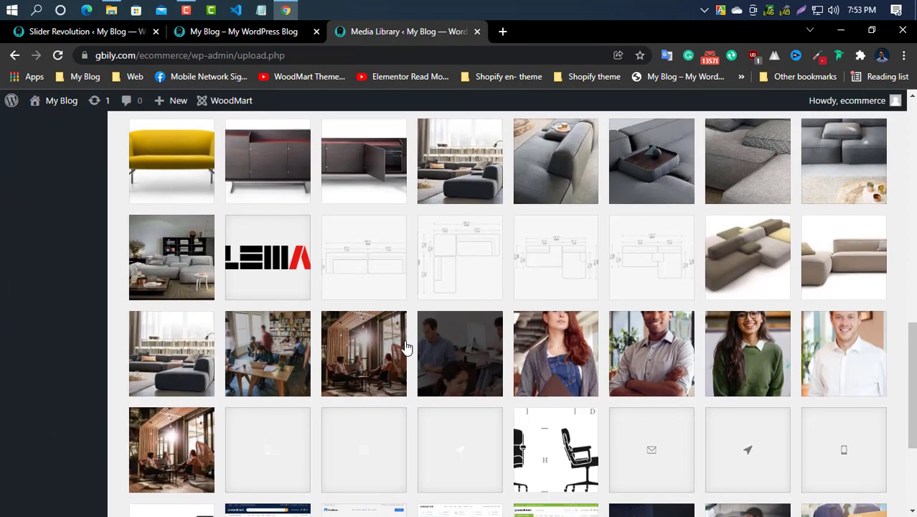
{"action": "scroll", "coordinate": [405, 349], "scroll_direction": "down", "scroll_amount": 3}
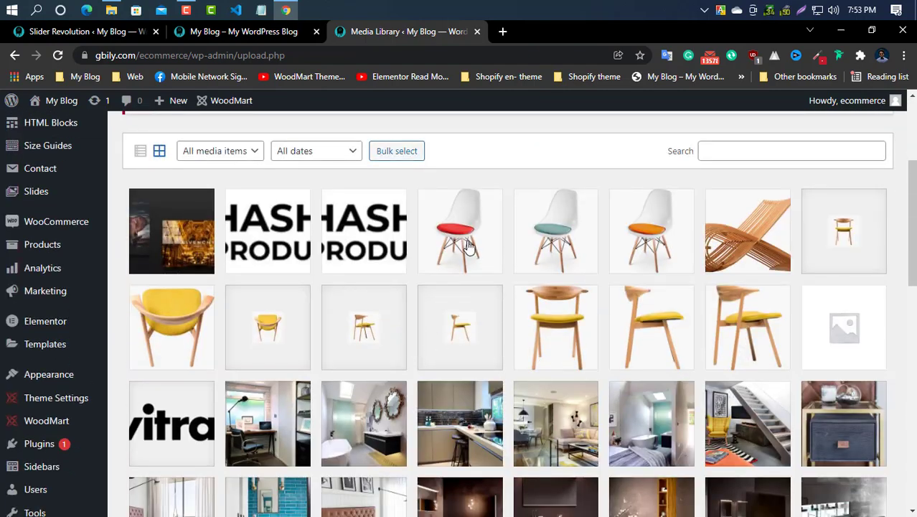
{"action": "left_click", "coordinate": [465, 243]}
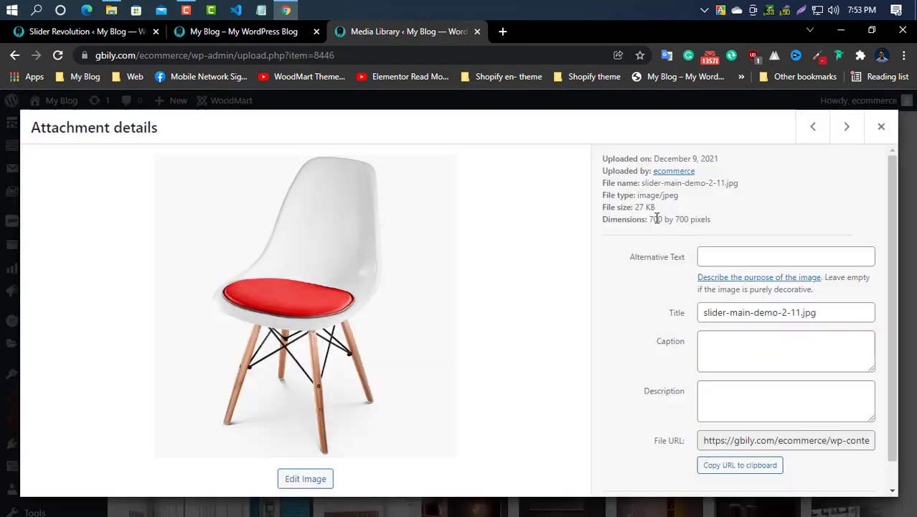
{"action": "left_click", "coordinate": [877, 142]}
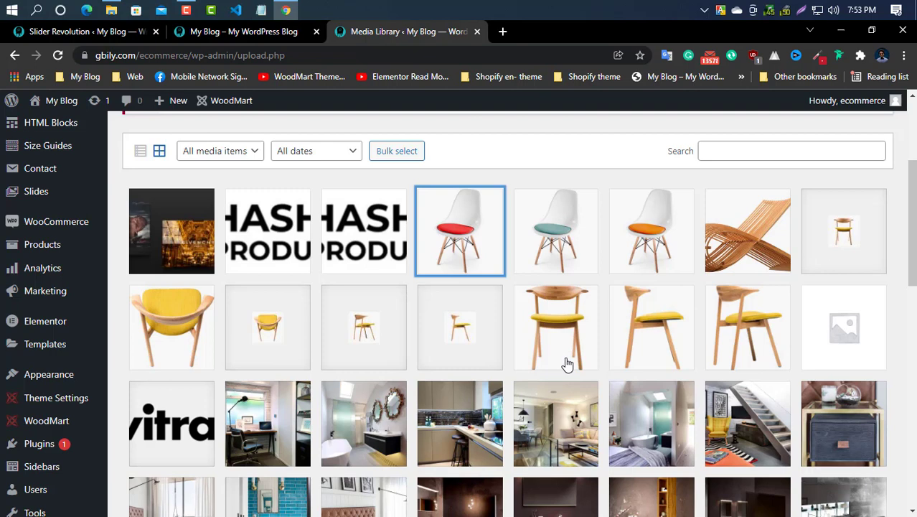
Return to the Slider Revolution editor tab and open #2 Slide for editing
{"action": "left_click", "coordinate": [249, 34]}
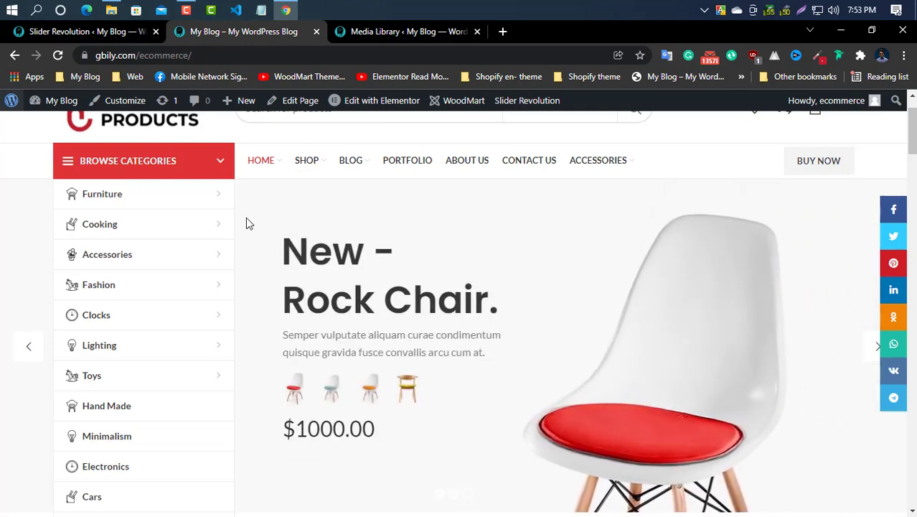
{"action": "left_click", "coordinate": [110, 32]}
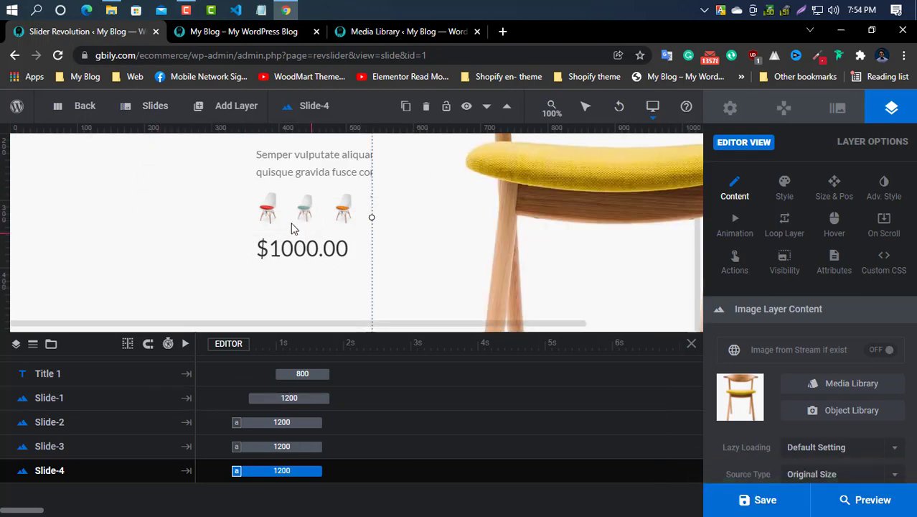
{"action": "mouse_move", "coordinate": [202, 113]}
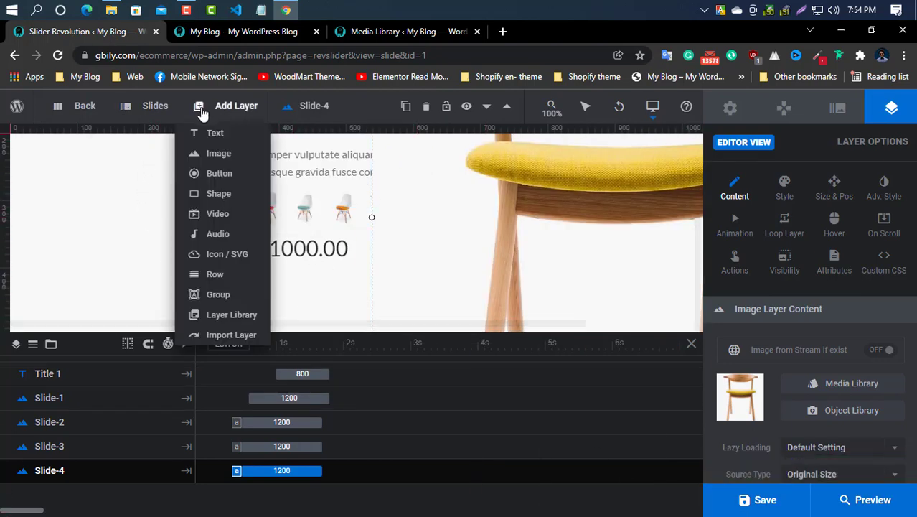
{"action": "mouse_move", "coordinate": [154, 106]}
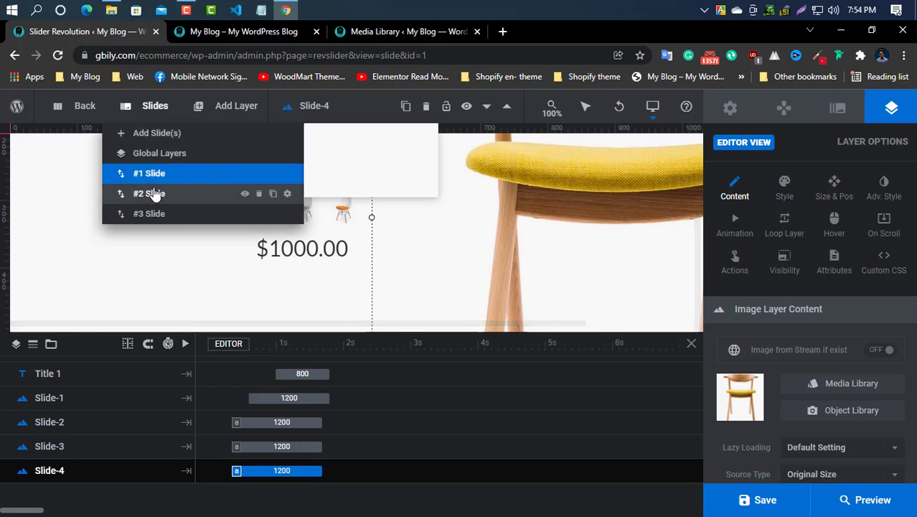
{"action": "left_click", "coordinate": [153, 194]}
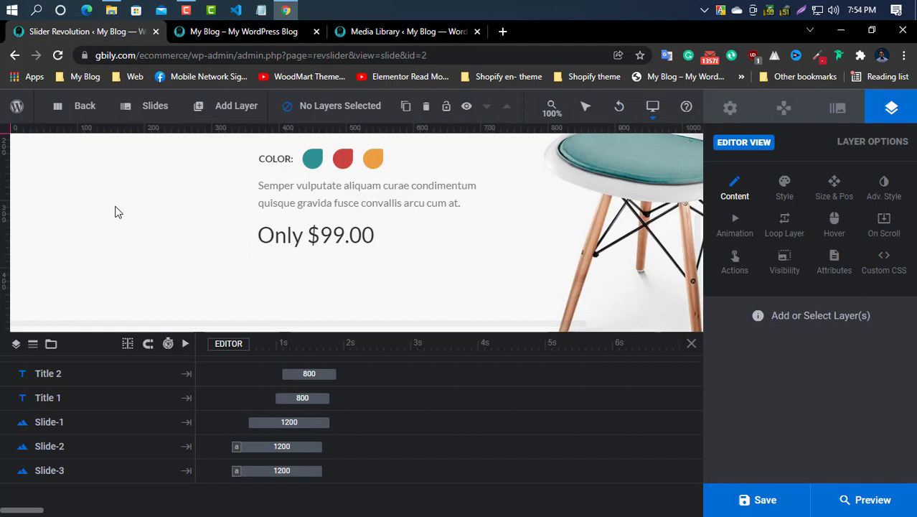
Examine the editable text of the "Eames -" and "Side Chair." title layers on the second slide
{"action": "scroll", "coordinate": [582, 226], "scroll_direction": "up", "scroll_amount": 1}
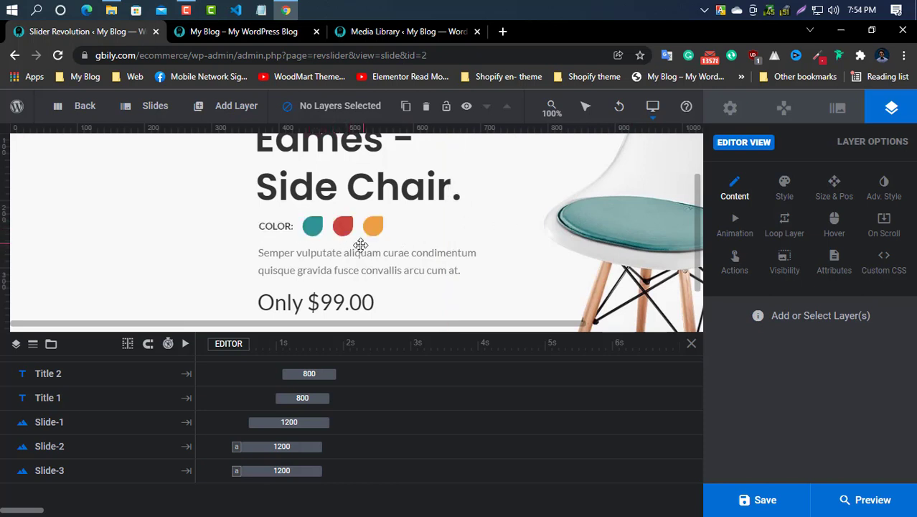
{"action": "scroll", "coordinate": [390, 188], "scroll_direction": "up", "scroll_amount": 1}
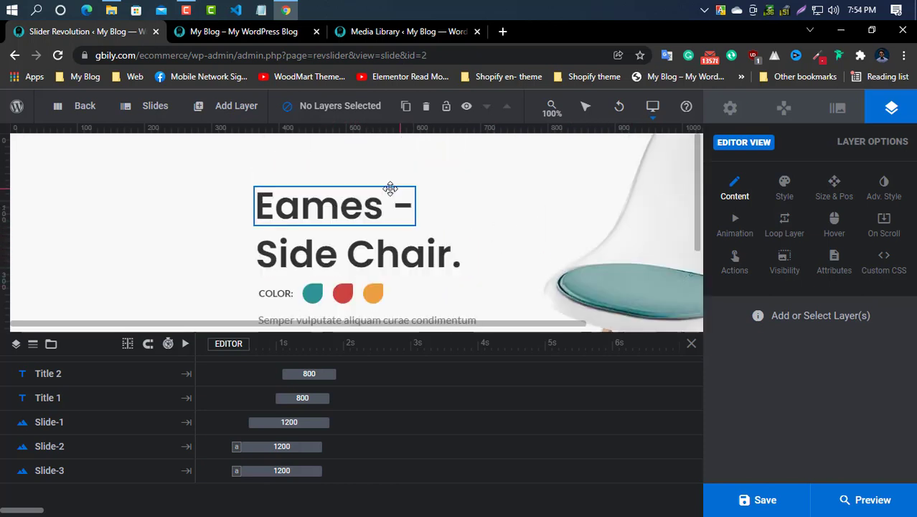
{"action": "left_click", "coordinate": [369, 207]}
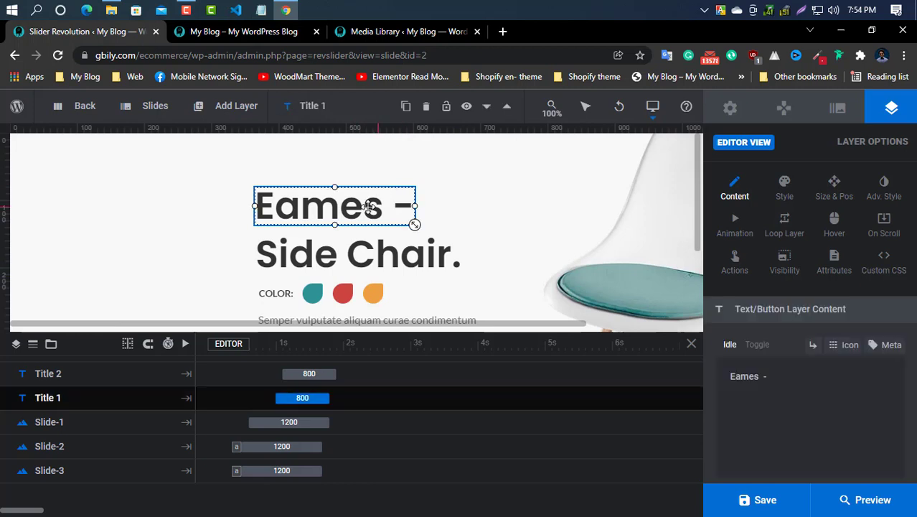
{"action": "triple_click", "coordinate": [757, 379]}
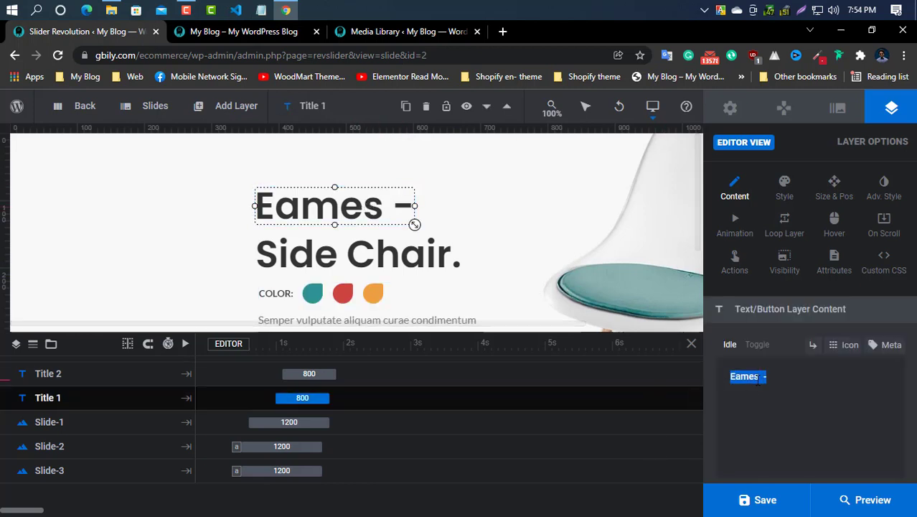
{"action": "left_click", "coordinate": [359, 266]}
{"action": "double_click", "coordinate": [739, 377]}
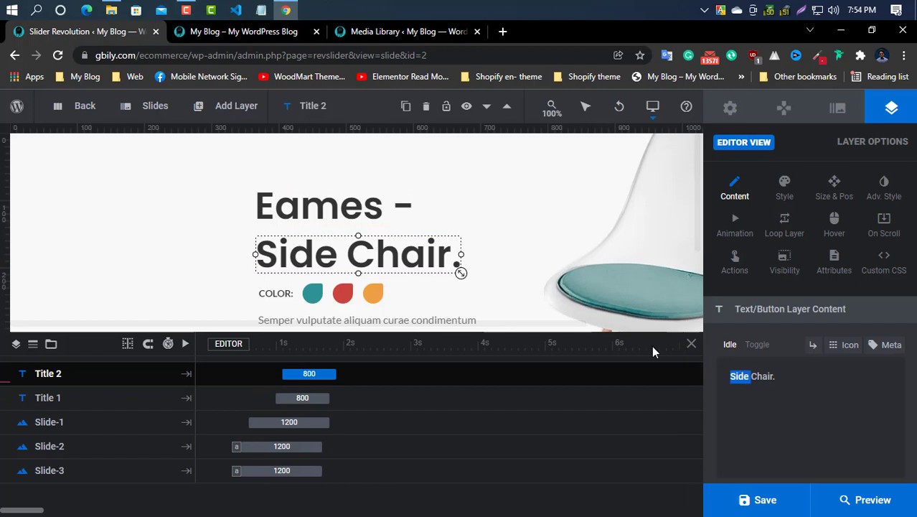
Select the Swath Group on the second slide and review the HTML wrapping tag options of its orange shape
{"action": "scroll", "coordinate": [372, 237], "scroll_direction": "down", "scroll_amount": 1}
{"action": "left_click", "coordinate": [319, 230]}
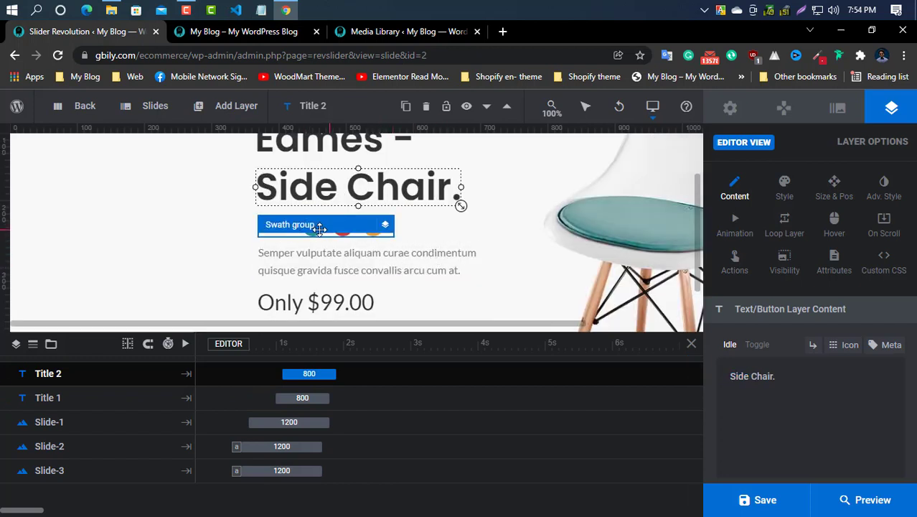
{"action": "left_click", "coordinate": [320, 230]}
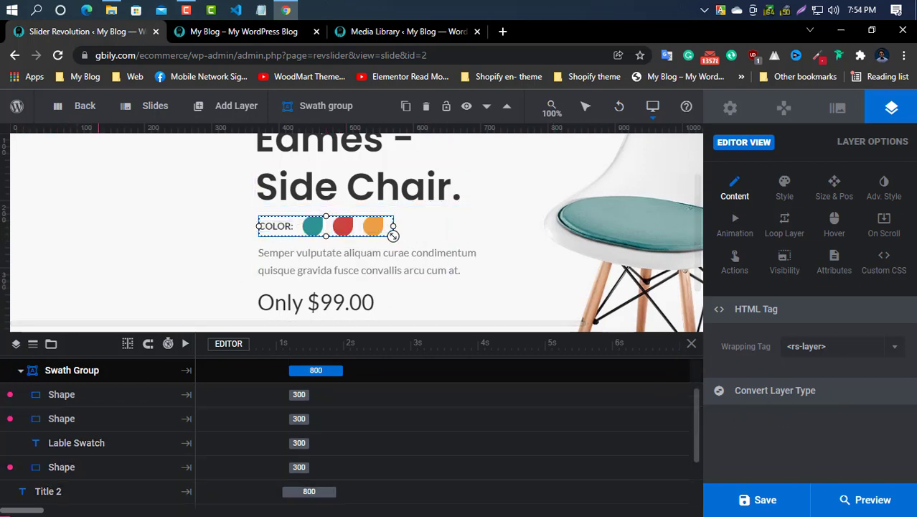
{"action": "left_click", "coordinate": [73, 402]}
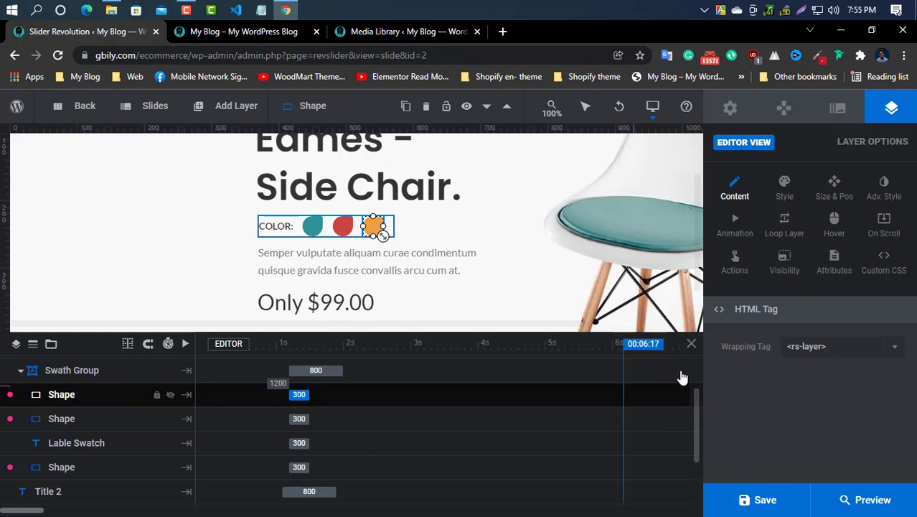
{"action": "left_click", "coordinate": [829, 350]}
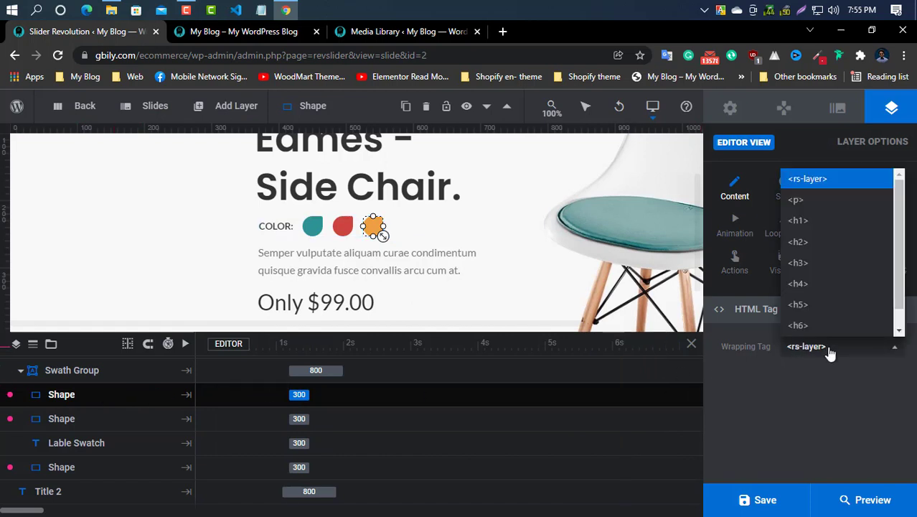
{"action": "scroll", "coordinate": [832, 231], "scroll_direction": "down", "scroll_amount": 1}
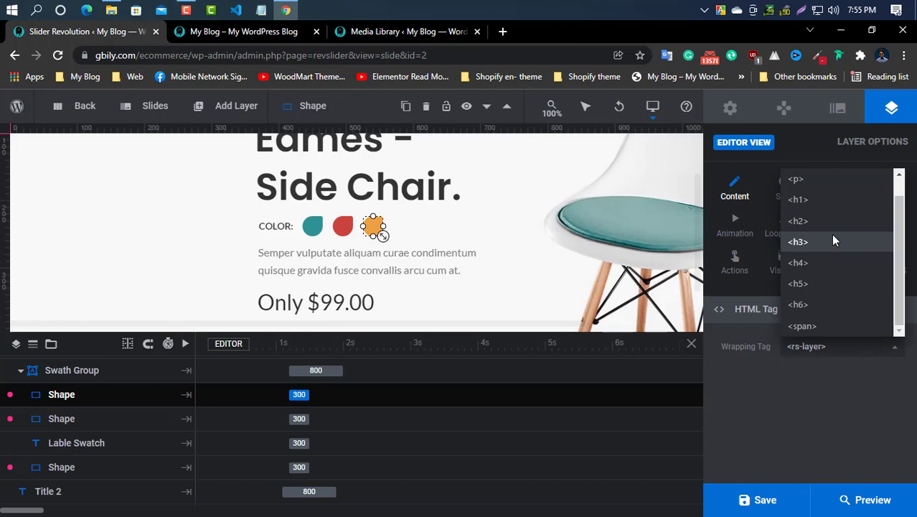
{"action": "left_click", "coordinate": [786, 401]}
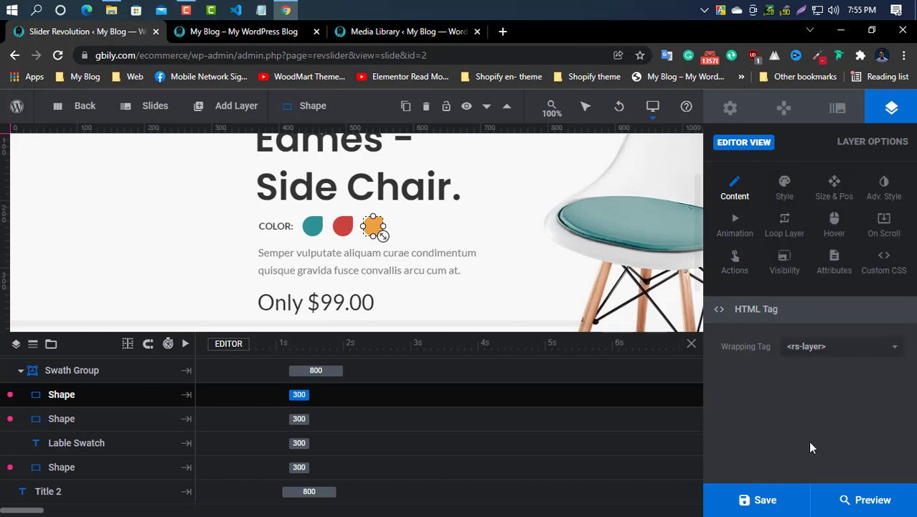
Try the <p> wrapping tag on the red swatch shape and set it to <h1>
{"action": "left_click", "coordinate": [74, 424]}
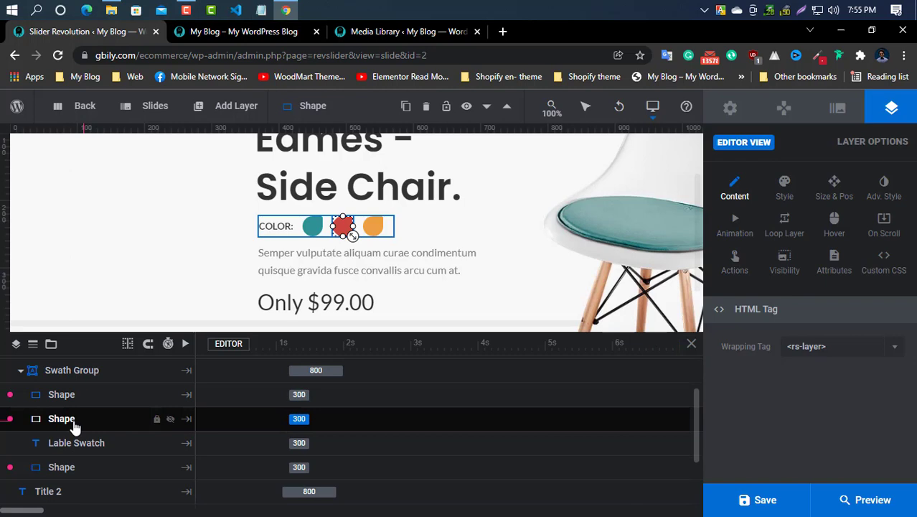
{"action": "left_click", "coordinate": [817, 348]}
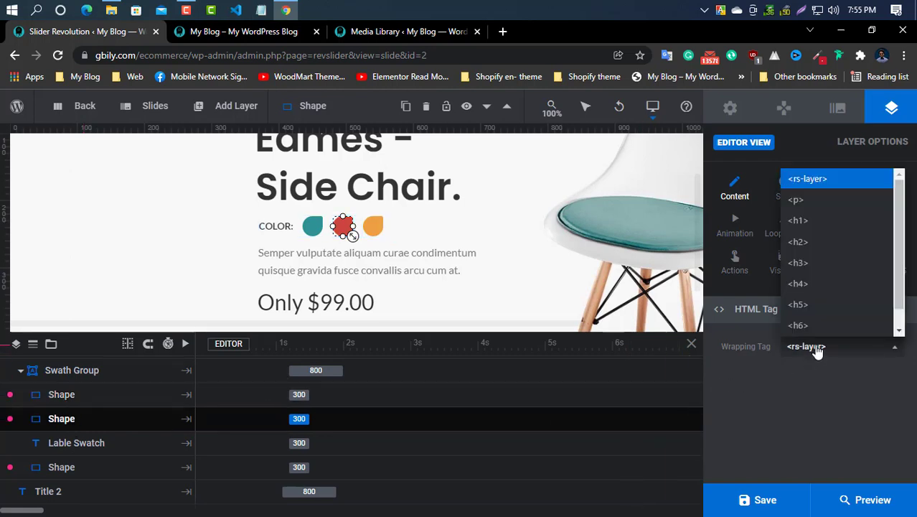
{"action": "left_click", "coordinate": [807, 201]}
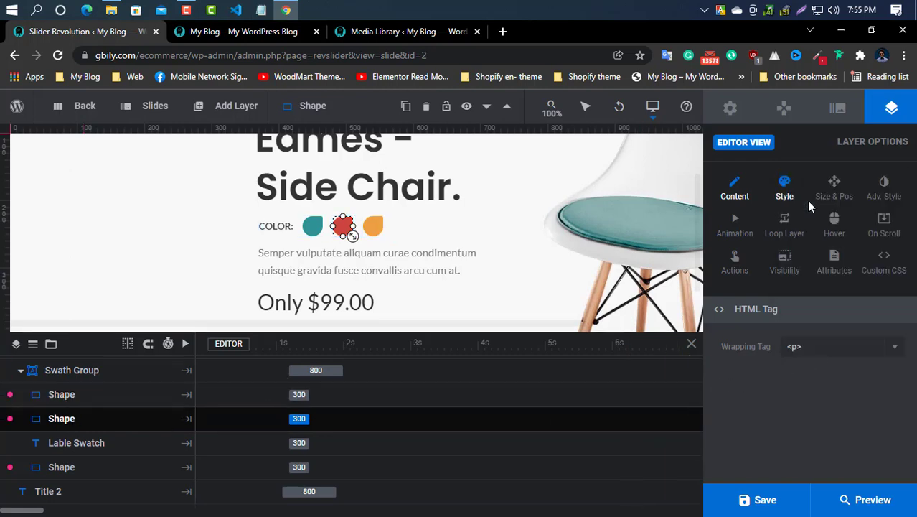
{"action": "left_click", "coordinate": [805, 350]}
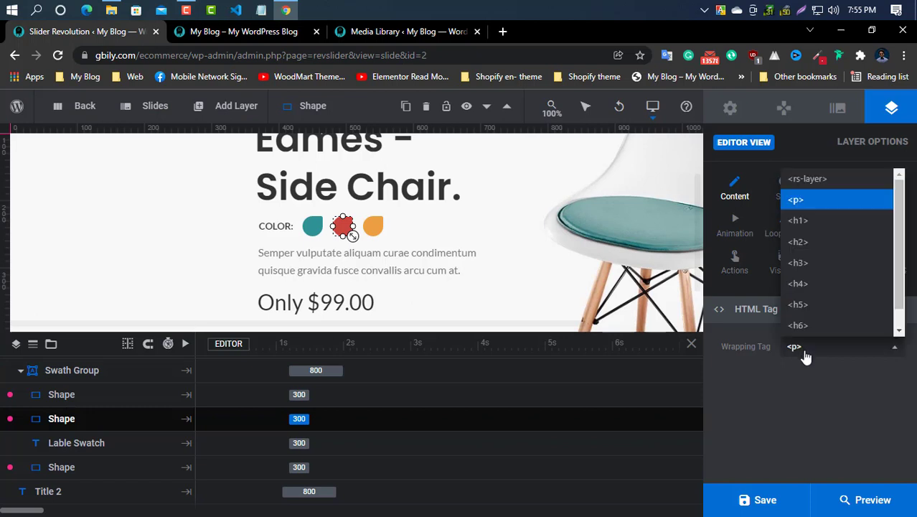
{"action": "left_click", "coordinate": [802, 222]}
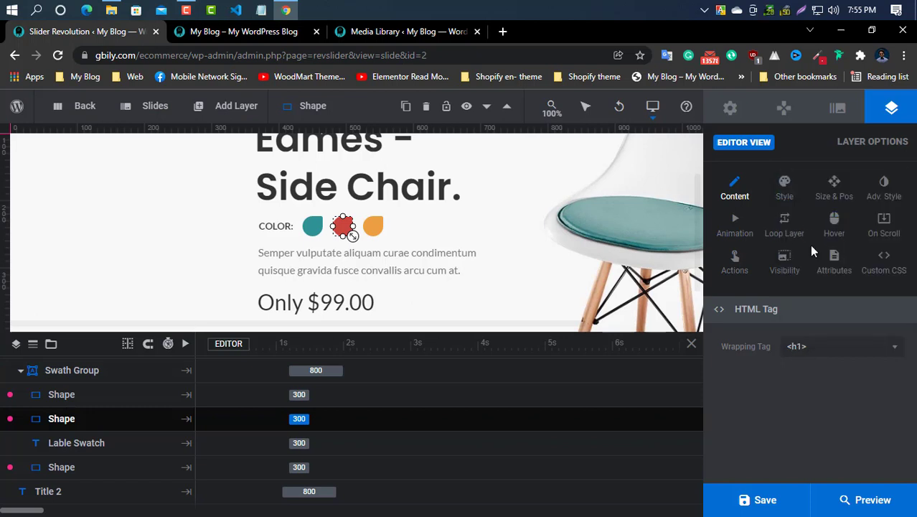
{"action": "left_click", "coordinate": [799, 351]}
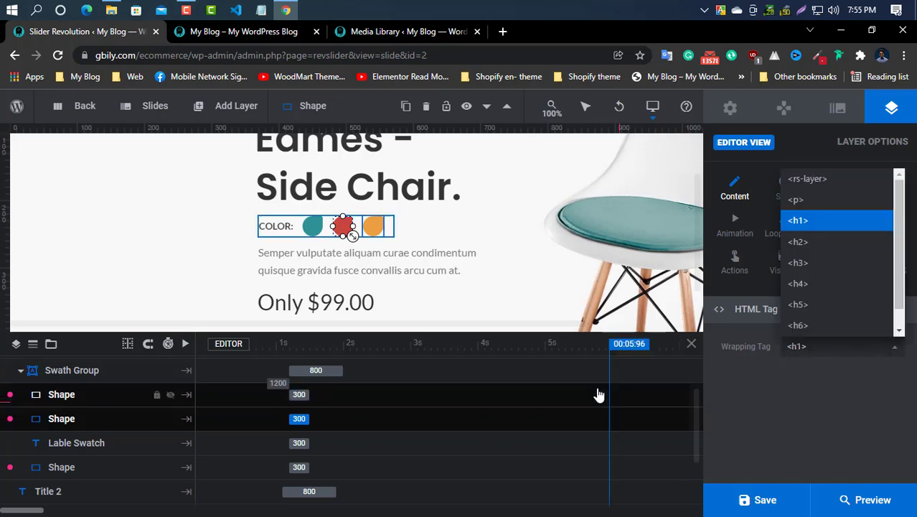
Check the content options of the Swath Group and its orange shape on the second slide
{"action": "scroll", "coordinate": [57, 410], "scroll_direction": "up", "scroll_amount": 2}
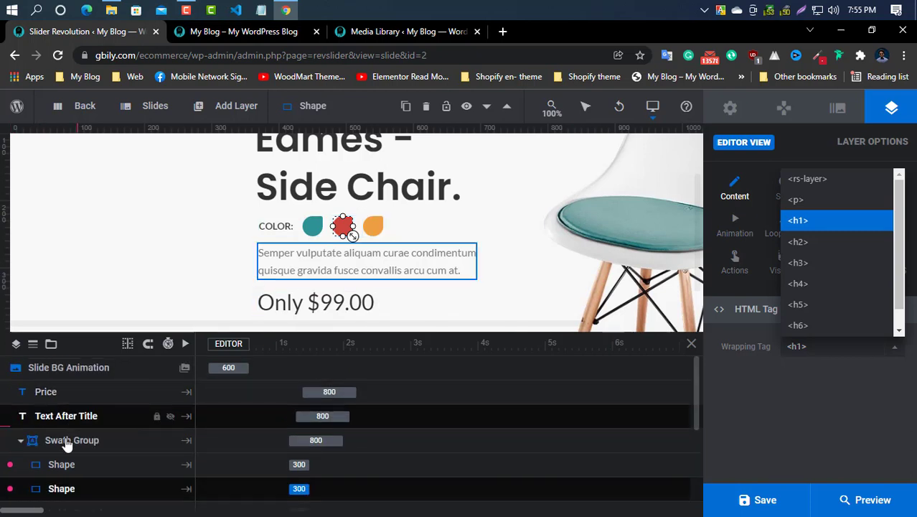
{"action": "scroll", "coordinate": [71, 470], "scroll_direction": "down", "scroll_amount": 2}
{"action": "scroll", "coordinate": [70, 470], "scroll_direction": "up", "scroll_amount": 2}
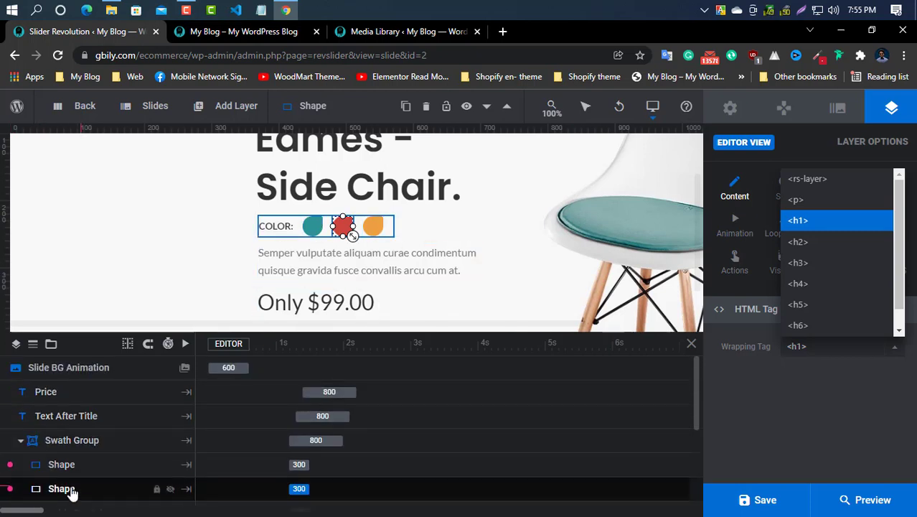
{"action": "left_click", "coordinate": [79, 443]}
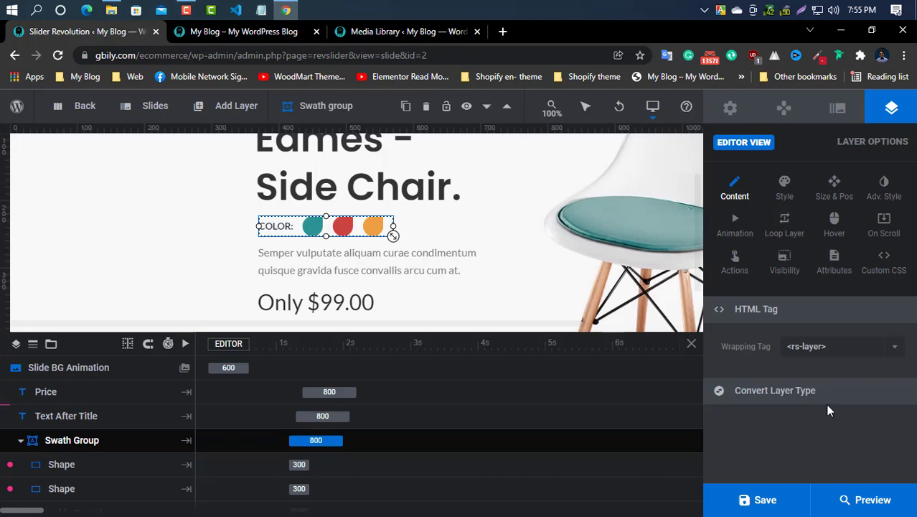
{"action": "left_click", "coordinate": [63, 467]}
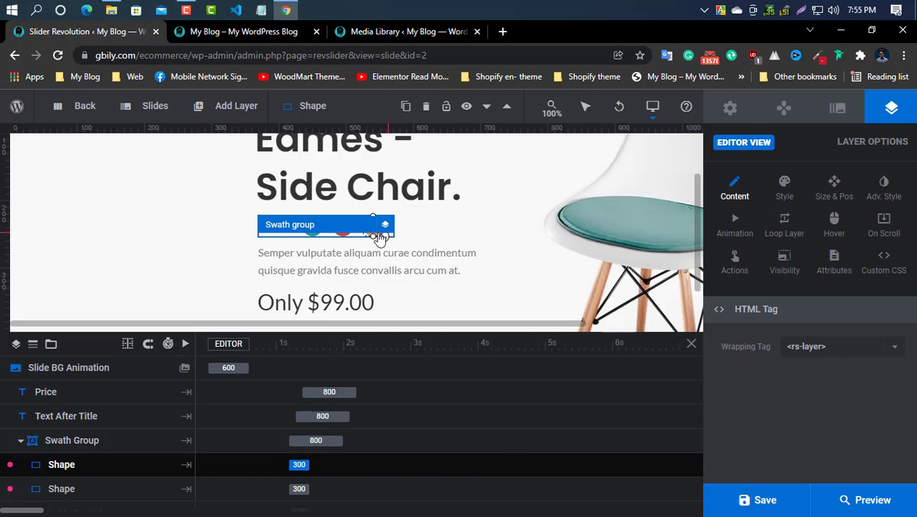
{"action": "left_click", "coordinate": [374, 228]}
{"action": "left_click", "coordinate": [374, 228]}
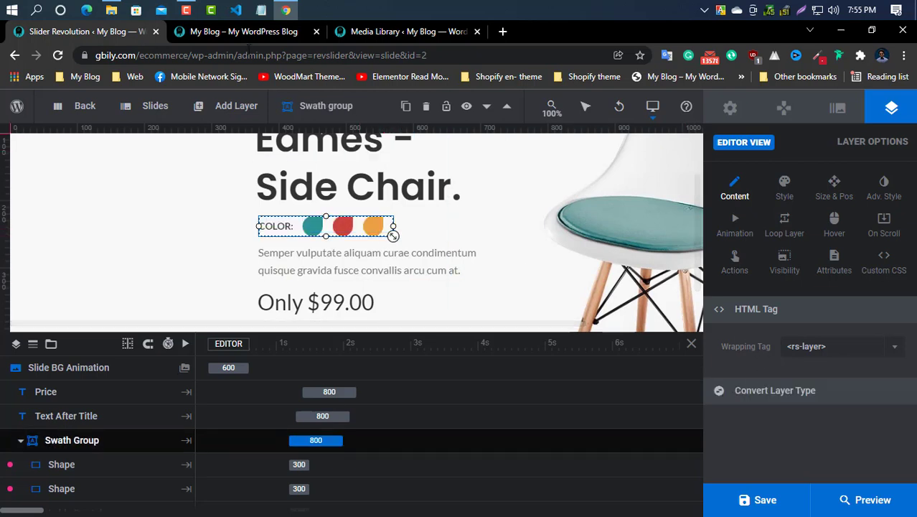
{"action": "left_click", "coordinate": [186, 10]}
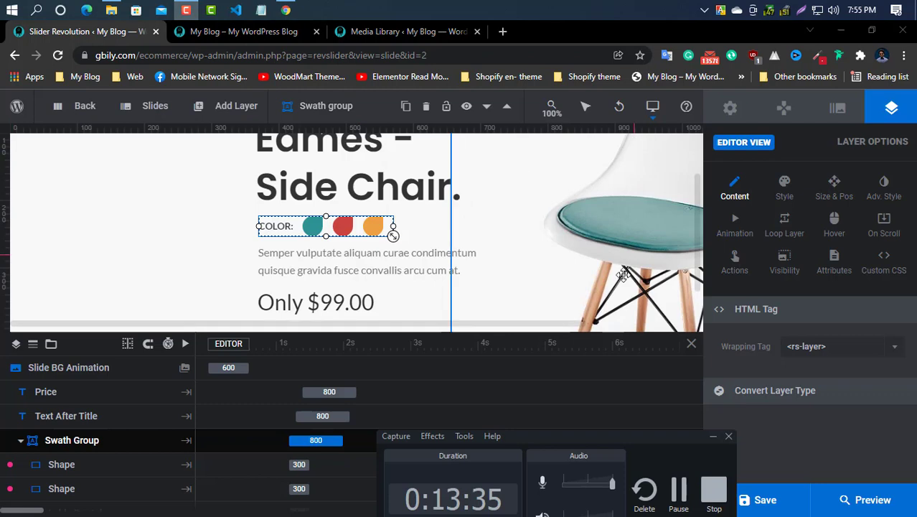
{"action": "left_click", "coordinate": [678, 490]}
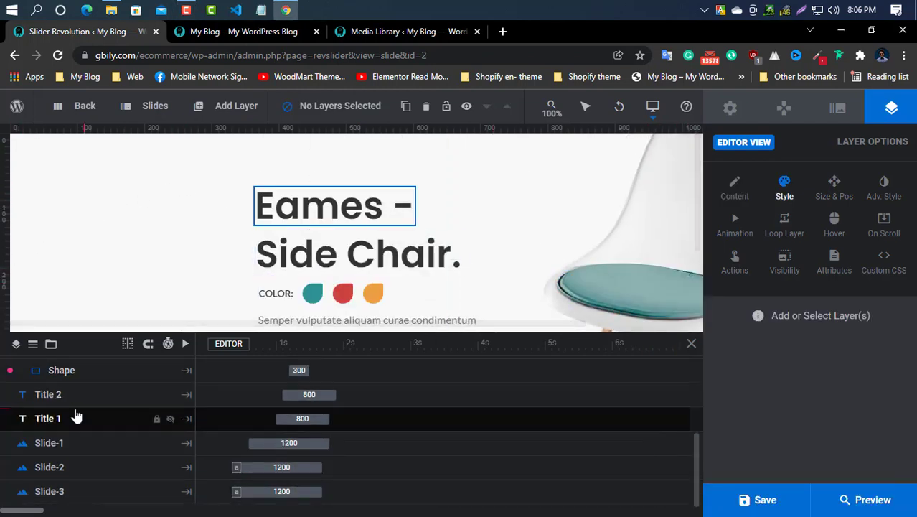
Select the orange shape in the Swath Group on the second slide and check its style and content options
{"action": "scroll", "coordinate": [79, 417], "scroll_direction": "up", "scroll_amount": 2}
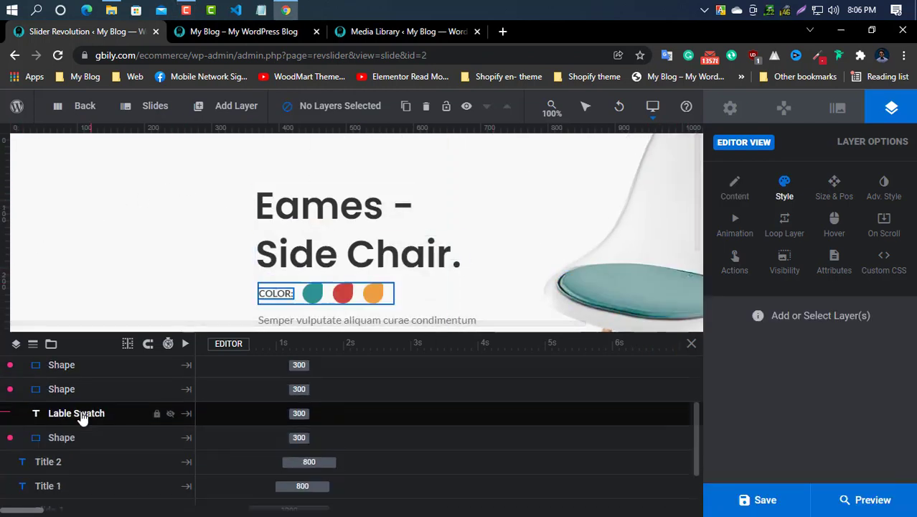
{"action": "scroll", "coordinate": [83, 418], "scroll_direction": "up", "scroll_amount": 2}
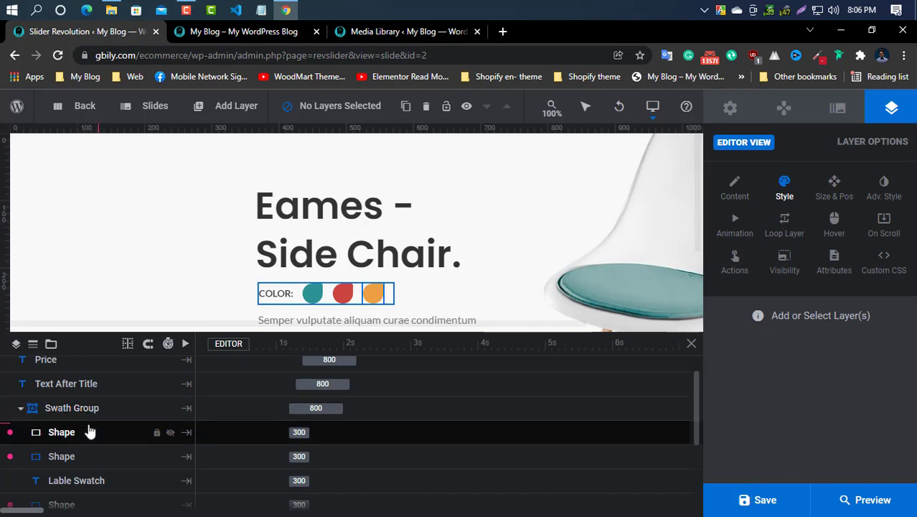
{"action": "left_click", "coordinate": [90, 440]}
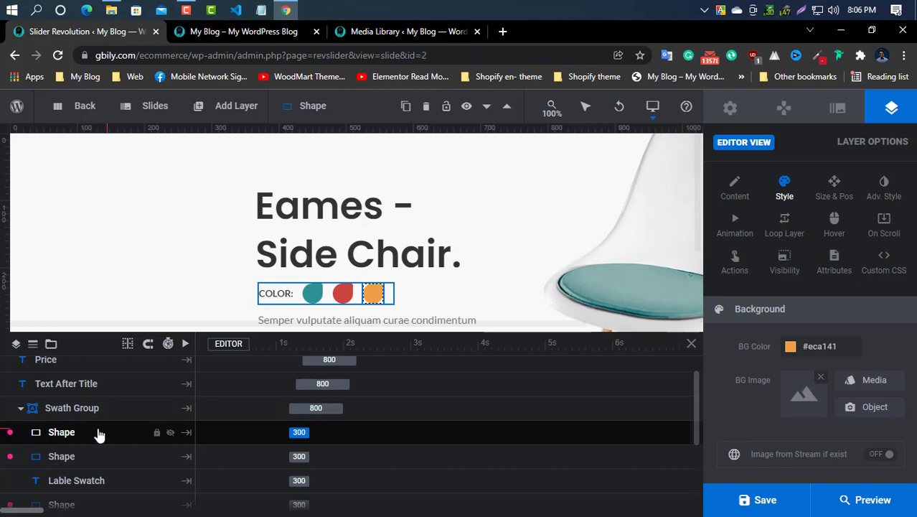
{"action": "left_click", "coordinate": [734, 193]}
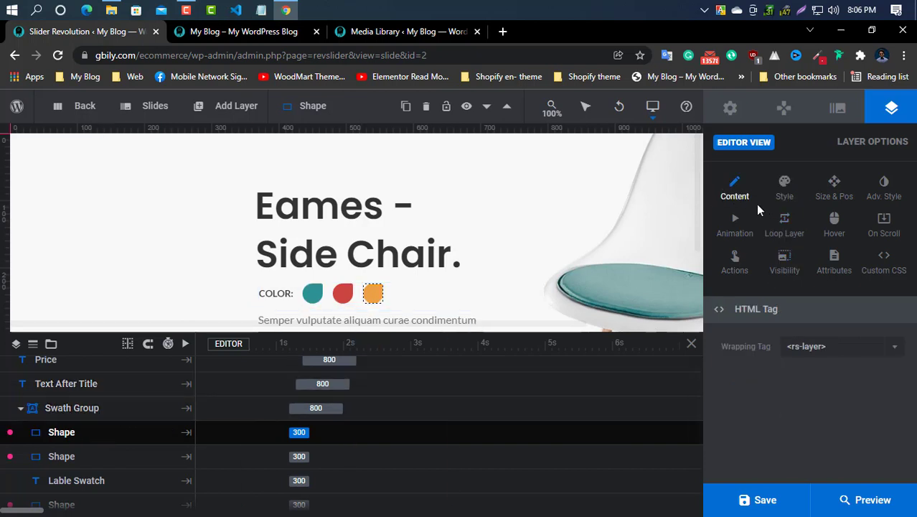
Set the background color of the teal swatch shape on the second slide to the green preset #4cd964
{"action": "left_click", "coordinate": [312, 298]}
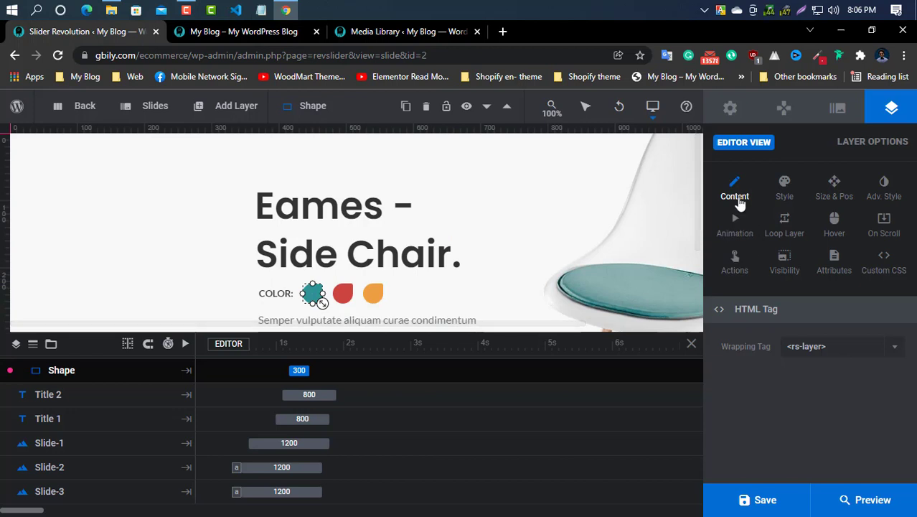
{"action": "left_click", "coordinate": [786, 192]}
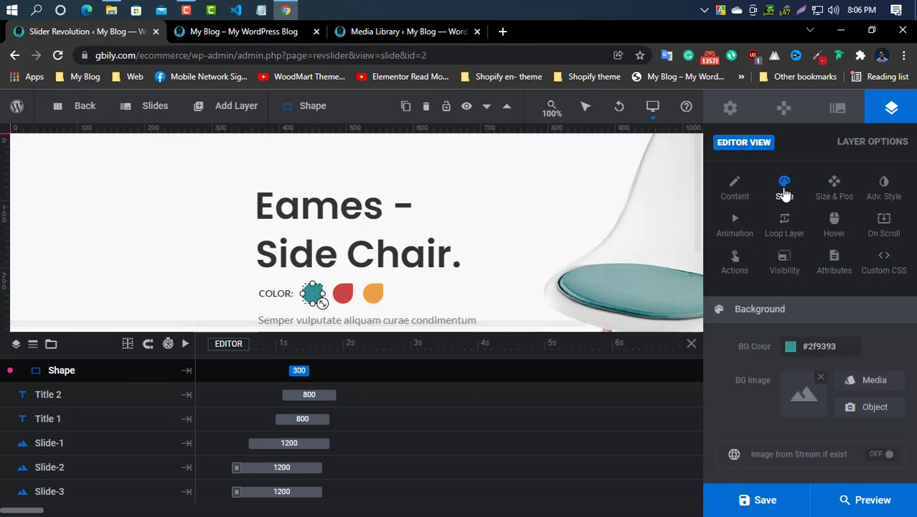
{"action": "left_click", "coordinate": [791, 348]}
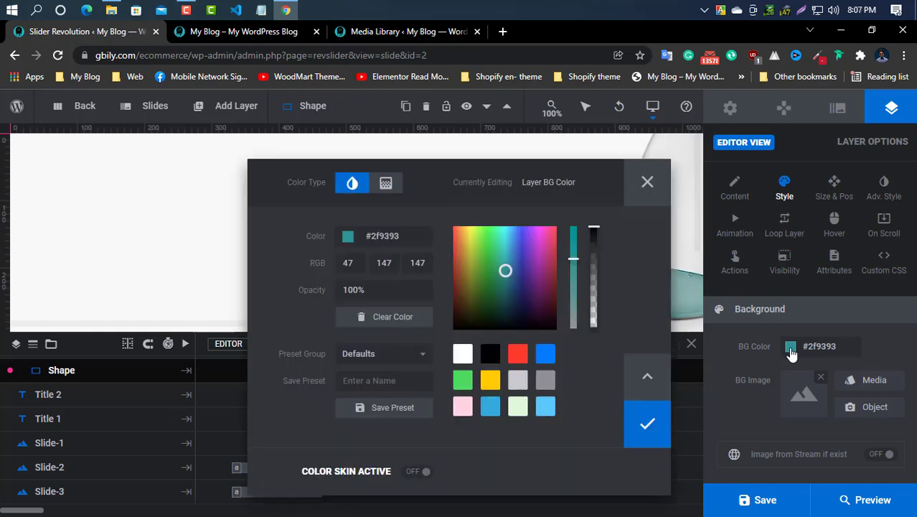
{"action": "left_click", "coordinate": [463, 386]}
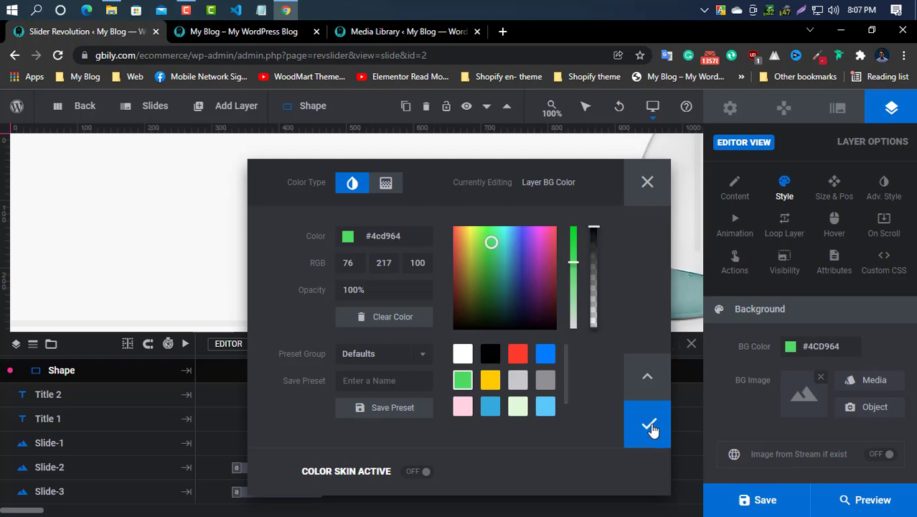
{"action": "left_click", "coordinate": [648, 424]}
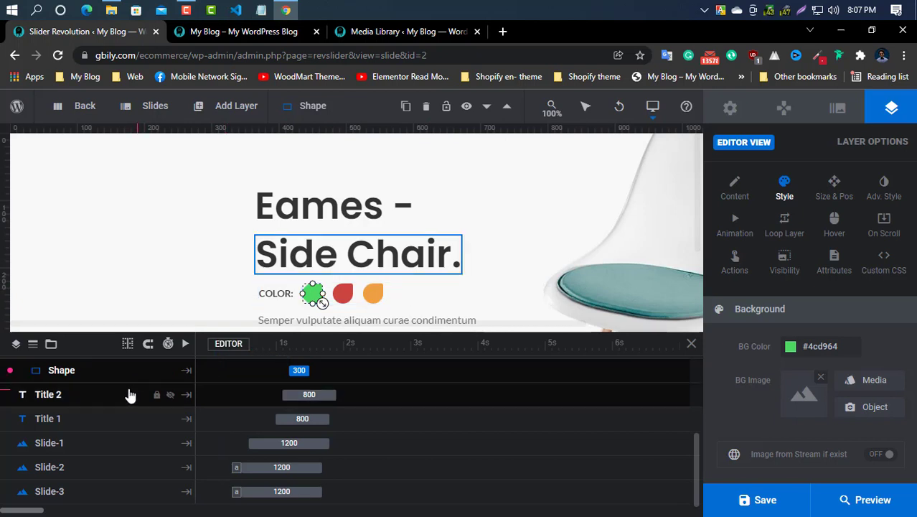
Select the Slide-1 image layer of the second slide and show its image content options
{"action": "scroll", "coordinate": [112, 379], "scroll_direction": "down", "scroll_amount": 1}
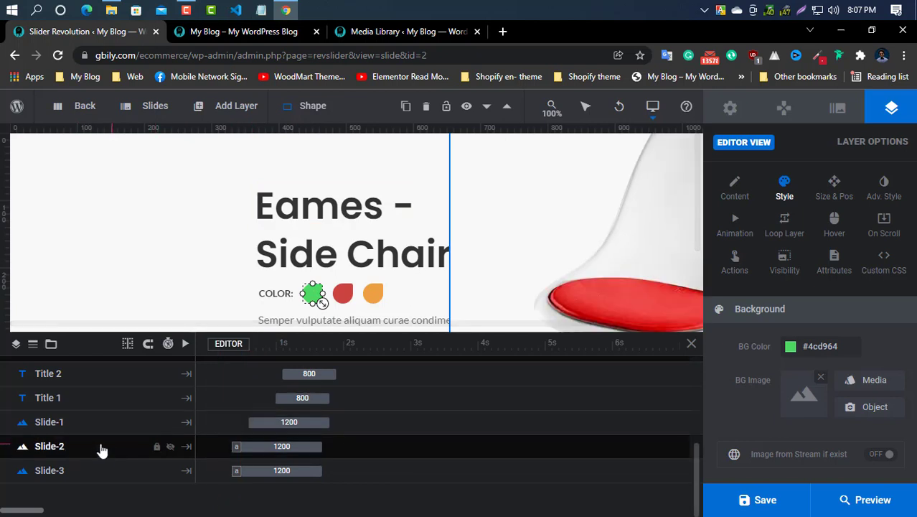
{"action": "scroll", "coordinate": [121, 406], "scroll_direction": "up", "scroll_amount": 8}
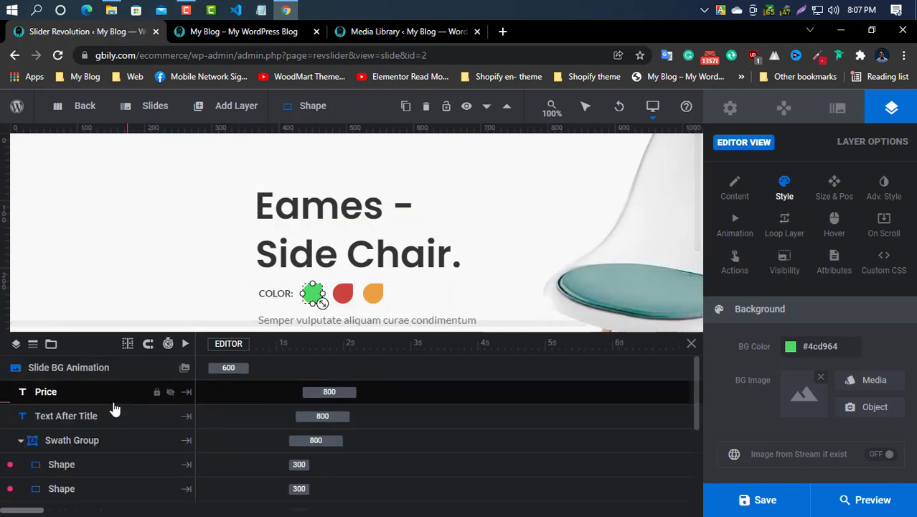
{"action": "scroll", "coordinate": [82, 427], "scroll_direction": "down", "scroll_amount": 3}
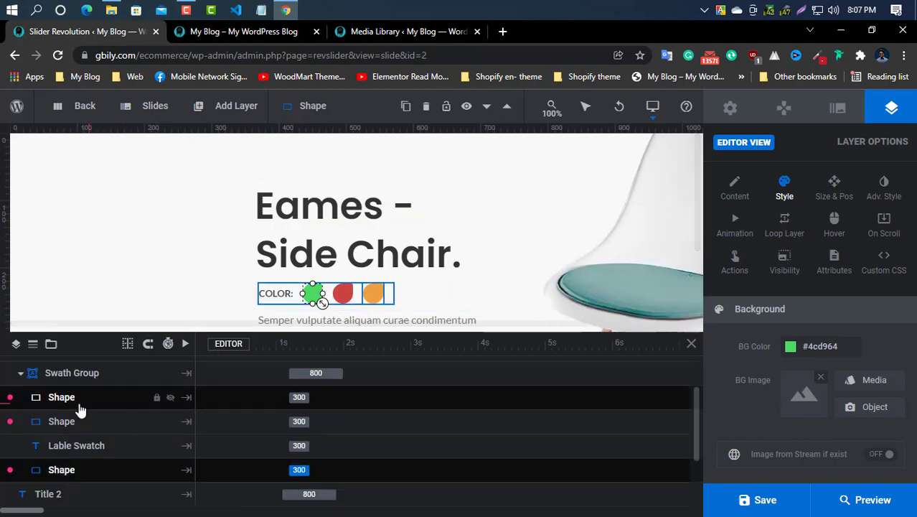
{"action": "scroll", "coordinate": [69, 424], "scroll_direction": "down", "scroll_amount": 5}
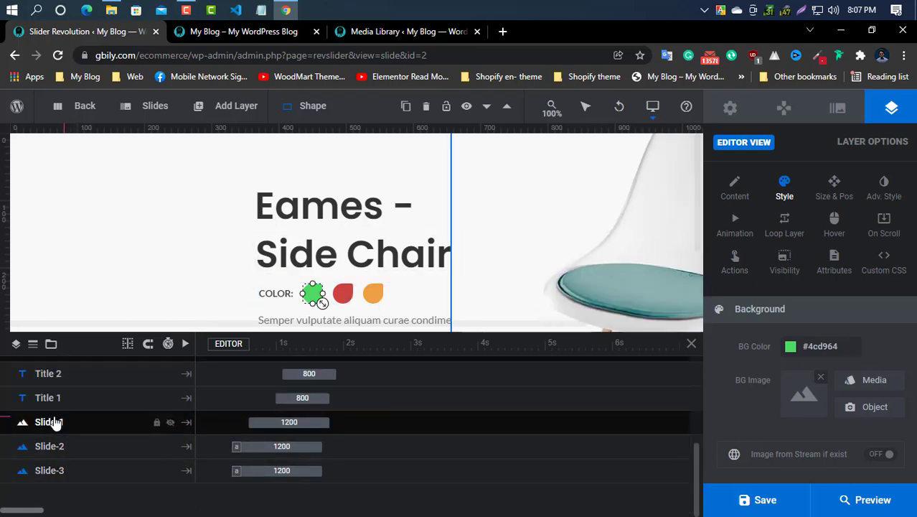
{"action": "left_click", "coordinate": [72, 424]}
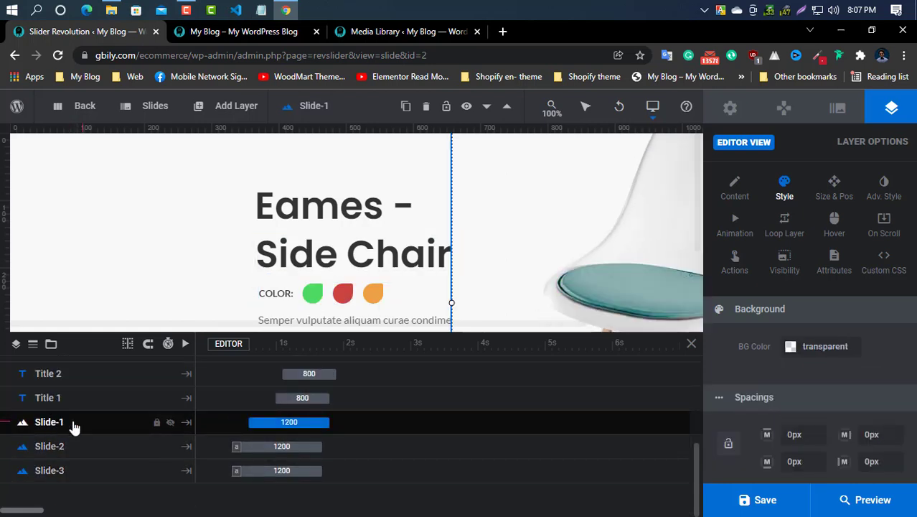
{"action": "scroll", "coordinate": [877, 358], "scroll_direction": "down", "scroll_amount": 1}
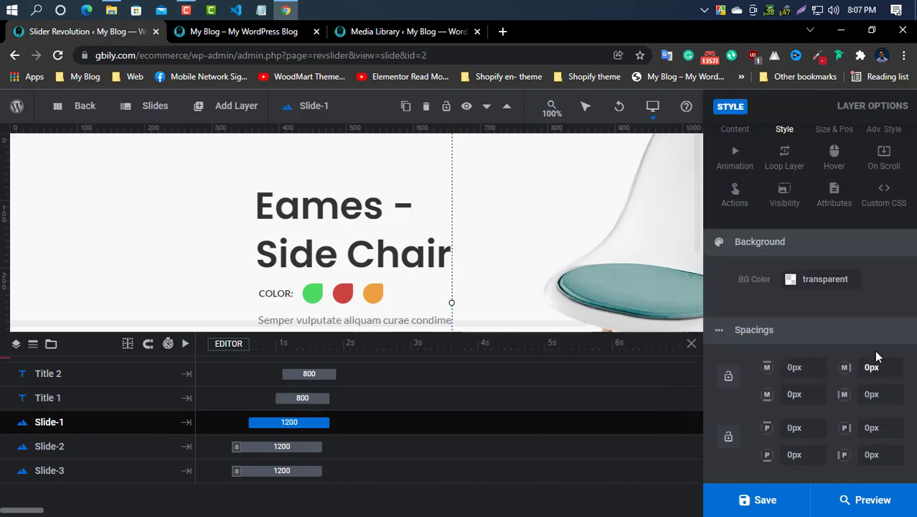
{"action": "scroll", "coordinate": [825, 302], "scroll_direction": "up", "scroll_amount": 1}
{"action": "left_click", "coordinate": [734, 188]}
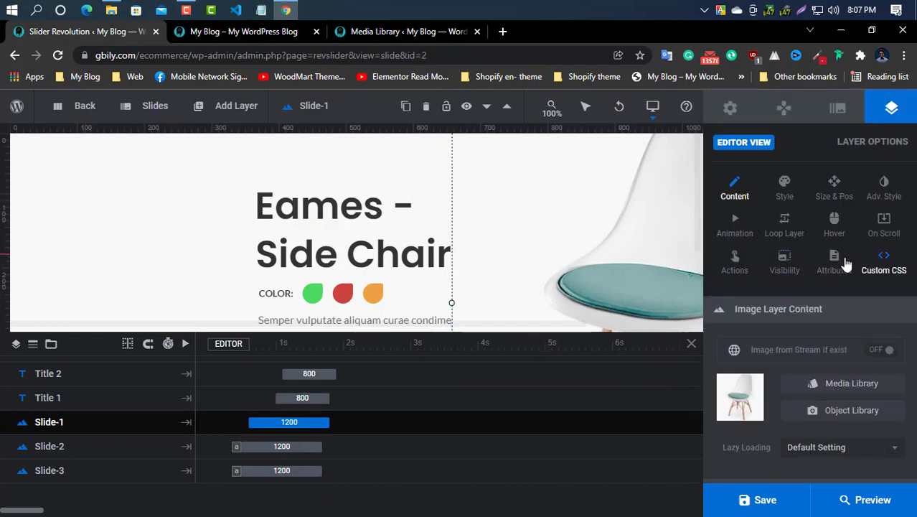
{"action": "left_click", "coordinate": [784, 190]}
{"action": "left_click", "coordinate": [747, 189]}
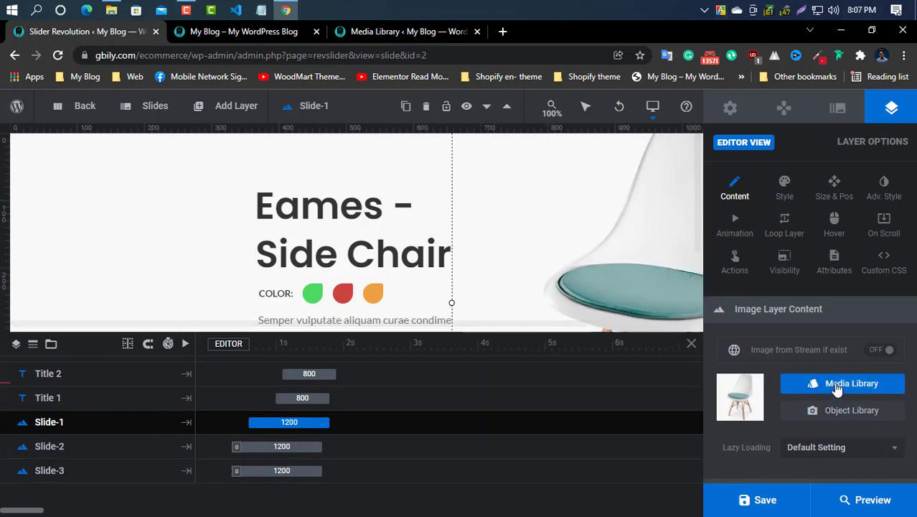
Replace the Slide-1 layer's image with the close-up wooden chair with the yellow seat from the media library
{"action": "left_click", "coordinate": [837, 384]}
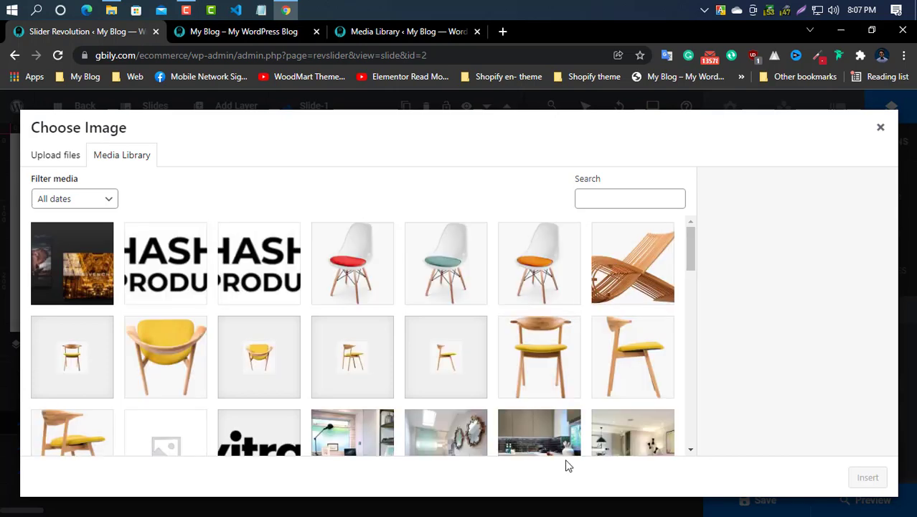
{"action": "scroll", "coordinate": [255, 378], "scroll_direction": "down", "scroll_amount": 10}
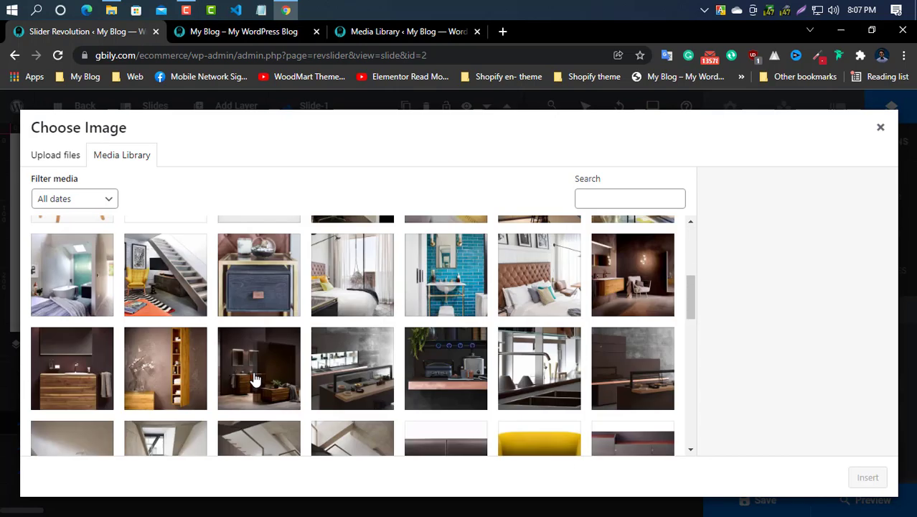
{"action": "scroll", "coordinate": [255, 379], "scroll_direction": "down", "scroll_amount": 15}
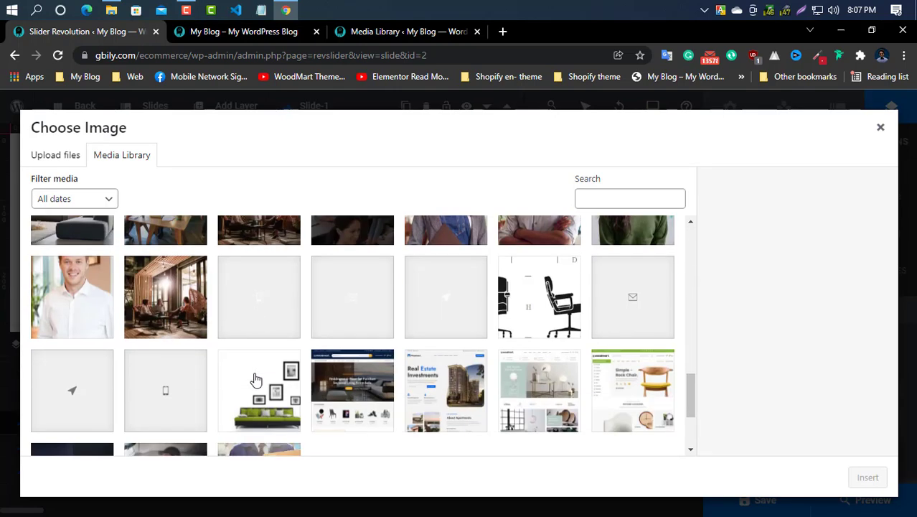
{"action": "scroll", "coordinate": [257, 382], "scroll_direction": "up", "scroll_amount": 20}
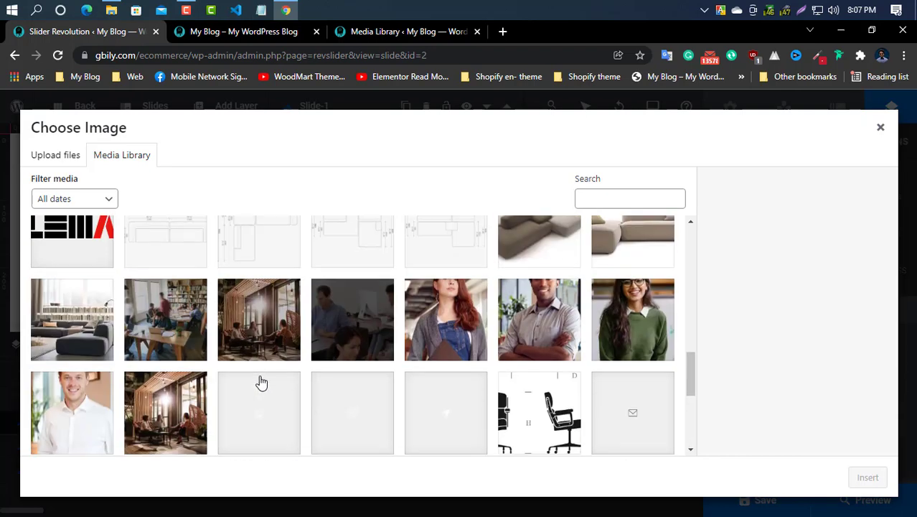
{"action": "scroll", "coordinate": [267, 391], "scroll_direction": "up", "scroll_amount": 1}
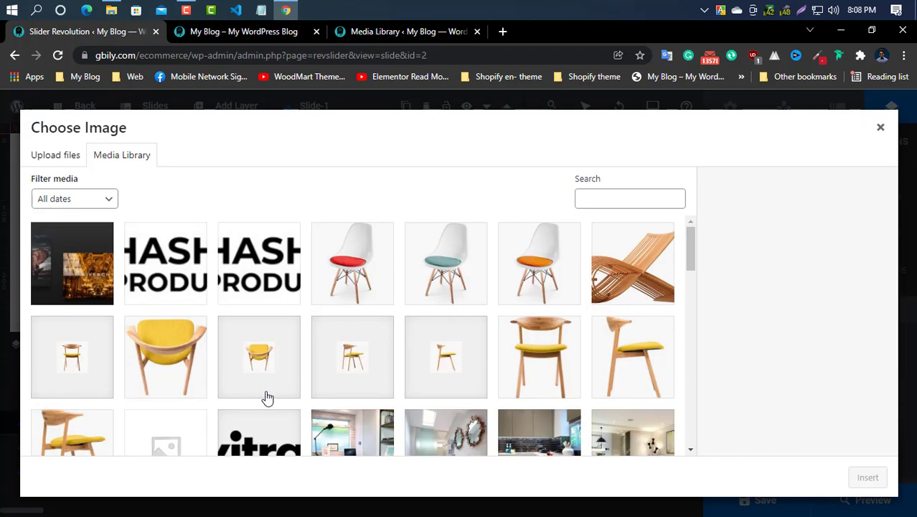
{"action": "left_click", "coordinate": [85, 435]}
{"action": "left_click", "coordinate": [866, 476]}
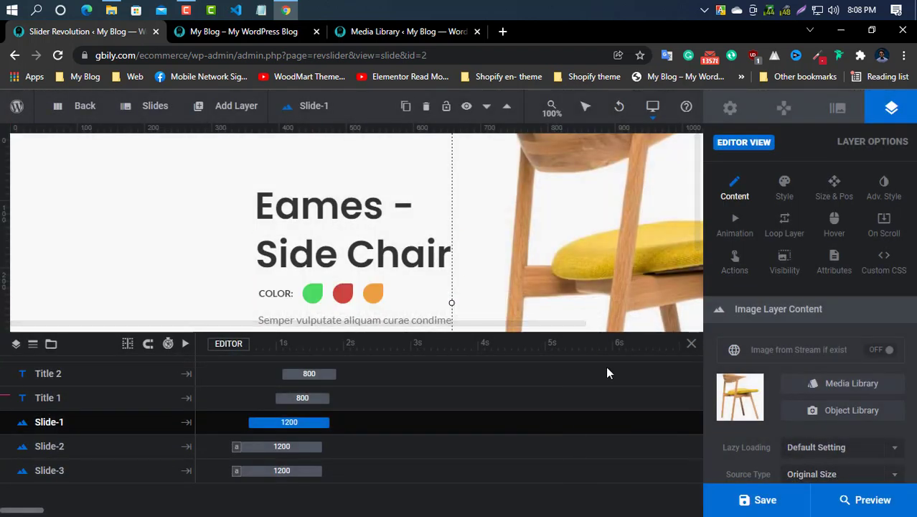
Set the background color of the green swatch shape in the Swath Group to the yellow preset #ffcc00
{"action": "left_click", "coordinate": [311, 300]}
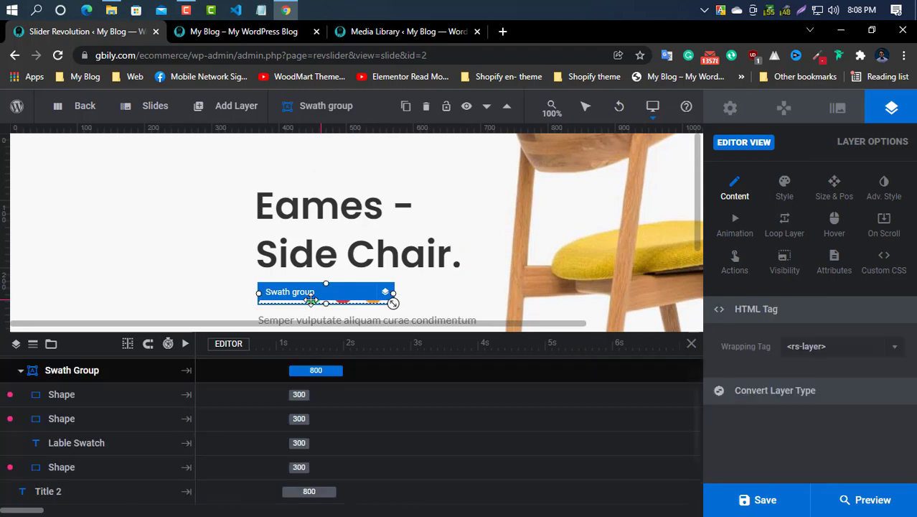
{"action": "left_click", "coordinate": [781, 198]}
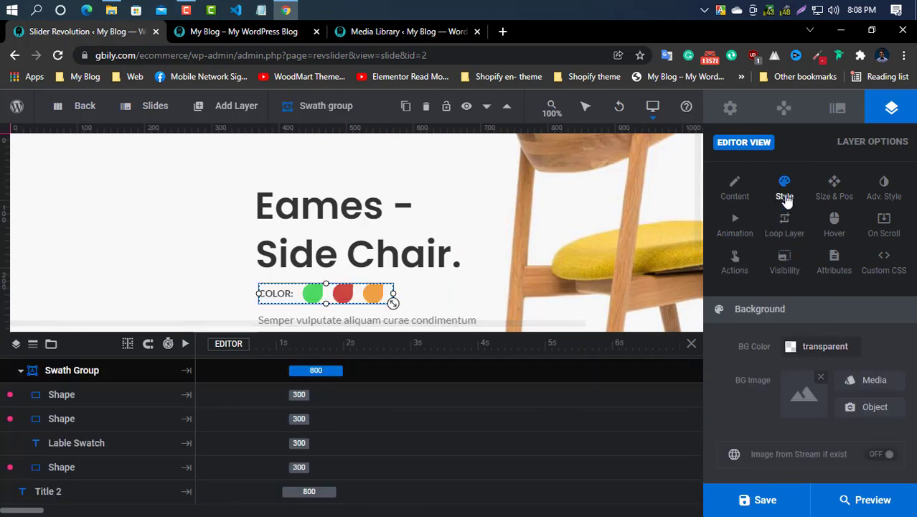
{"action": "left_click", "coordinate": [312, 296]}
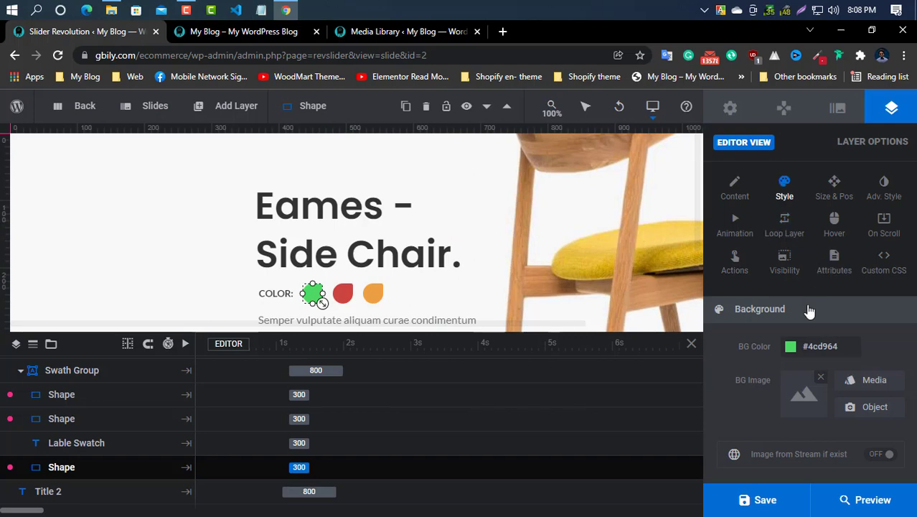
{"action": "left_click", "coordinate": [818, 346]}
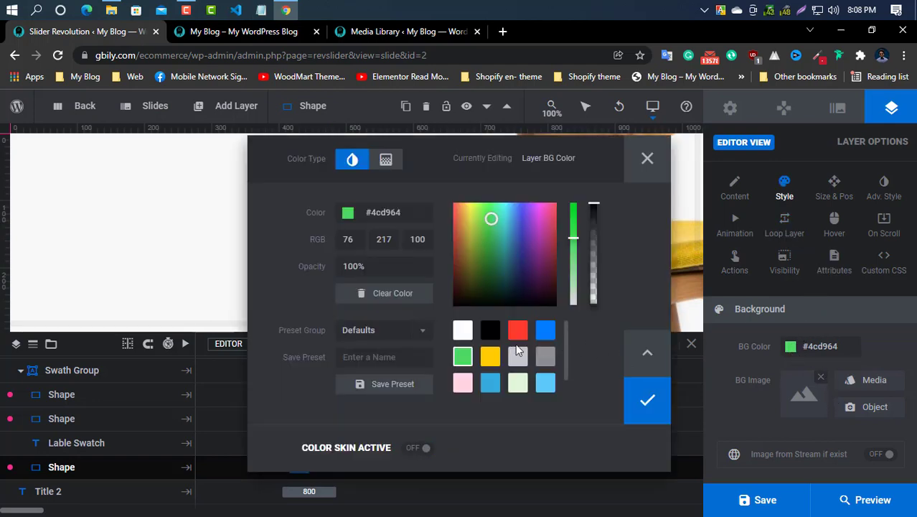
{"action": "left_click", "coordinate": [491, 357]}
{"action": "left_click", "coordinate": [160, 280]}
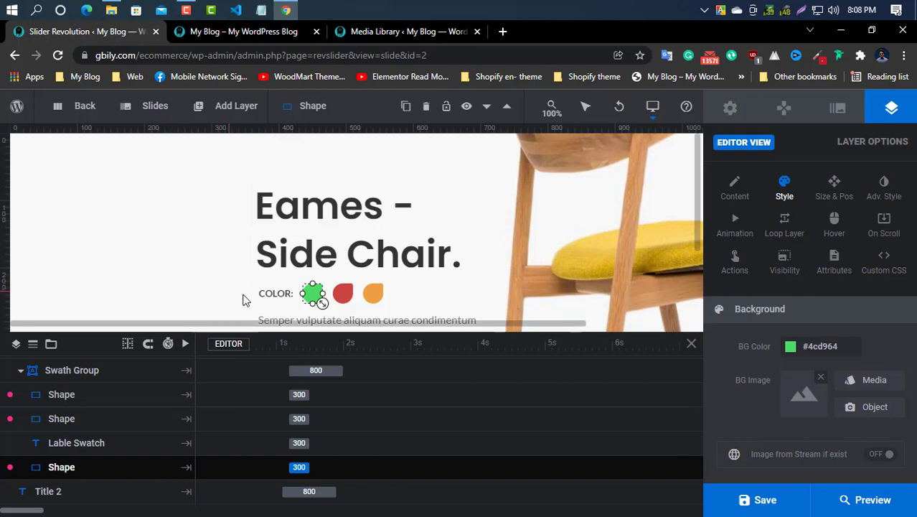
{"action": "left_click", "coordinate": [791, 350]}
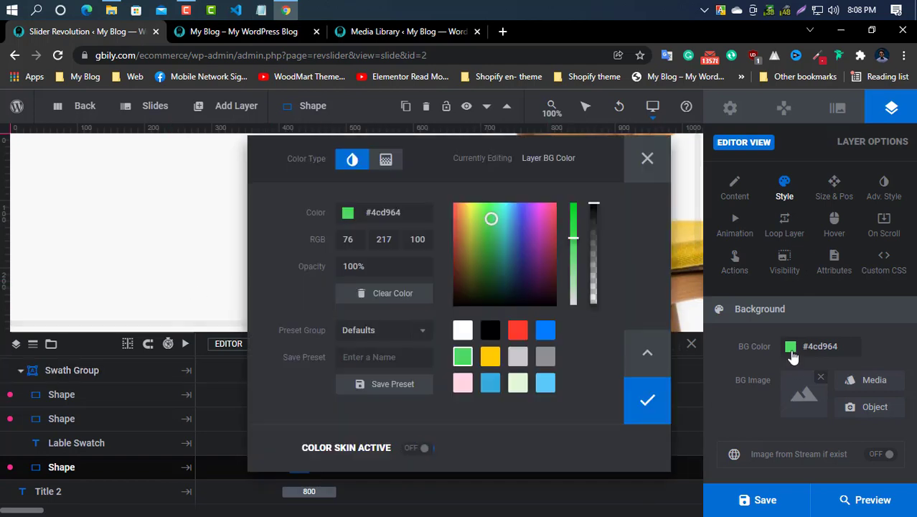
{"action": "left_click", "coordinate": [491, 358]}
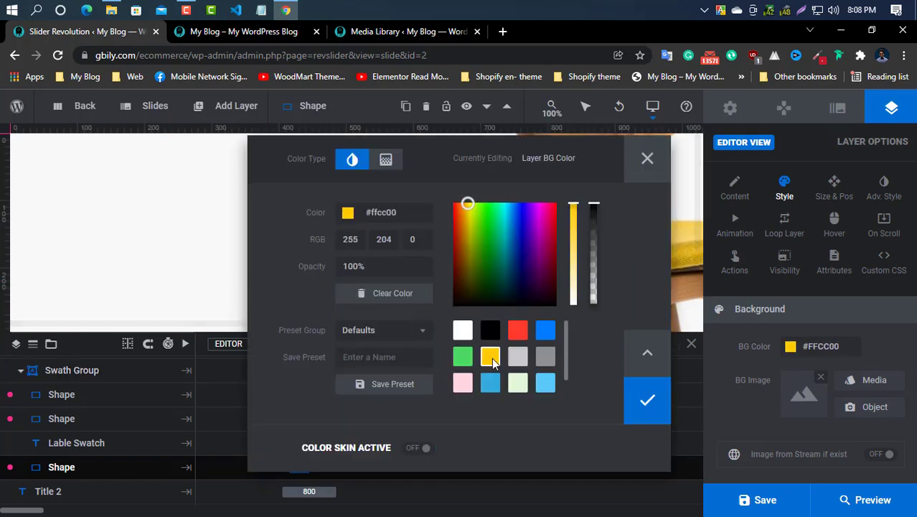
{"action": "left_click", "coordinate": [647, 404]}
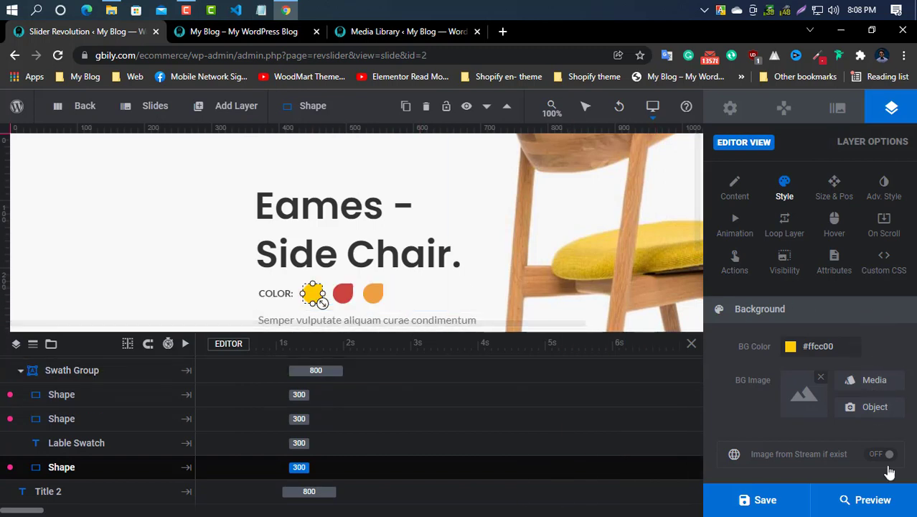
Preview the Main slider and test the orange swatch on the Eames - Side Chair slide
{"action": "left_click", "coordinate": [871, 504]}
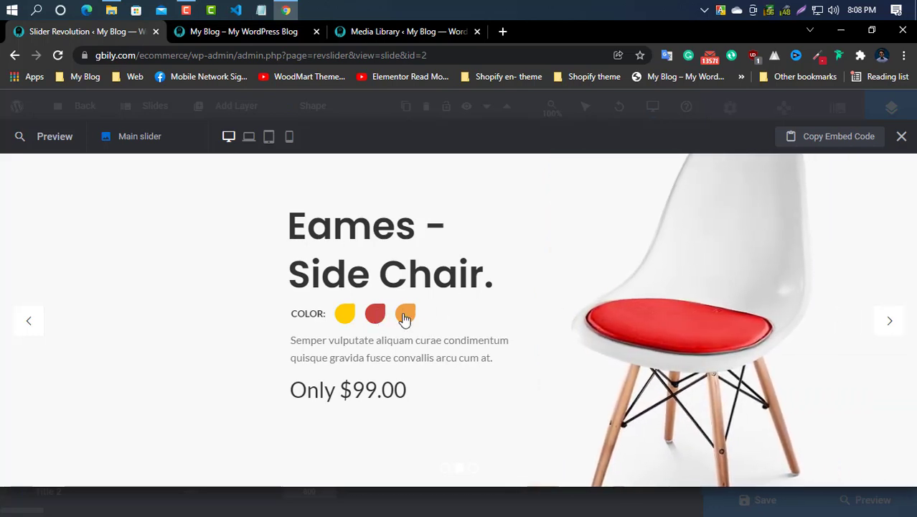
{"action": "left_click", "coordinate": [406, 317]}
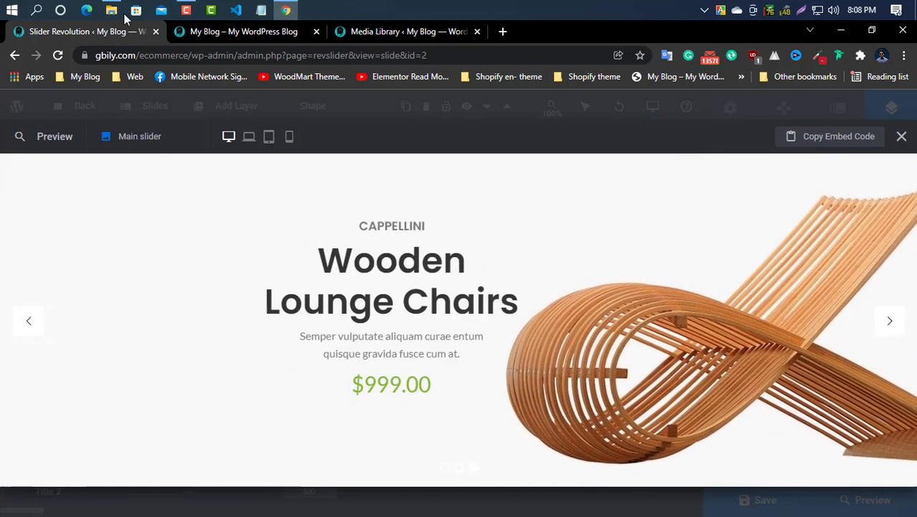
Close the preview and set the yellow swatch shape's background image to the front-view chair with the yellow seat from the media library
{"action": "left_click", "coordinate": [902, 137]}
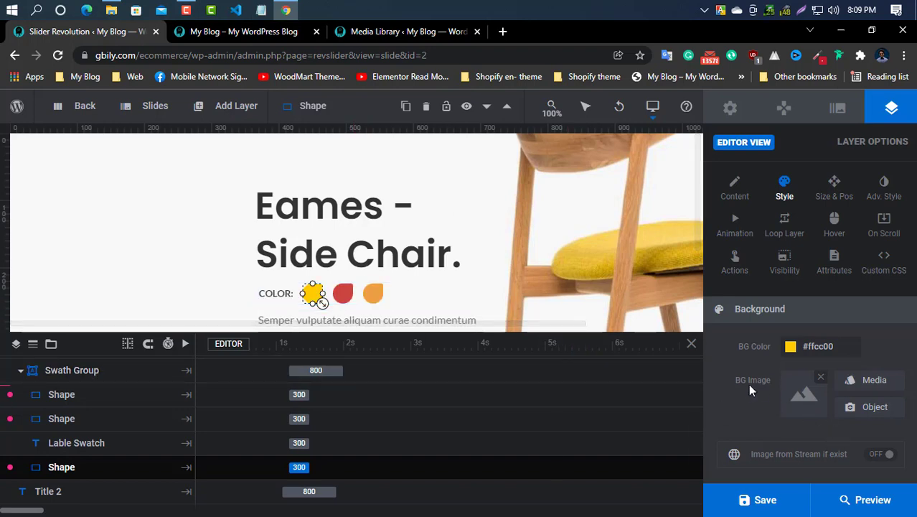
{"action": "left_click", "coordinate": [871, 380]}
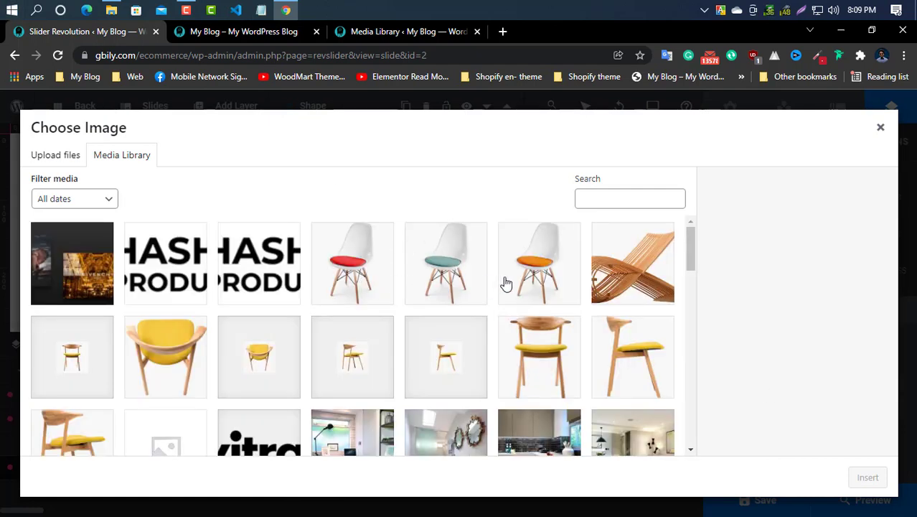
{"action": "left_click", "coordinate": [538, 269]}
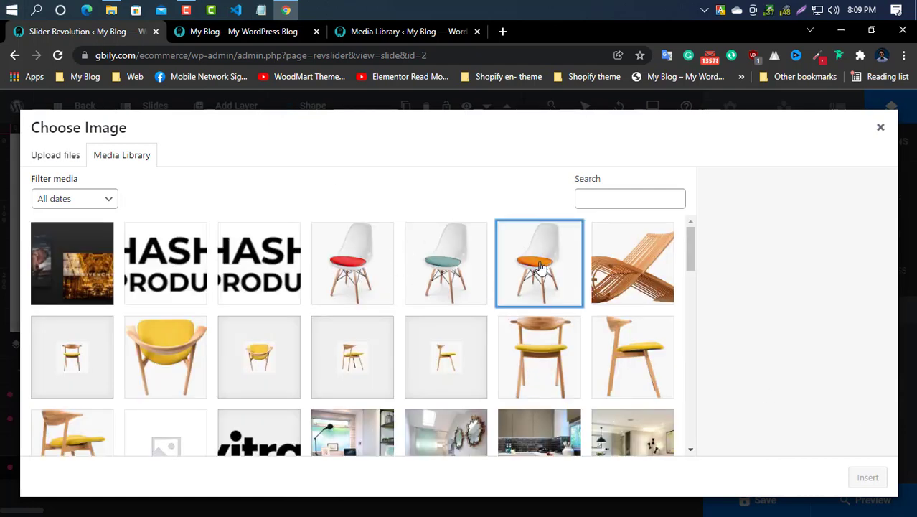
{"action": "left_click", "coordinate": [185, 350]}
{"action": "left_click", "coordinate": [865, 479]}
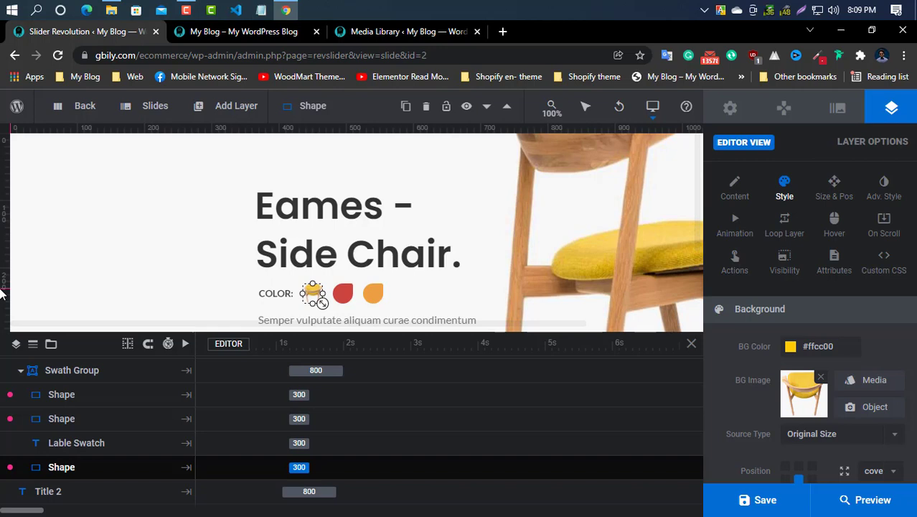
Change the second slide's Price layer text to "Only $299.00" and save the slider
{"action": "scroll", "coordinate": [211, 242], "scroll_direction": "down", "scroll_amount": 2}
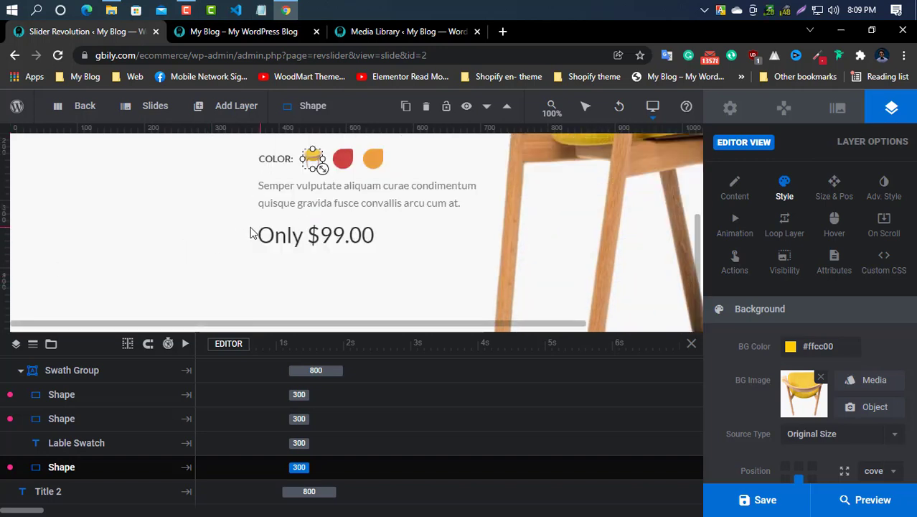
{"action": "left_click", "coordinate": [313, 232]}
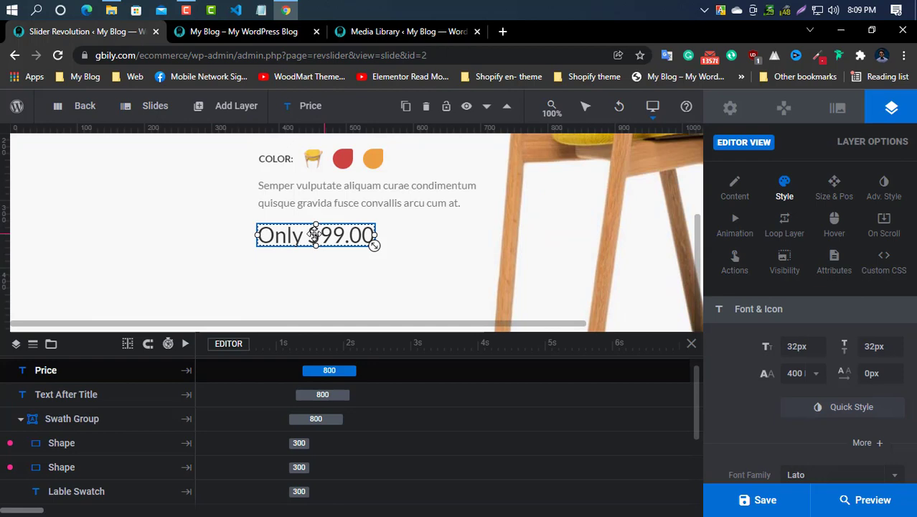
{"action": "left_click", "coordinate": [730, 202]}
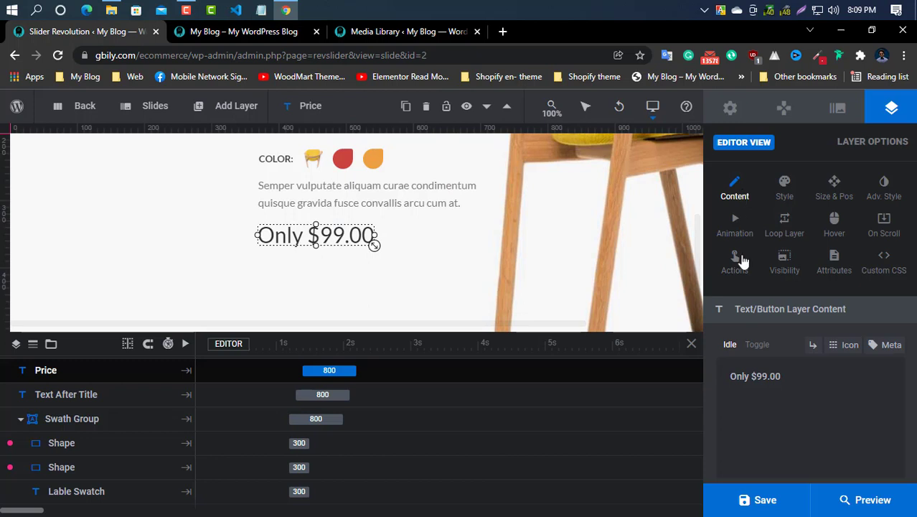
{"action": "left_click", "coordinate": [781, 377]}
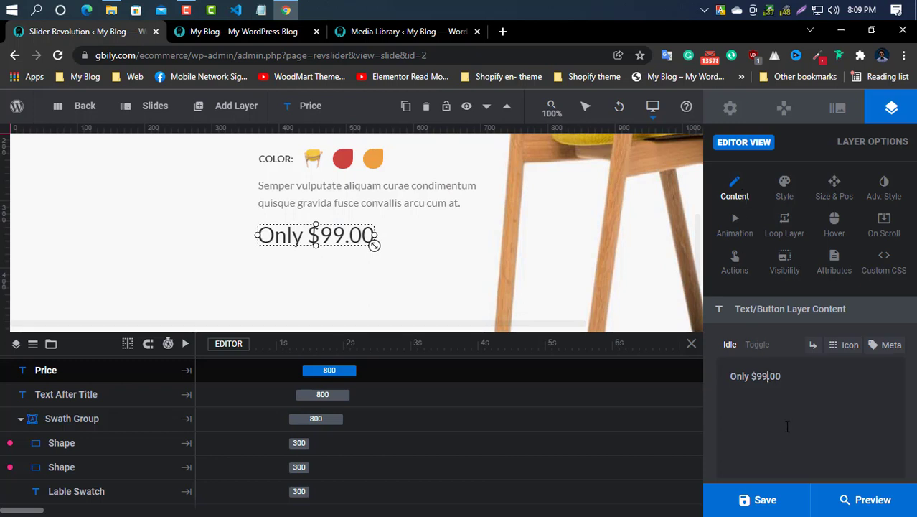
{"action": "left_click", "coordinate": [757, 376]}
{"action": "type", "text": "2"}
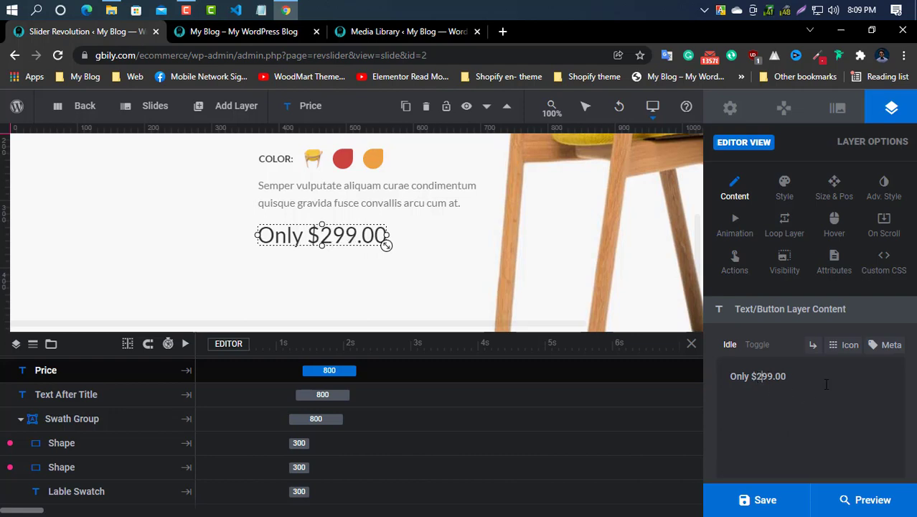
{"action": "scroll", "coordinate": [574, 236], "scroll_direction": "up", "scroll_amount": 2}
{"action": "scroll", "coordinate": [573, 239], "scroll_direction": "down", "scroll_amount": 1}
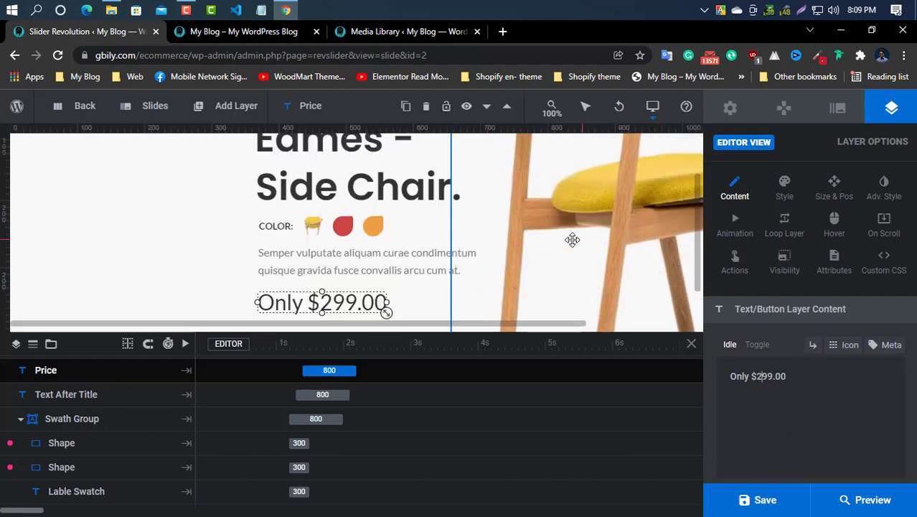
{"action": "scroll", "coordinate": [572, 240], "scroll_direction": "down", "scroll_amount": 1}
{"action": "left_click", "coordinate": [747, 499]}
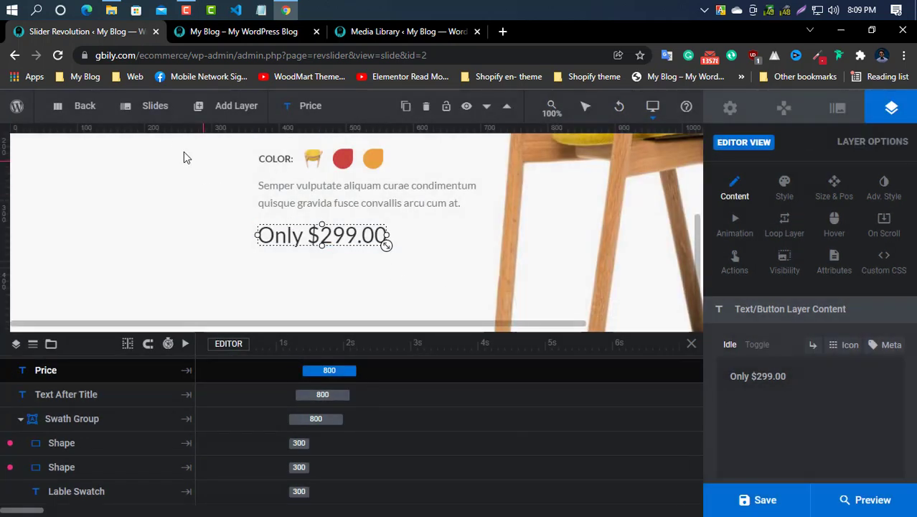
Switch to the #3 Slide and look over its Wooden Lounge Chairs layout
{"action": "mouse_move", "coordinate": [155, 106]}
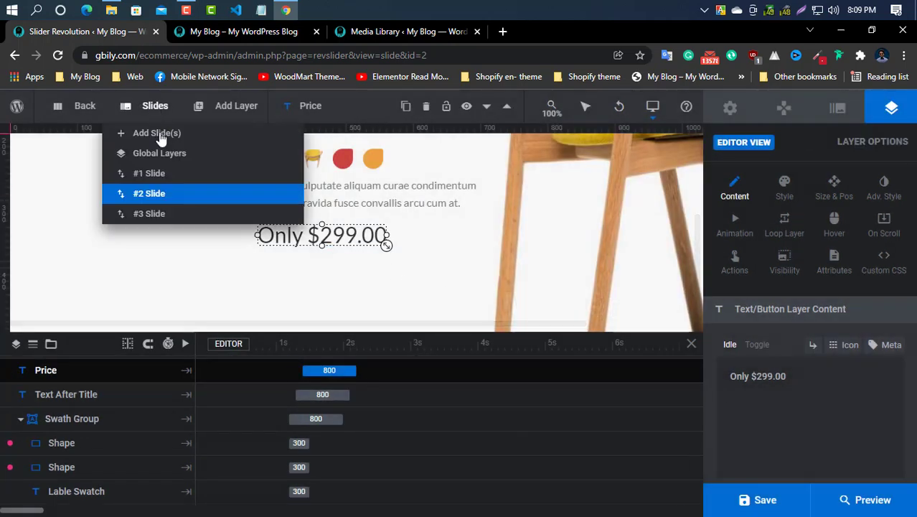
{"action": "left_click", "coordinate": [159, 212]}
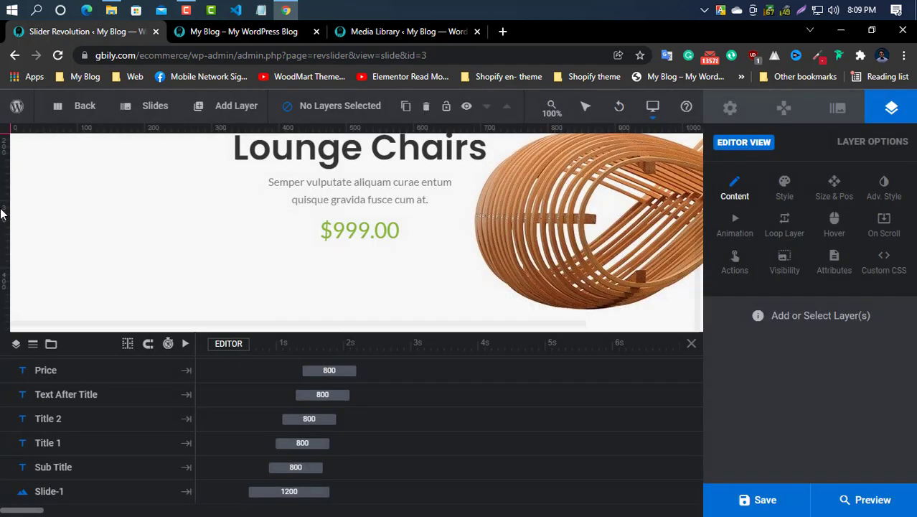
{"action": "scroll", "coordinate": [420, 190], "scroll_direction": "up", "scroll_amount": 2}
{"action": "scroll", "coordinate": [483, 190], "scroll_direction": "down", "scroll_amount": 2}
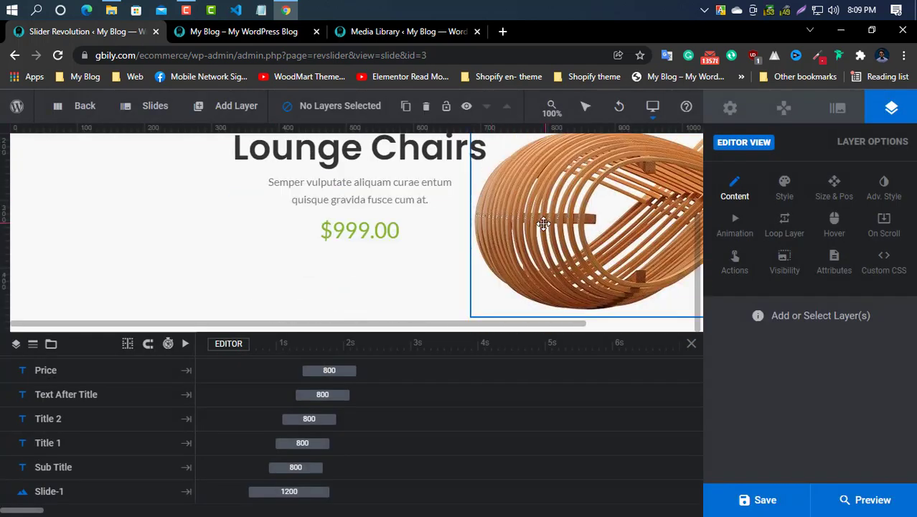
{"action": "scroll", "coordinate": [352, 195], "scroll_direction": "up", "scroll_amount": 2}
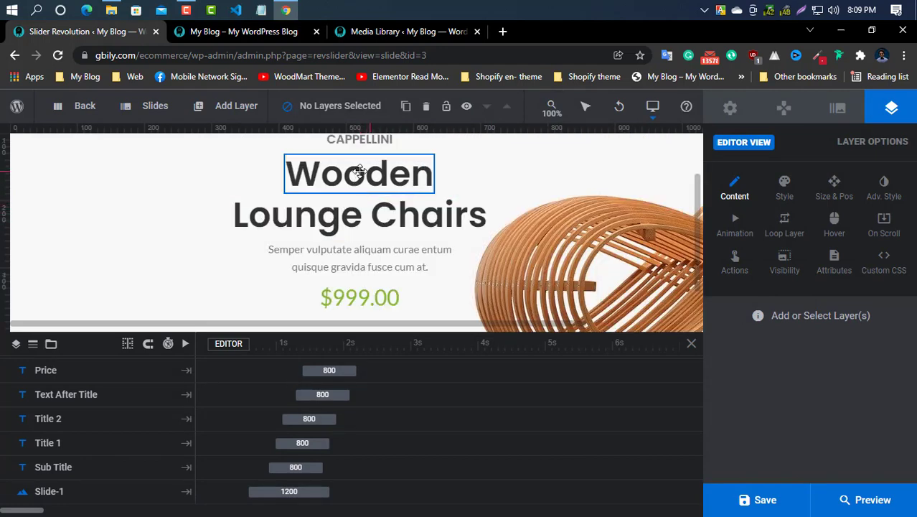
{"action": "scroll", "coordinate": [360, 173], "scroll_direction": "up", "scroll_amount": 2}
Examine the text content of the Sub Title, Title 1 and Title 2 layers on the third slide
{"action": "left_click", "coordinate": [361, 209]}
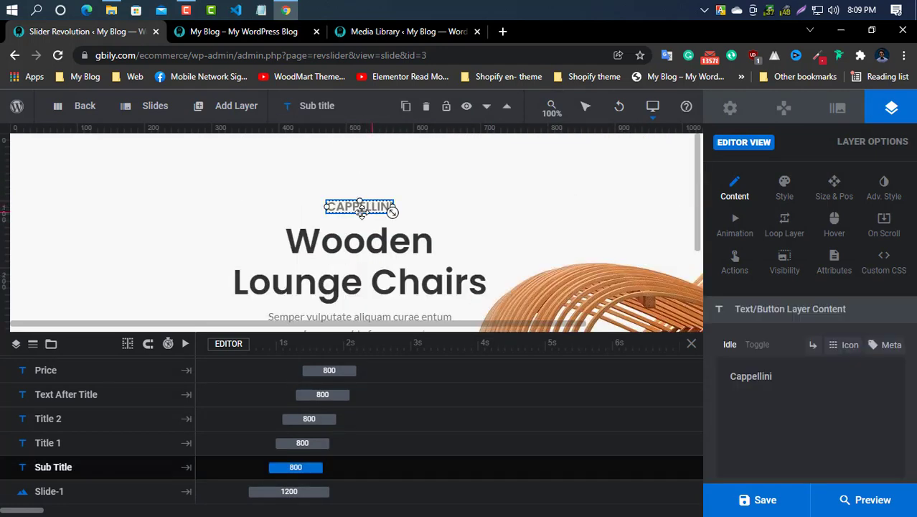
{"action": "double_click", "coordinate": [761, 381]}
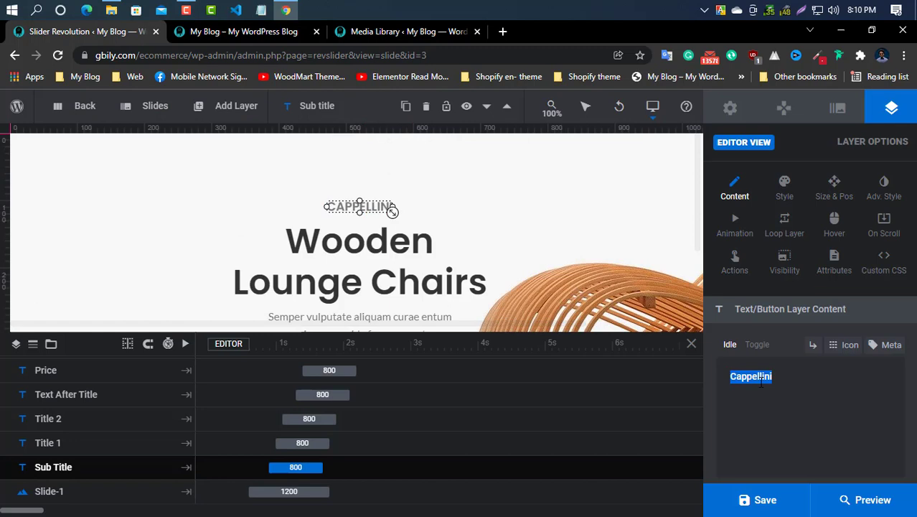
{"action": "left_click", "coordinate": [381, 248]}
{"action": "double_click", "coordinate": [747, 377]}
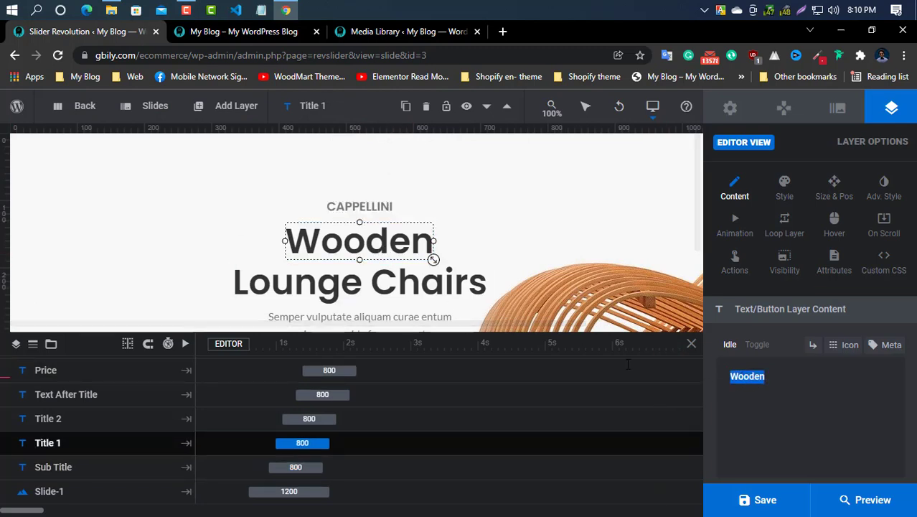
{"action": "left_click", "coordinate": [406, 288]}
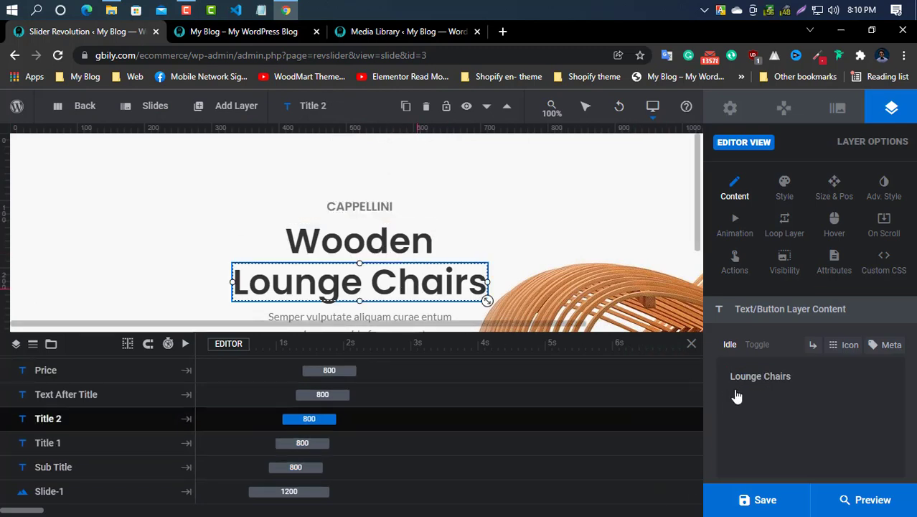
{"action": "scroll", "coordinate": [418, 242], "scroll_direction": "down", "scroll_amount": 2}
{"action": "left_click", "coordinate": [377, 200]}
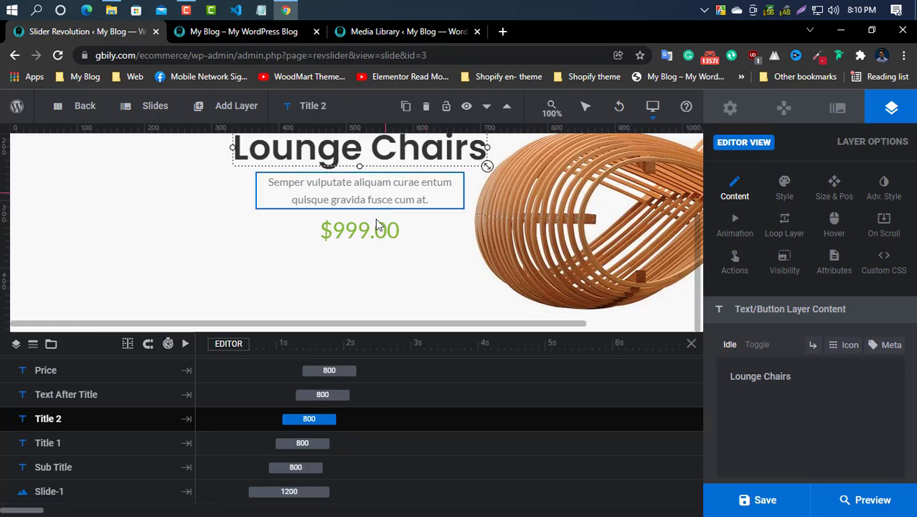
Select the third slide's Price layer and show its font style and text color options
{"action": "left_click", "coordinate": [377, 228]}
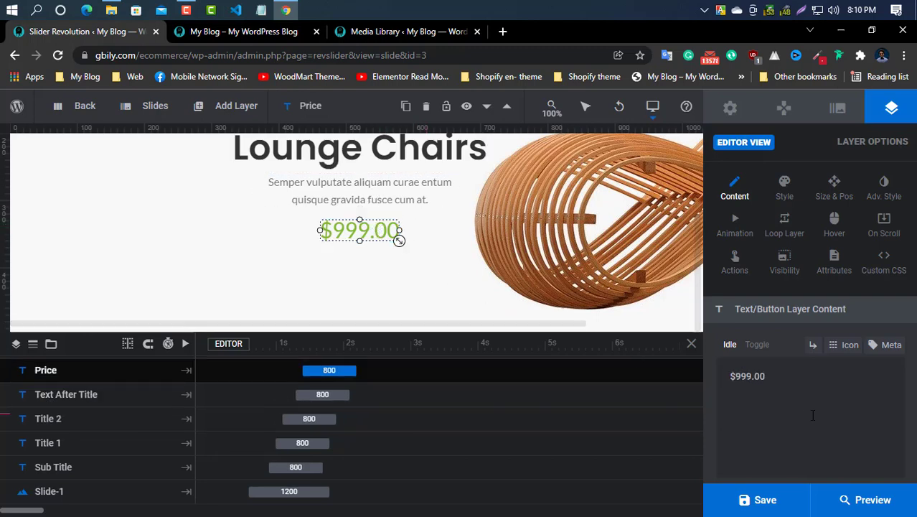
{"action": "left_click", "coordinate": [786, 201]}
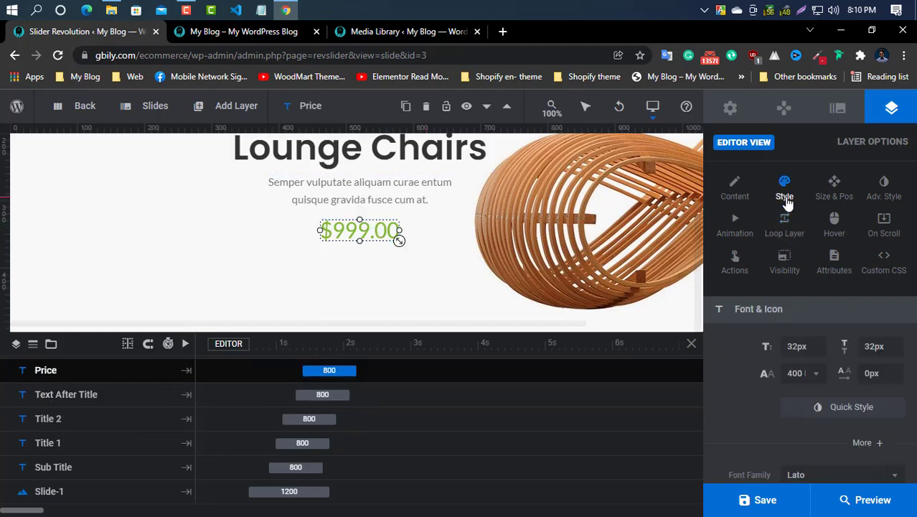
{"action": "scroll", "coordinate": [829, 352], "scroll_direction": "down", "scroll_amount": 2}
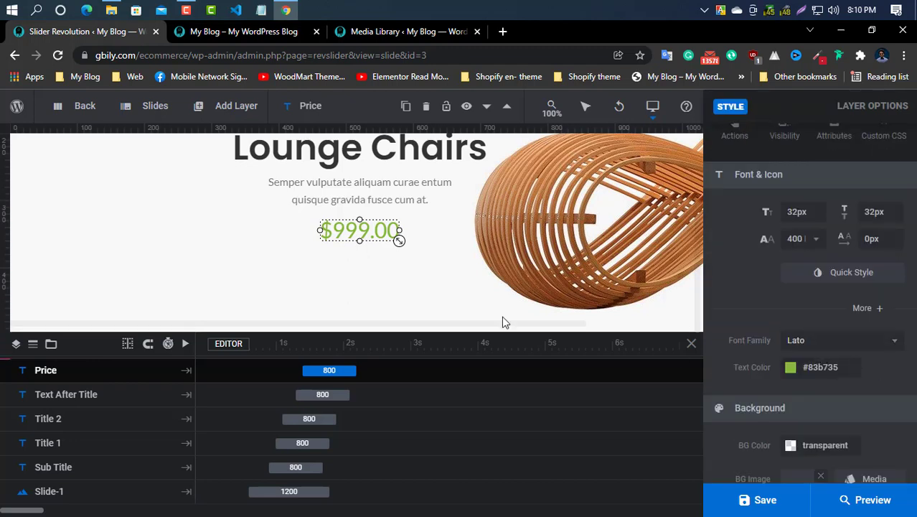
{"action": "left_click", "coordinate": [792, 373]}
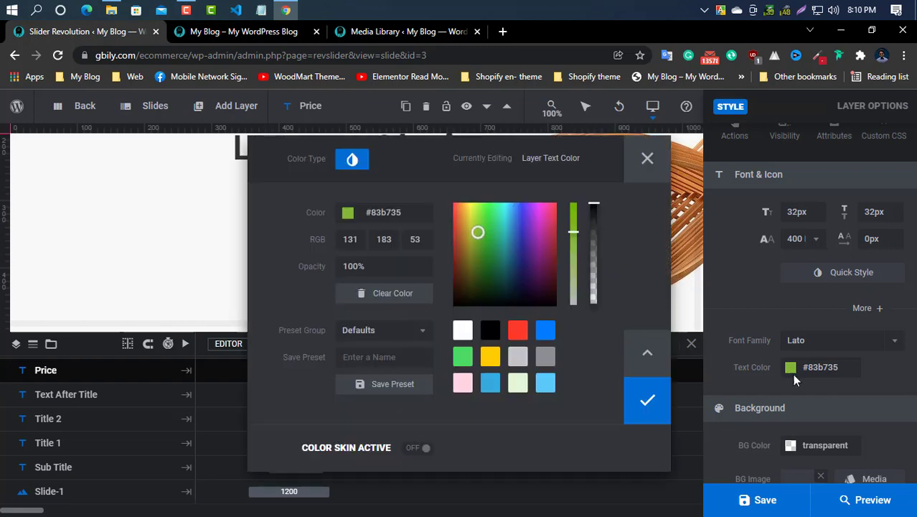
{"action": "left_click", "coordinate": [517, 330]}
{"action": "left_click", "coordinate": [879, 379]}
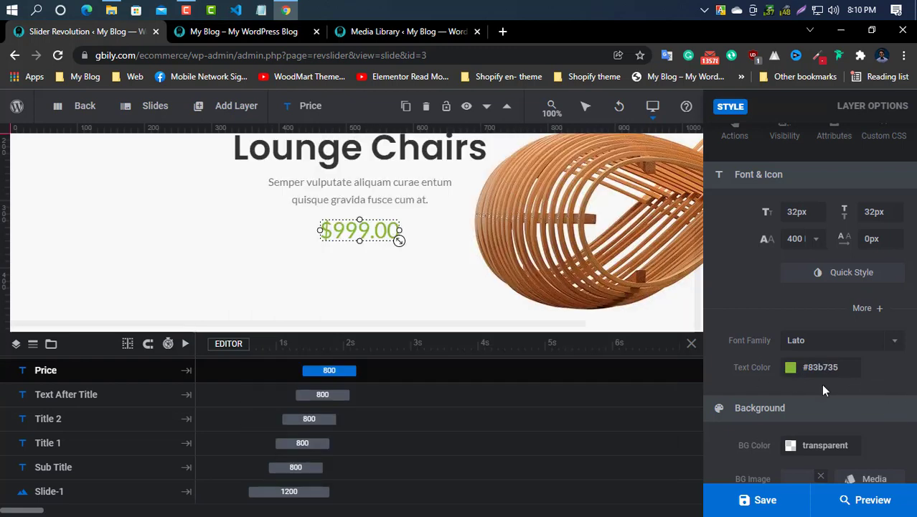
Set the Price layer's text color to the red preset #ff3a2d and apply it
{"action": "left_click", "coordinate": [792, 369]}
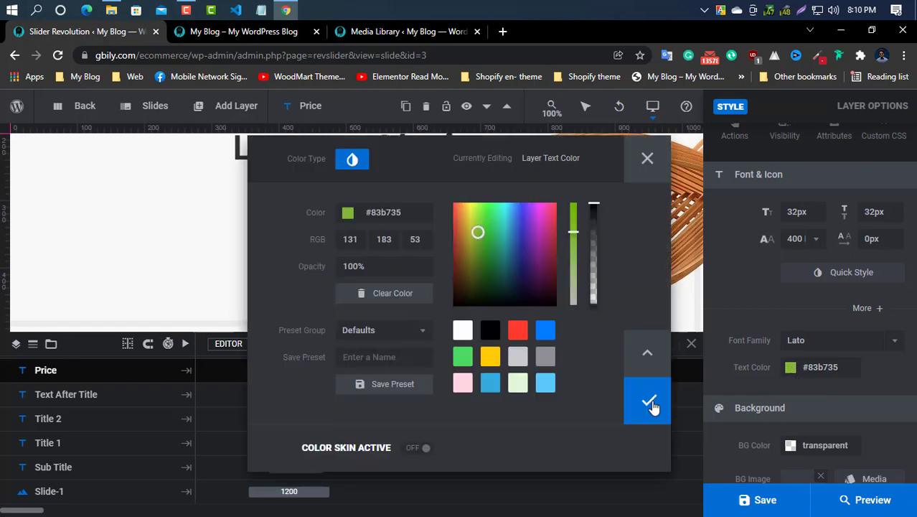
{"action": "left_click", "coordinate": [518, 330]}
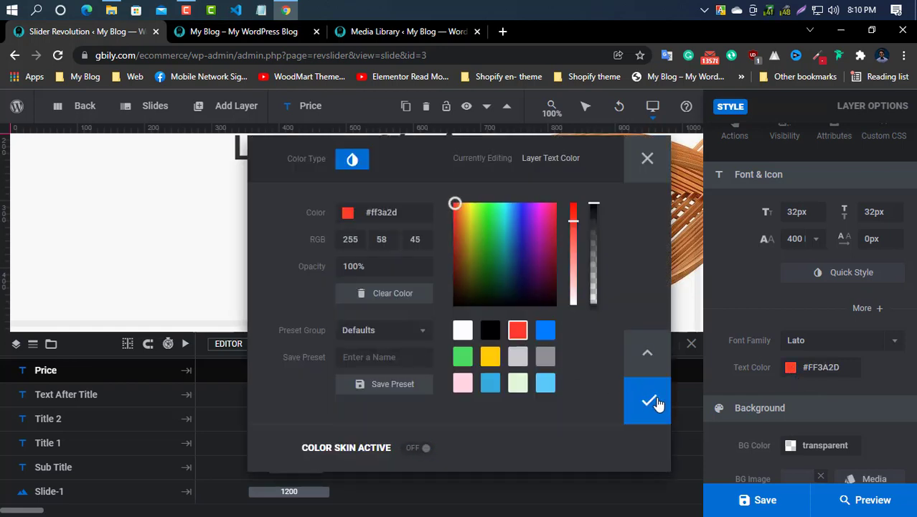
{"action": "left_click", "coordinate": [647, 400]}
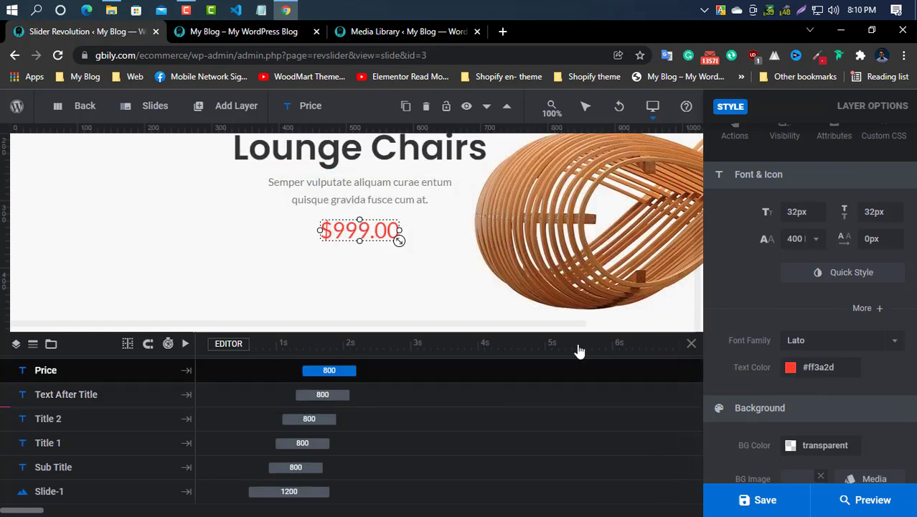
Browse the media library for the third slide's Slide-1 image layer and close it without choosing an image
{"action": "left_click", "coordinate": [572, 228]}
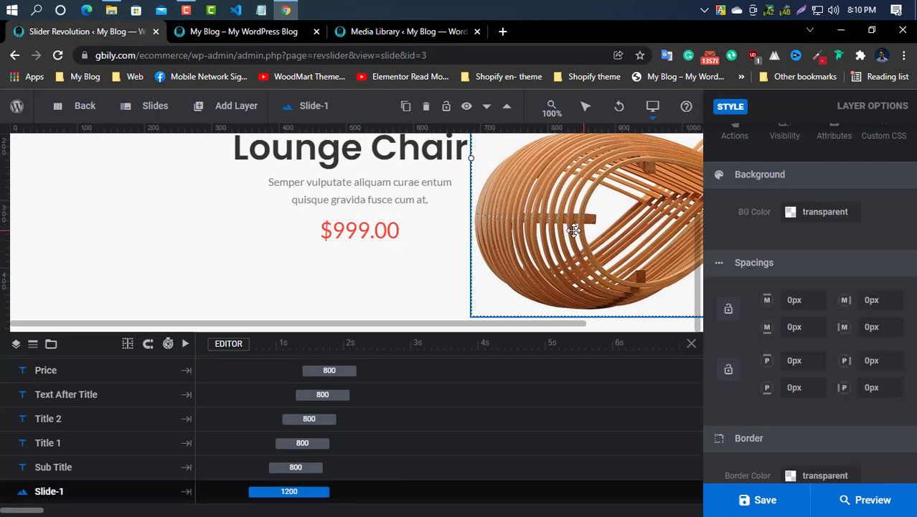
{"action": "scroll", "coordinate": [876, 399], "scroll_direction": "down", "scroll_amount": 2}
{"action": "scroll", "coordinate": [862, 392], "scroll_direction": "up", "scroll_amount": 2}
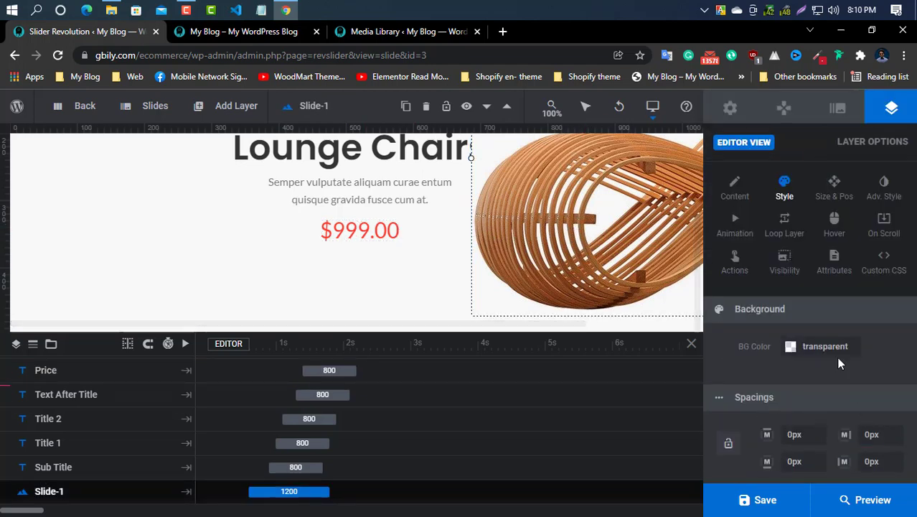
{"action": "left_click", "coordinate": [735, 189]}
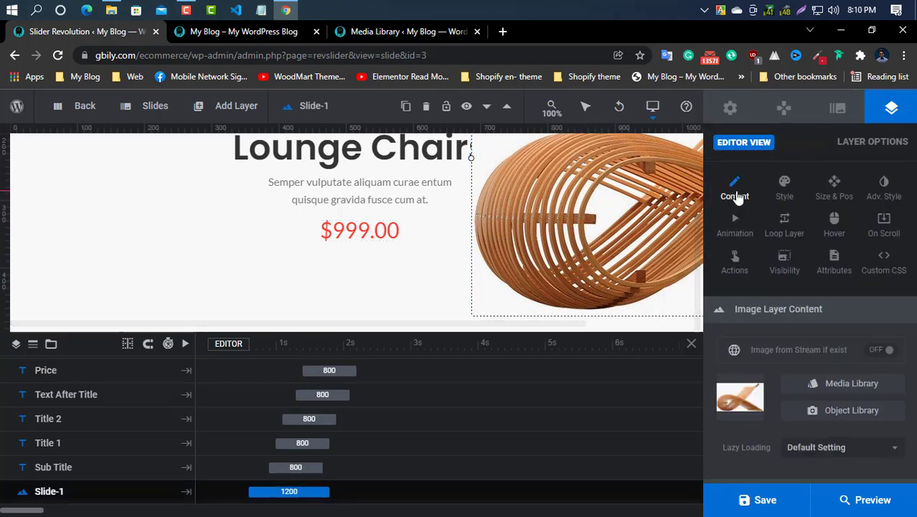
{"action": "left_click", "coordinate": [833, 385]}
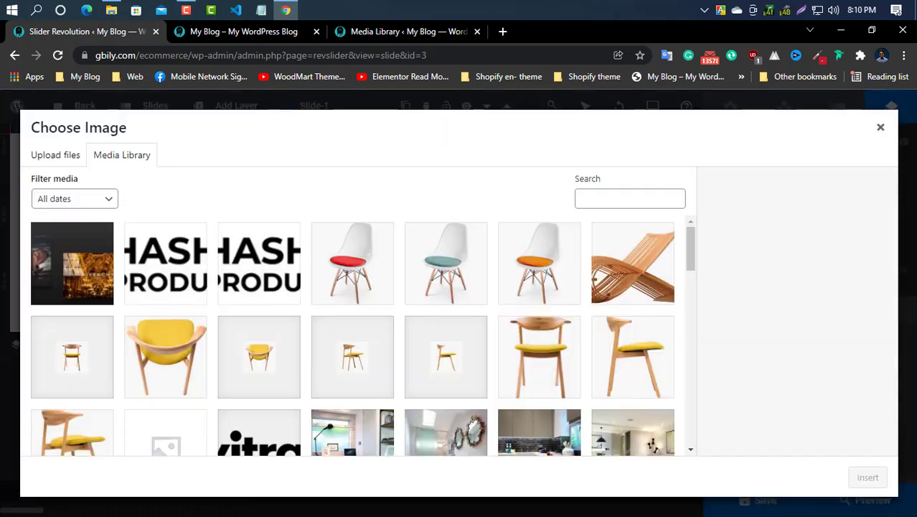
{"action": "scroll", "coordinate": [528, 399], "scroll_direction": "down", "scroll_amount": 3}
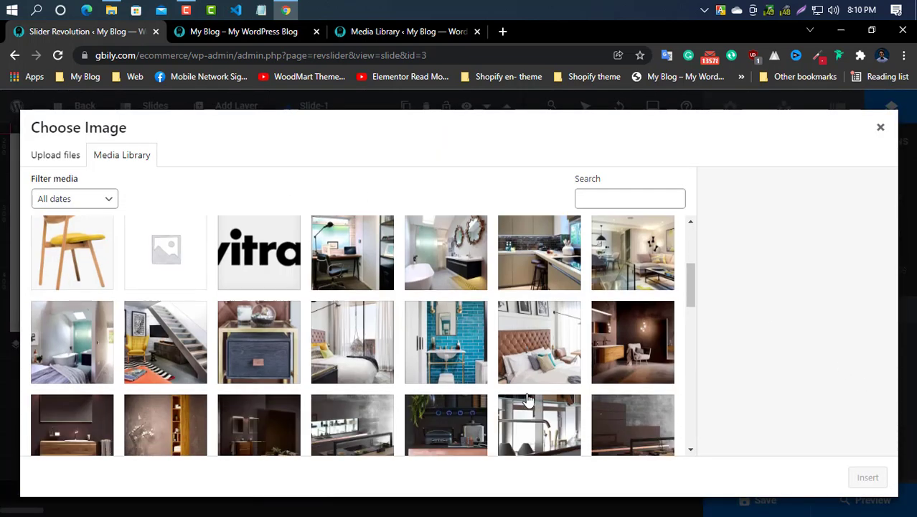
{"action": "scroll", "coordinate": [293, 355], "scroll_direction": "up", "scroll_amount": 3}
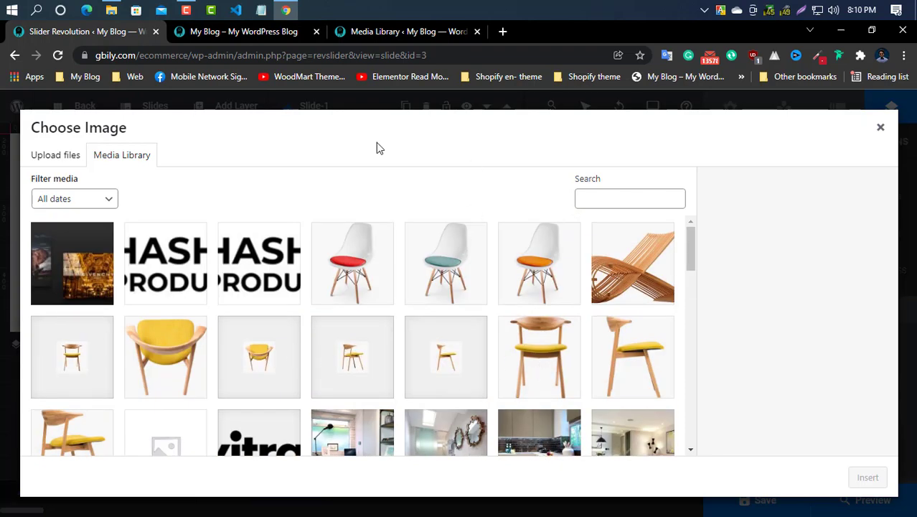
{"action": "left_click", "coordinate": [880, 128]}
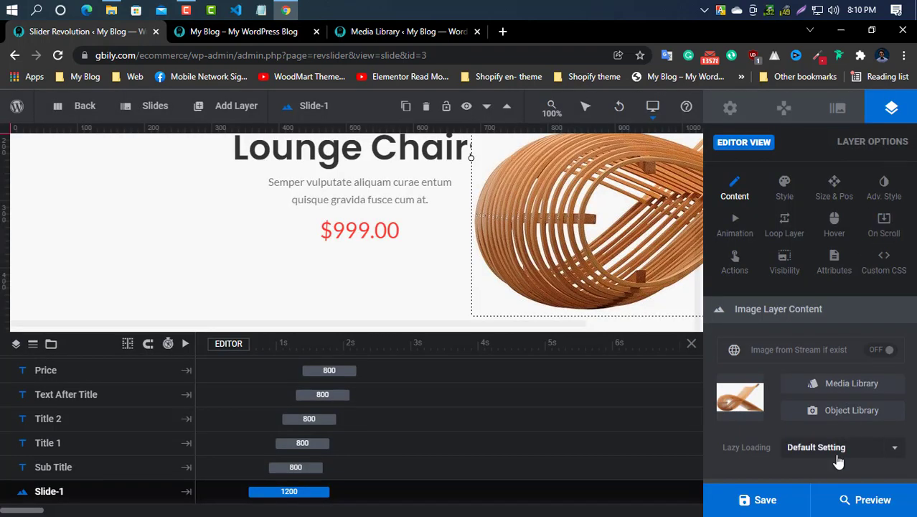
Save the slider and reload the shop homepage in its browser tab
{"action": "left_click", "coordinate": [763, 500]}
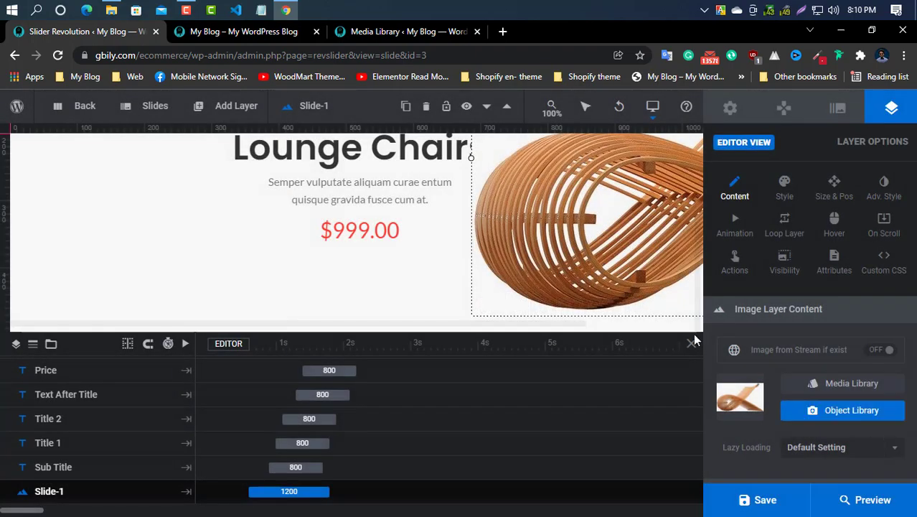
{"action": "left_click", "coordinate": [359, 30]}
{"action": "left_click", "coordinate": [237, 31]}
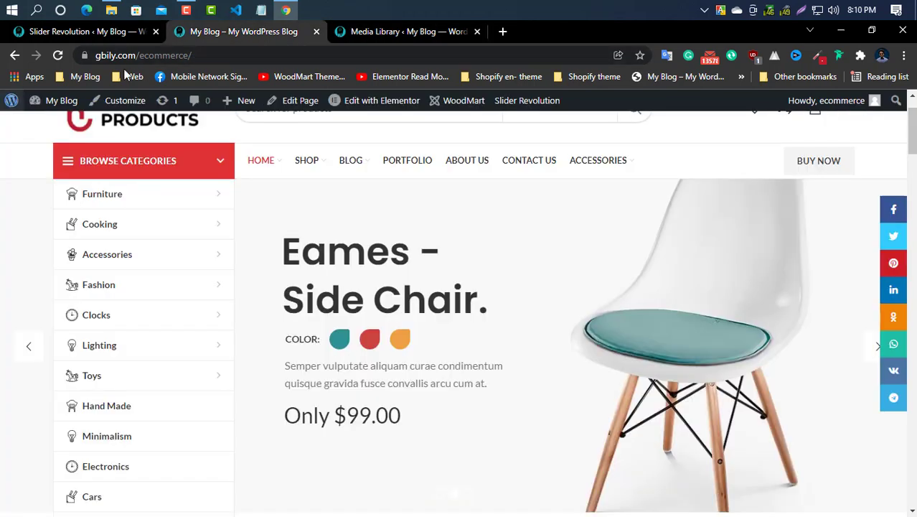
{"action": "left_click", "coordinate": [58, 55]}
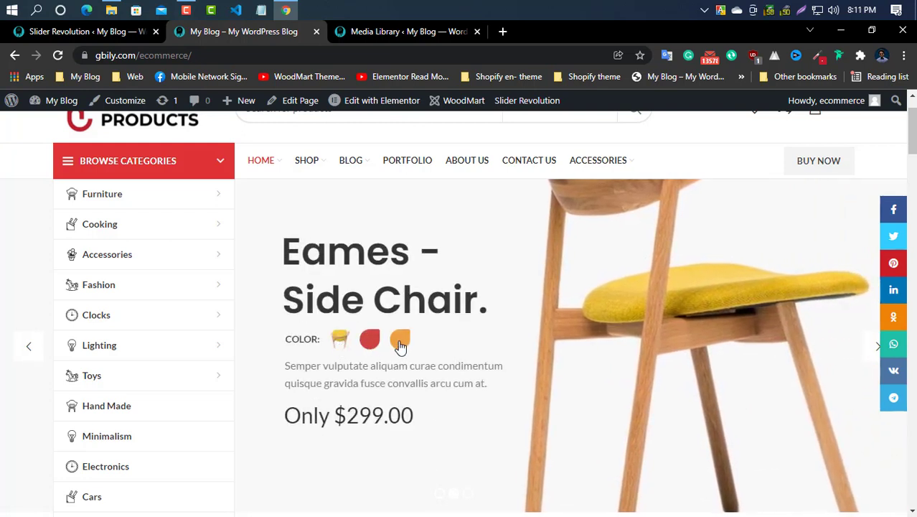
Test the red and orange color swatches on the homepage's Eames - Side Chair slide
{"action": "left_click", "coordinate": [367, 342]}
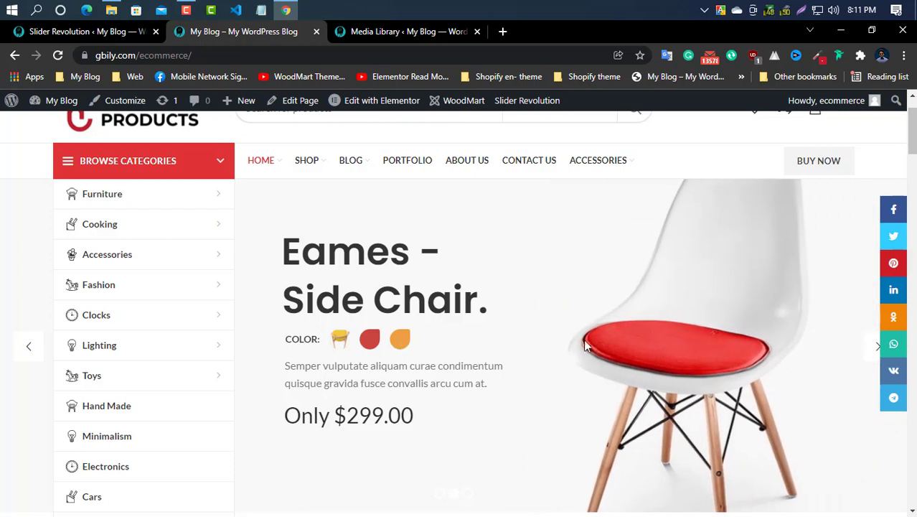
{"action": "left_click", "coordinate": [402, 341]}
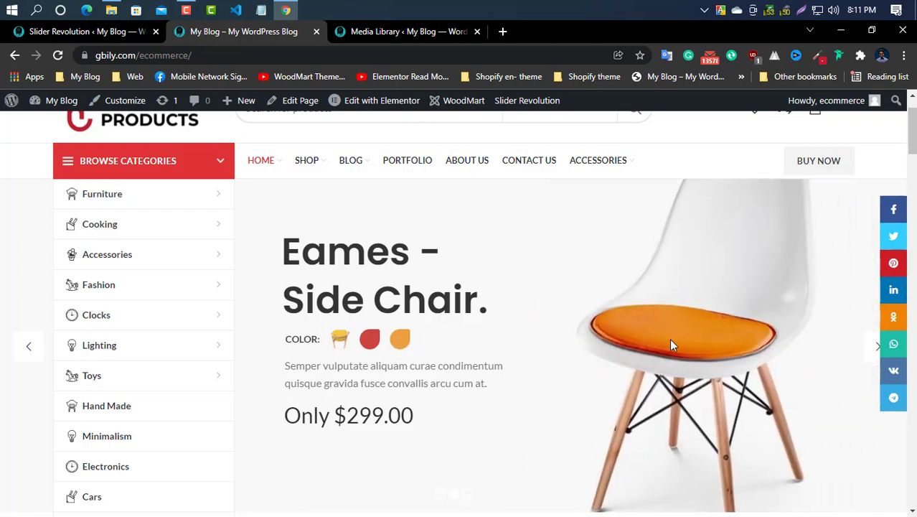